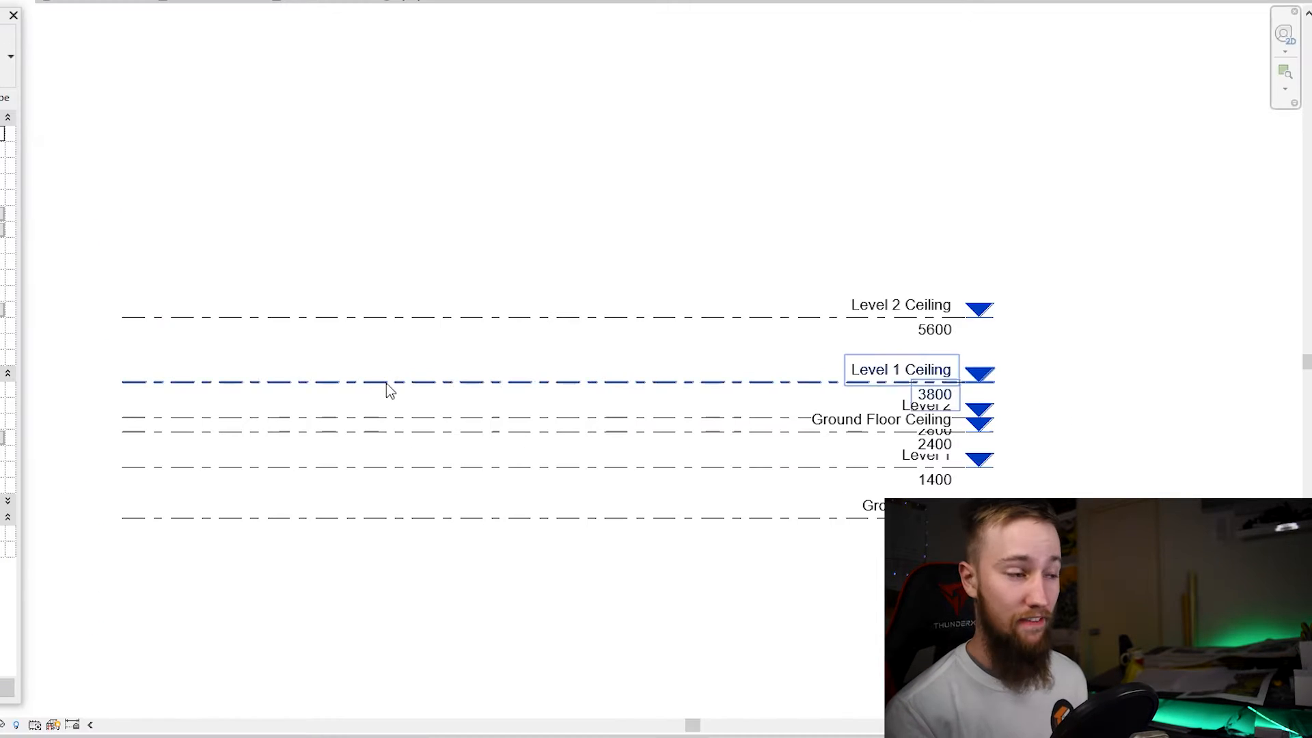
- Examine the East elevation, comparing the position of the level lines with the house
scroll(387, 385, "down", 8)
scroll(328, 382, "up", 9)
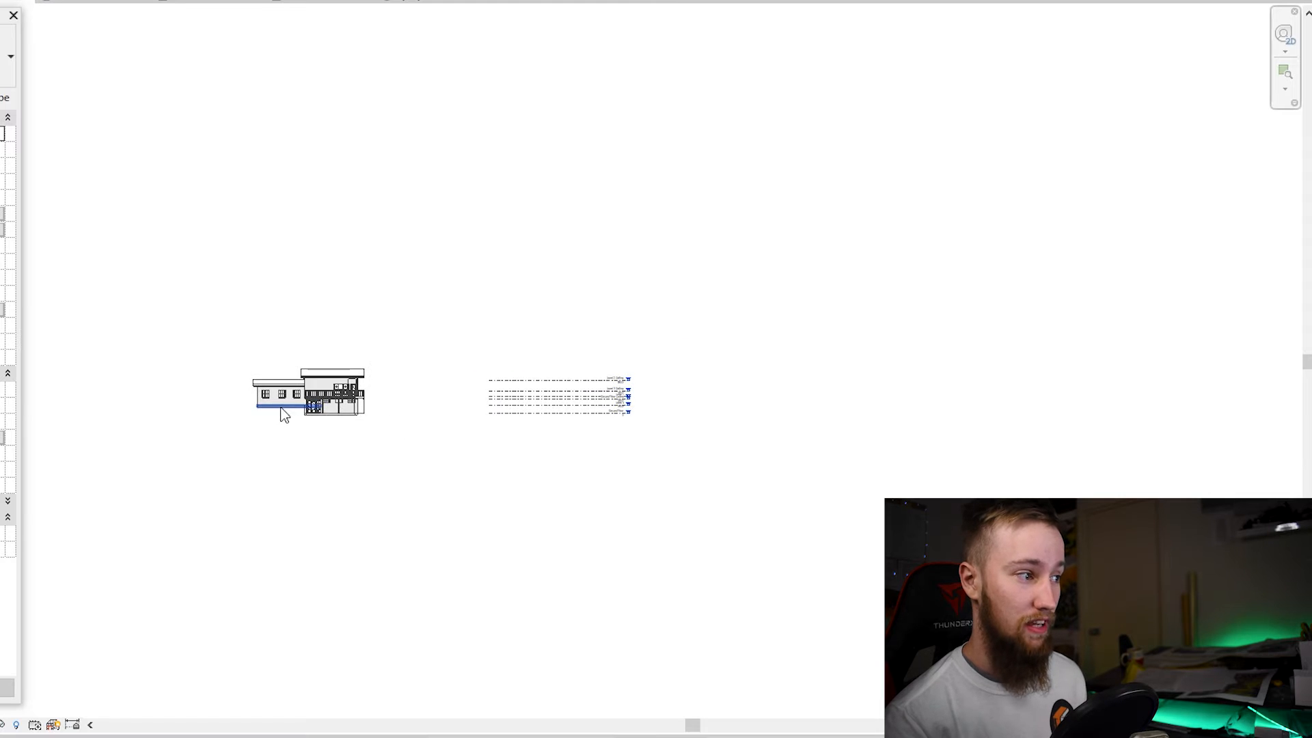
middle_click_drag(336, 384, 424, 403)
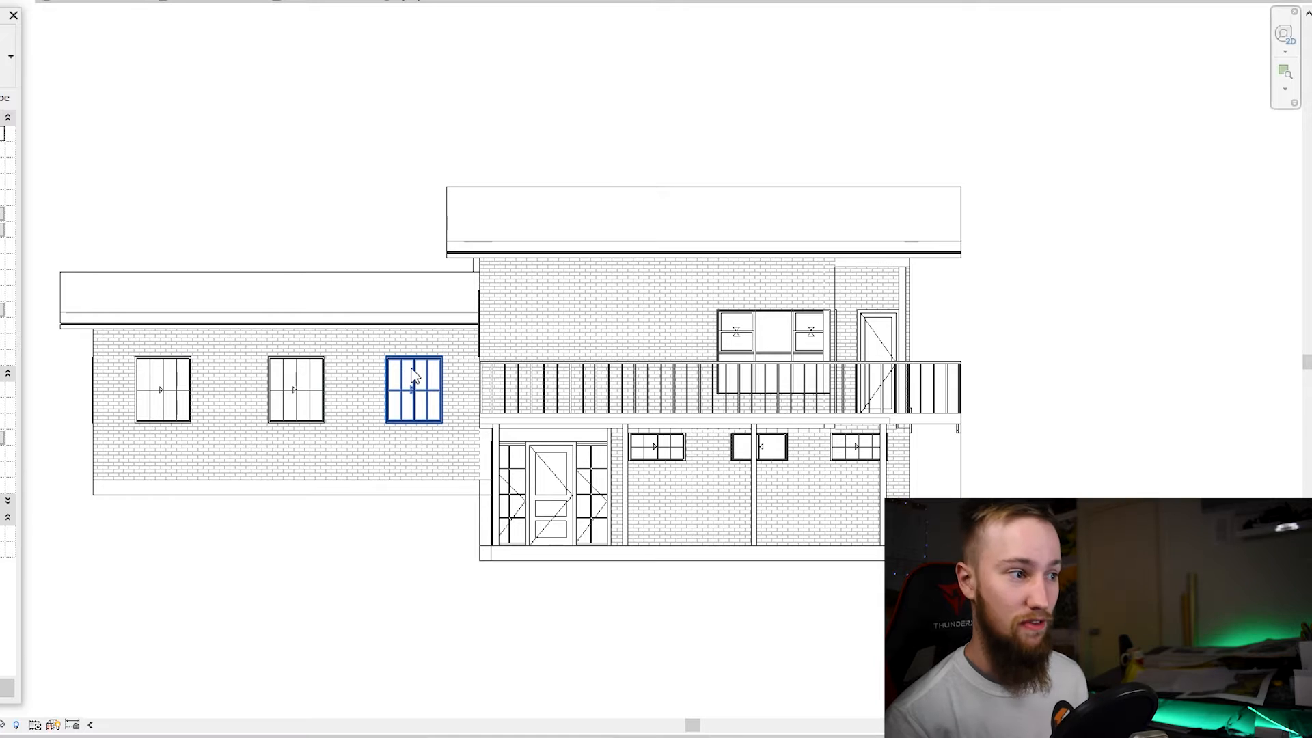
scroll(407, 386, "down", 5)
scroll(455, 465, "up", 2)
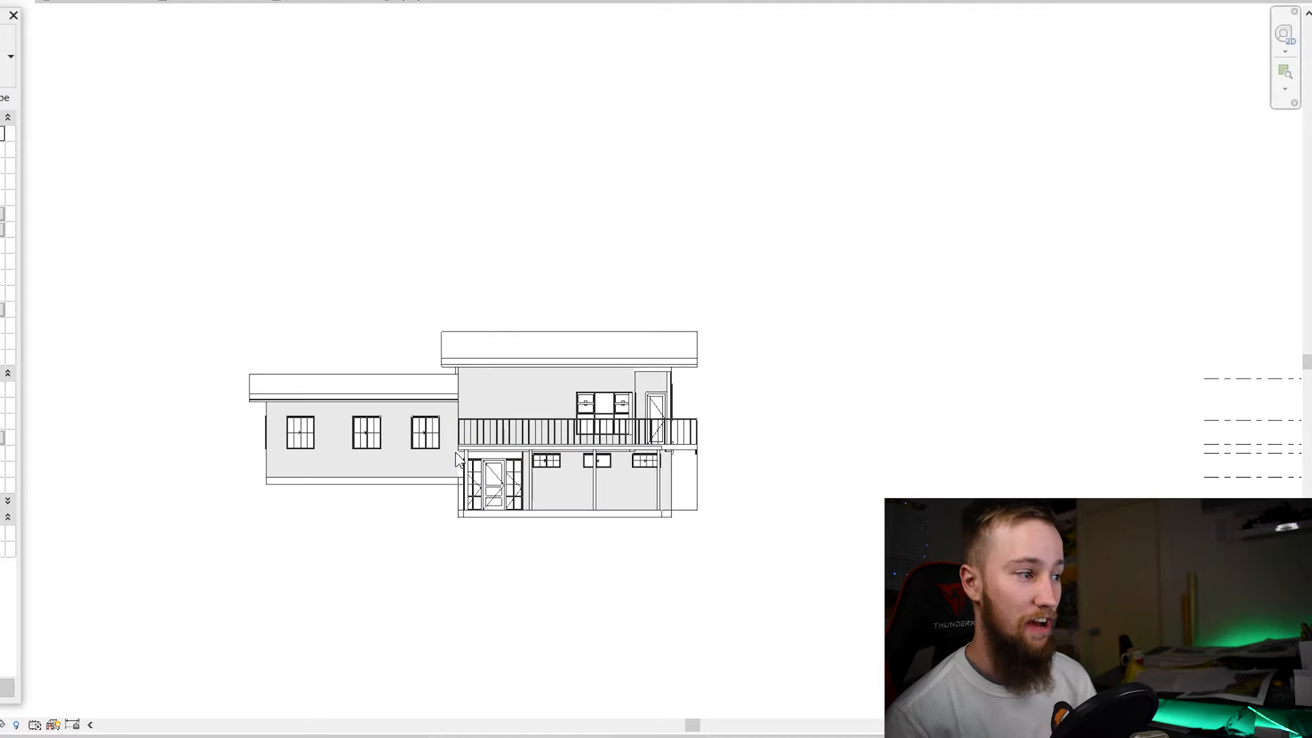
scroll(454, 463, "up", 3)
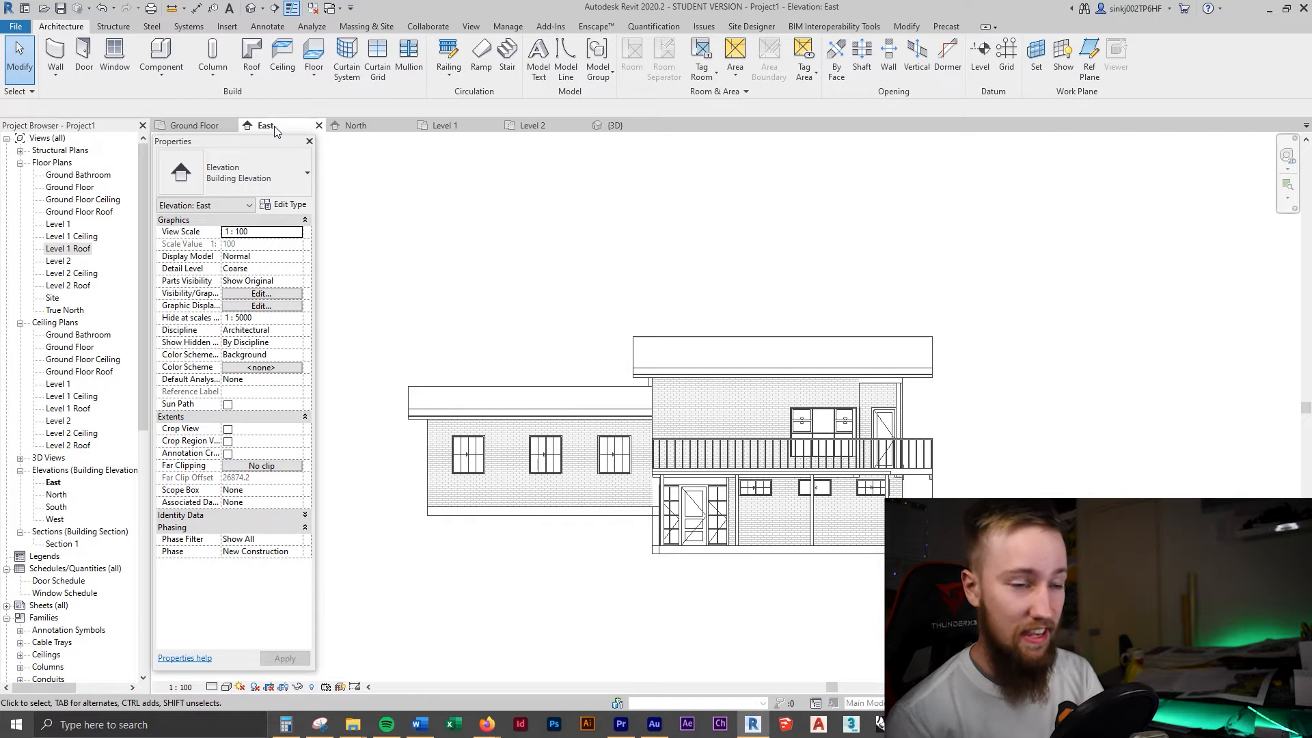
- Open the North elevation and examine how the level lines sit against the house
left_click(61, 471)
double_click(57, 494)
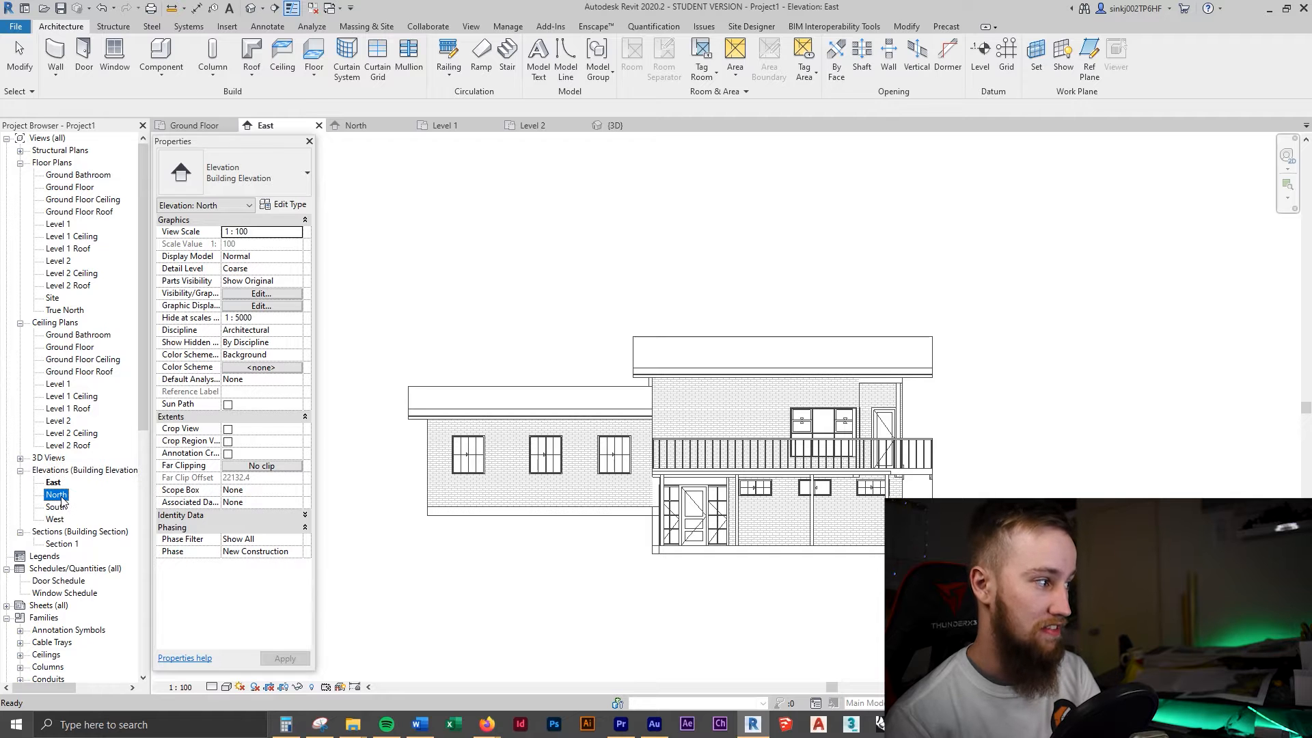
scroll(812, 451, "down", 3)
middle_click_drag(812, 451, 860, 516)
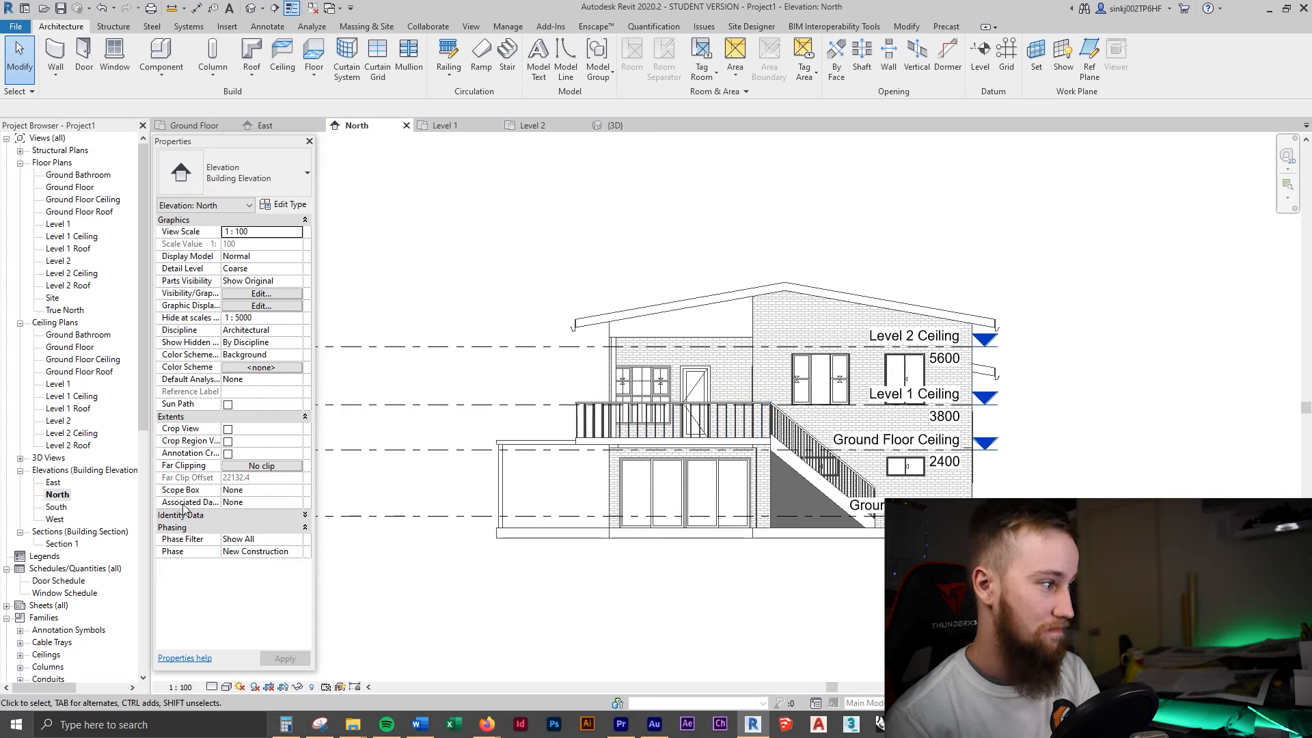
- Open the South elevation, fit it to the window and look for the building beside the level lines
double_click(56, 506)
middle_click_drag(858, 512, 1075, 629)
middle_click_drag(706, 463, 916, 423)
scroll(876, 433, "down", 5)
mouse_move(1009, 443)
middle_mouse_down()
mouse_move(664, 463)
mouse_move(1011, 460)
middle_mouse_up()
right_click(925, 402)
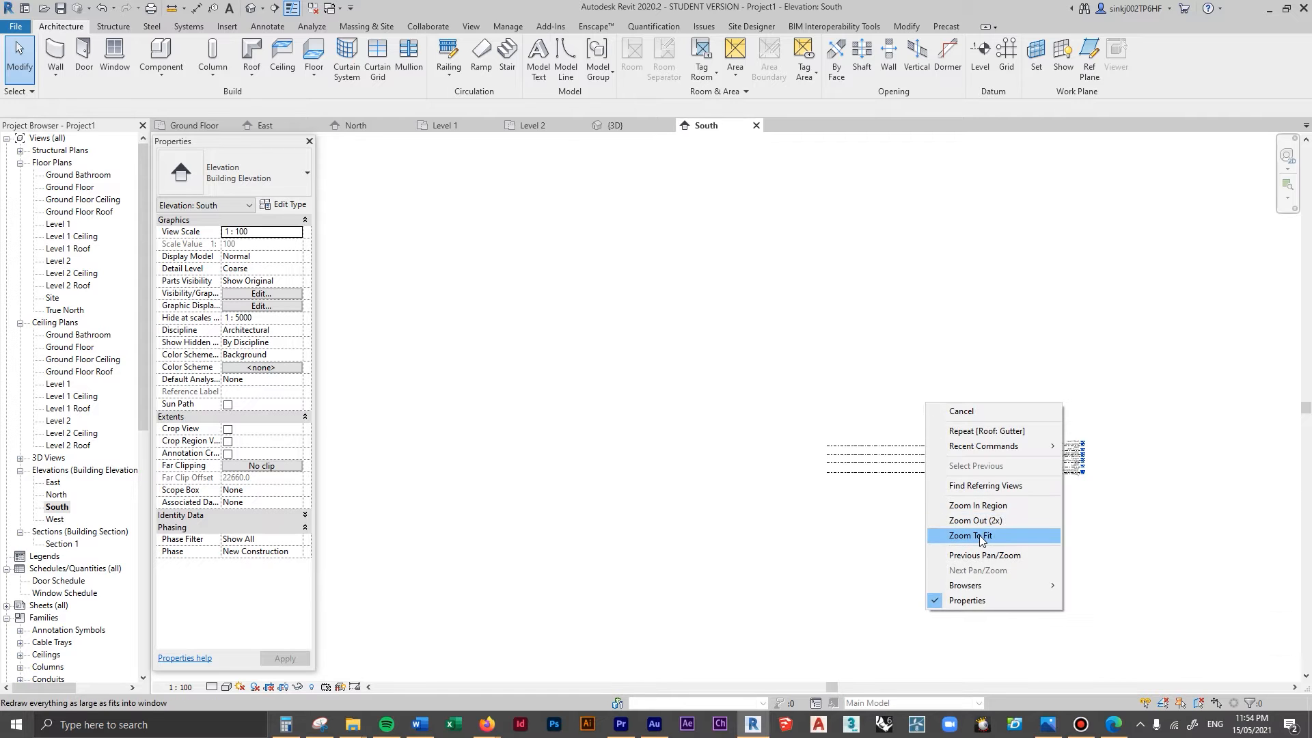
left_click(982, 535)
scroll(966, 515, "down", 3)
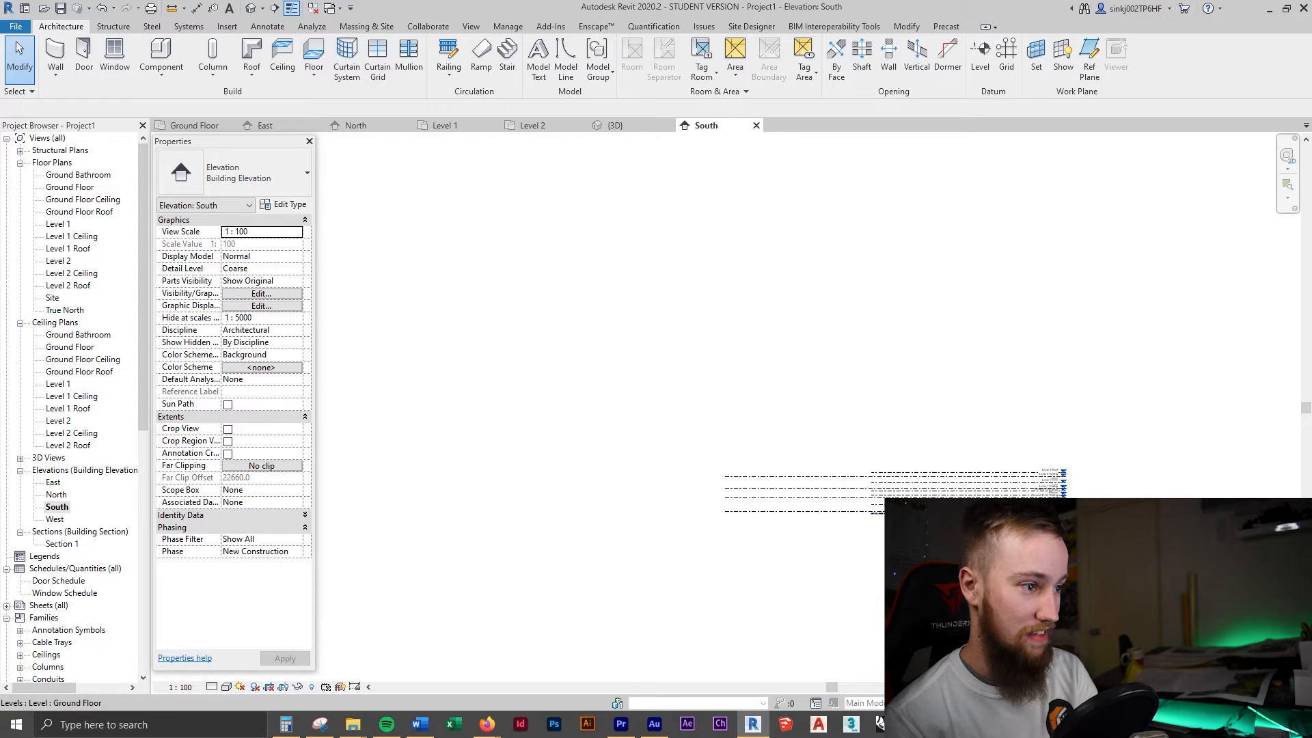
scroll(963, 515, "up", 3)
scroll(963, 515, "down", 2)
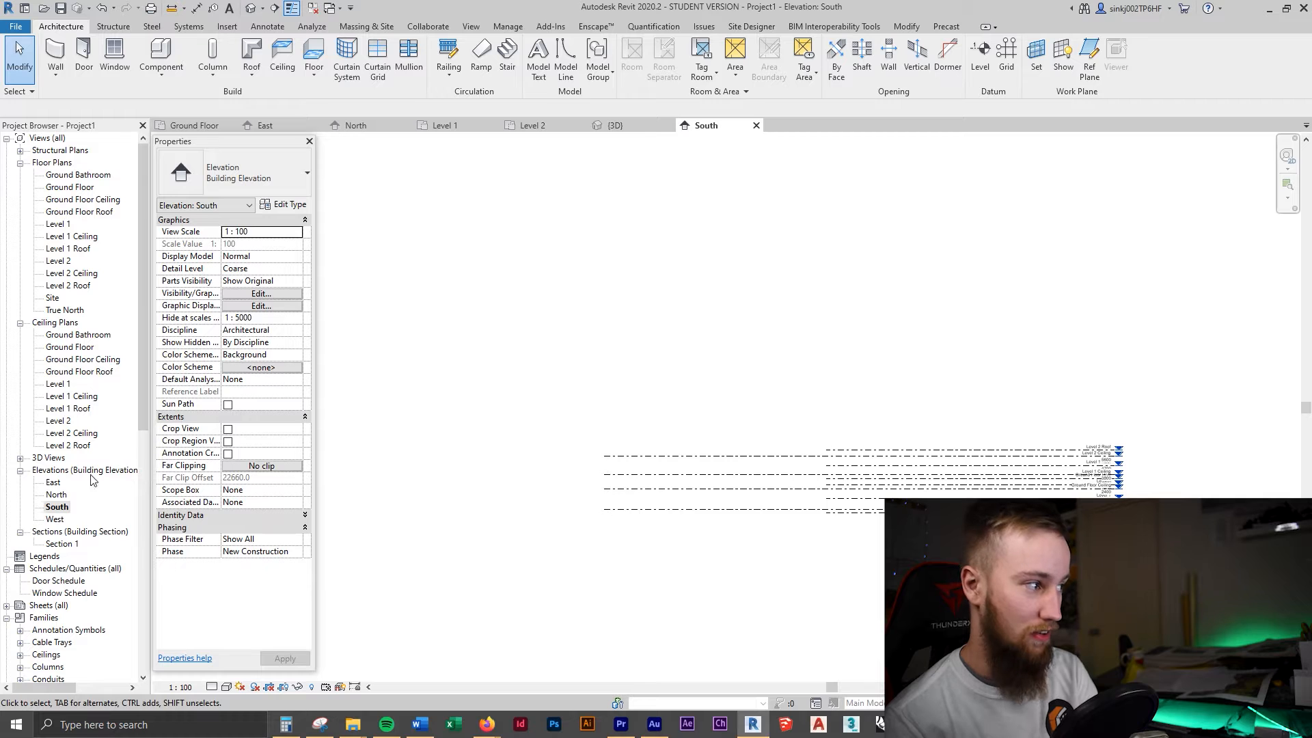
- Open the West elevation and inspect how the house is cut through its walls, floors and roof
double_click(55, 520)
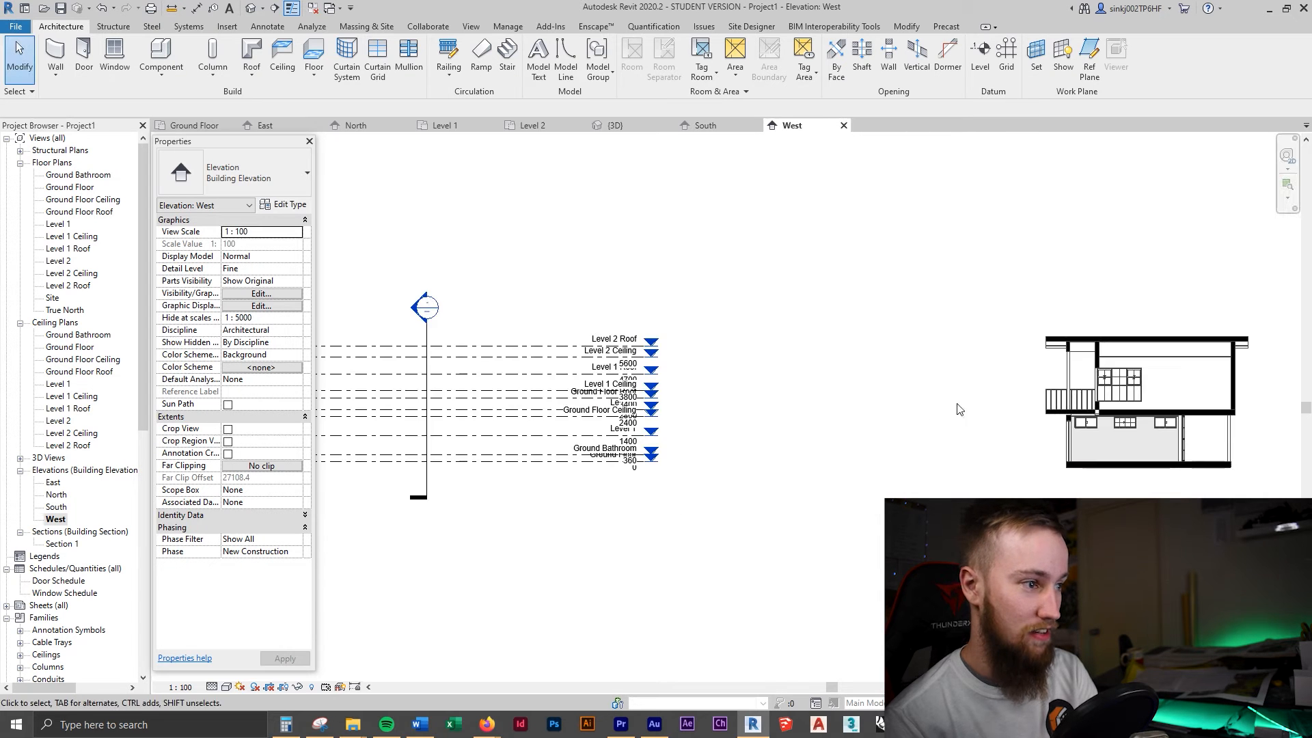
middle_click_drag(799, 462, 537, 391)
scroll(886, 424, "up", 5)
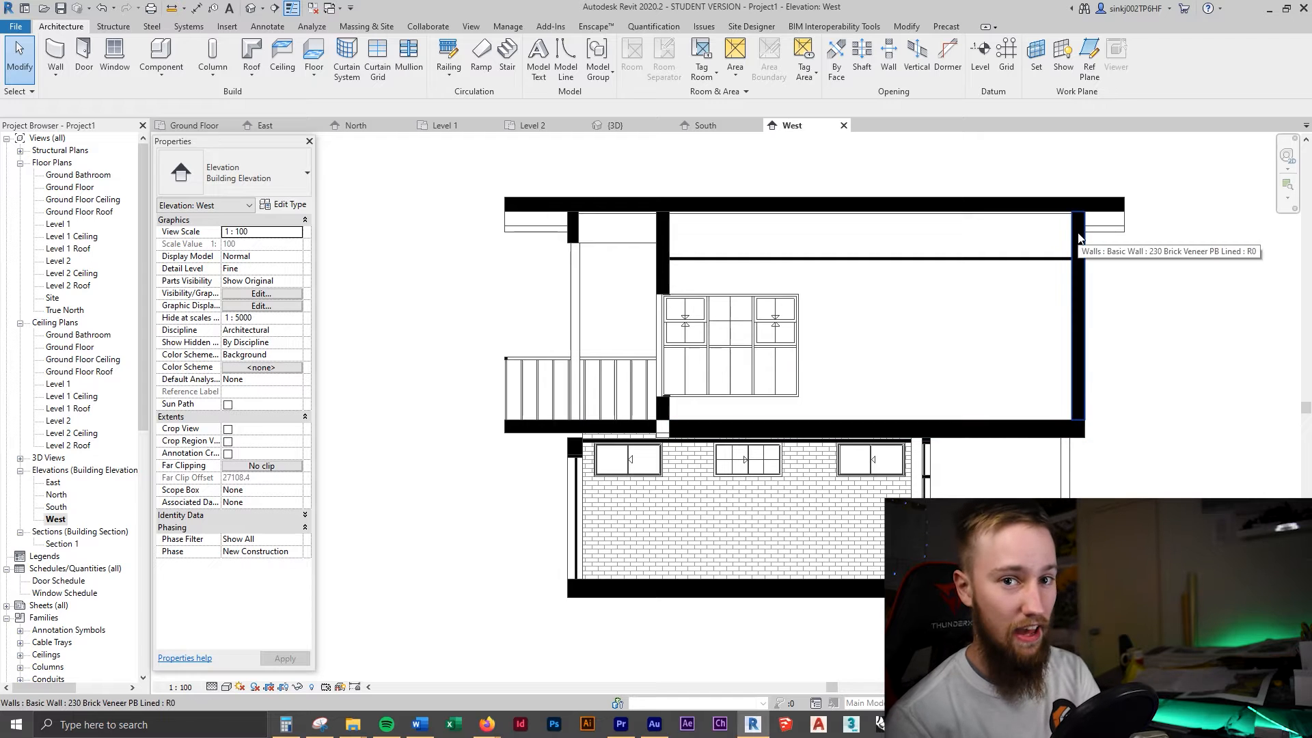
scroll(608, 307, "down", 2)
middle_click_drag(604, 361, 697, 420)
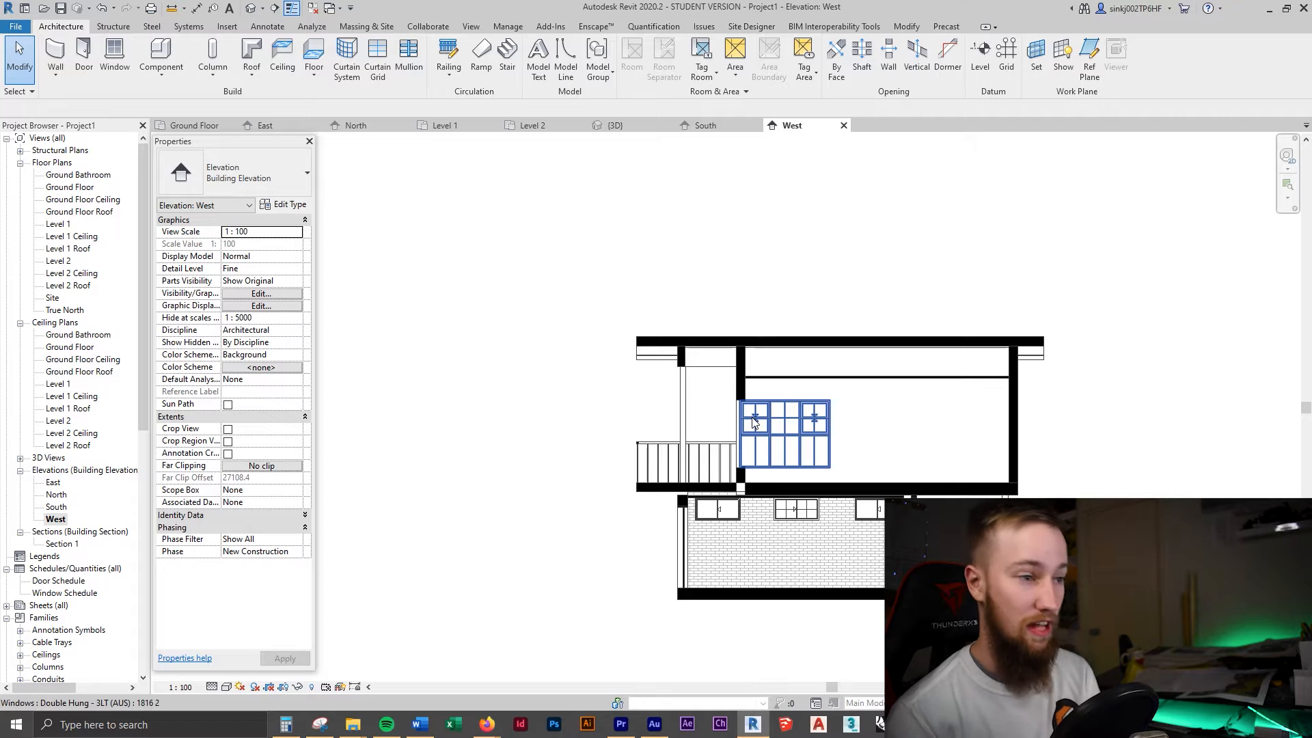
- Open the Ground Floor plan and check it for hidden elements in Reveal Hidden Elements mode, leaving that mode when done
left_click(194, 125)
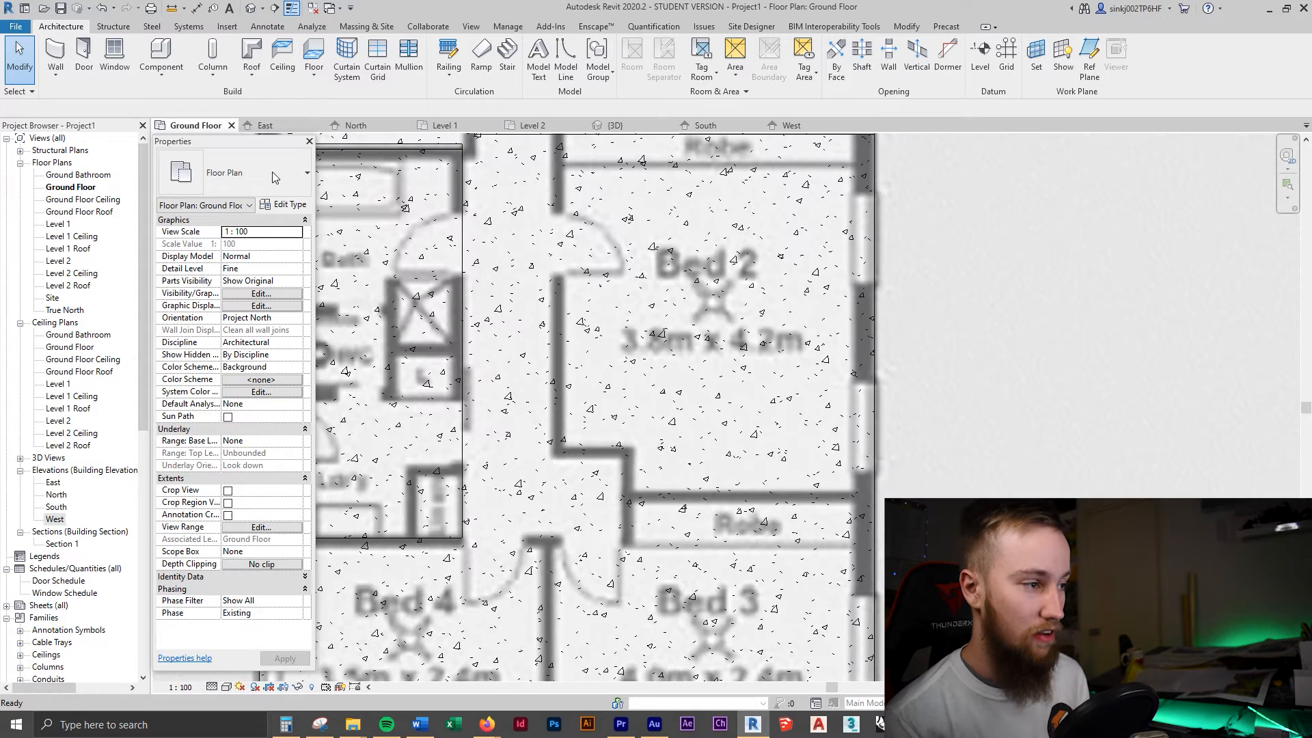
scroll(799, 463, "down", 5)
scroll(798, 464, "down", 1)
middle_click_drag(976, 432, 799, 511)
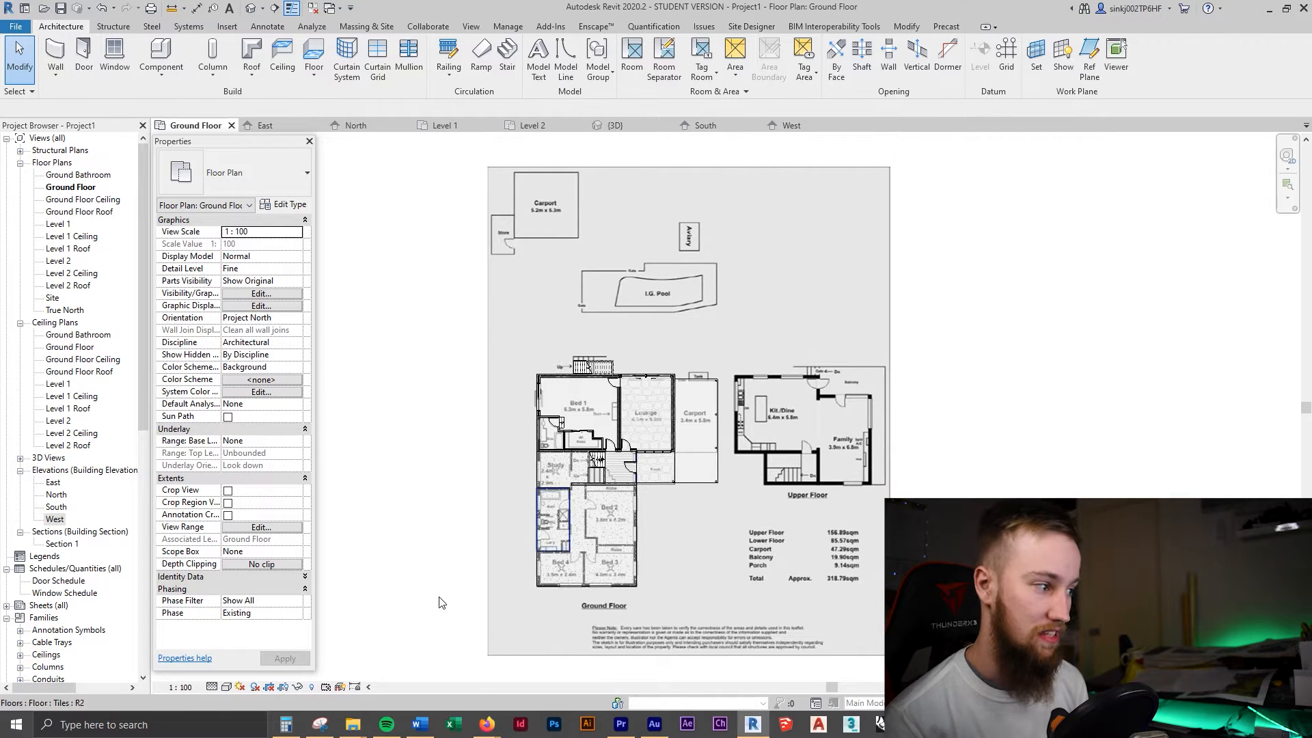
left_click(313, 687)
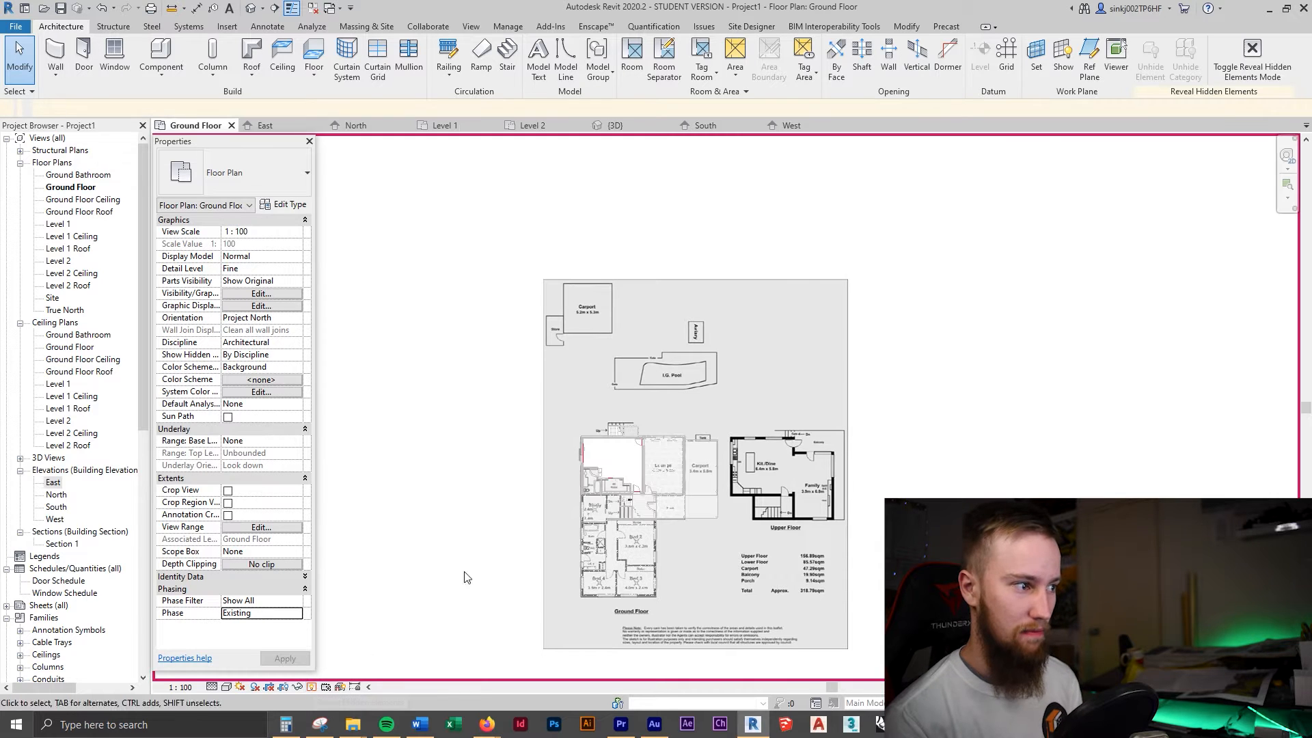
middle_click_drag(550, 482, 593, 426)
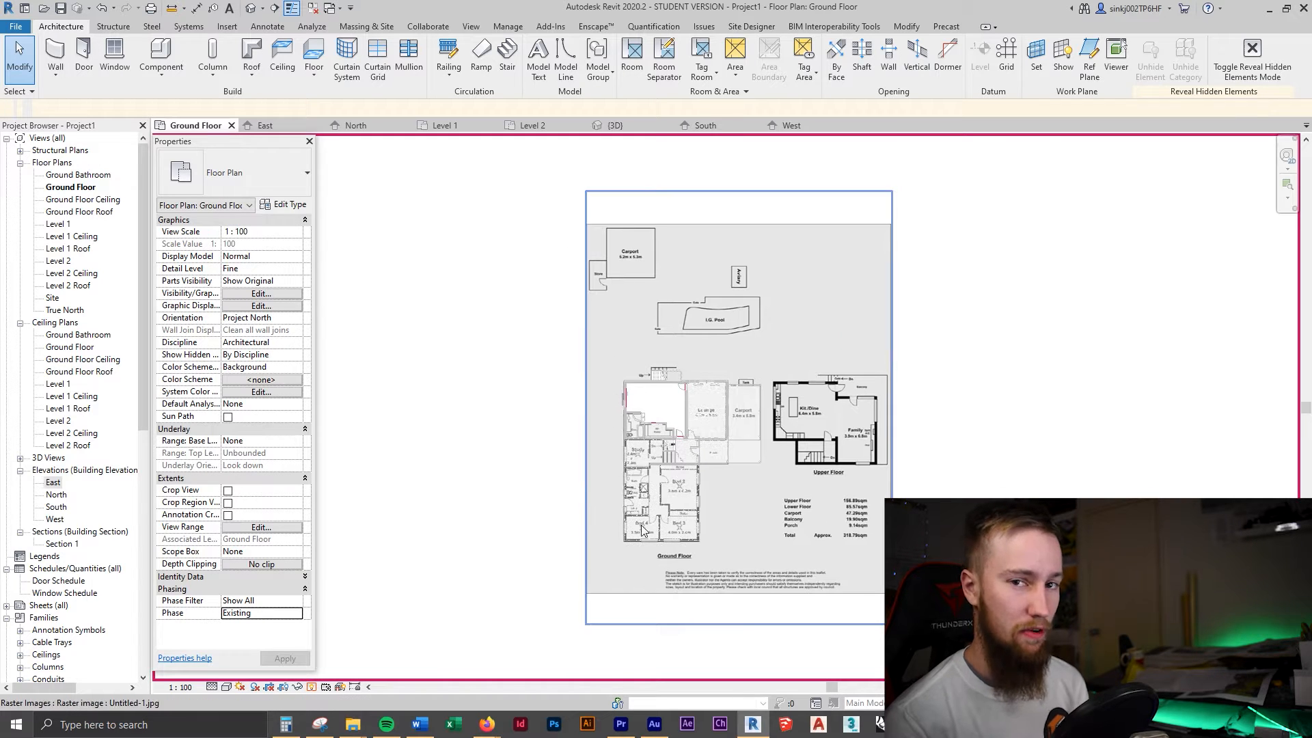
left_click(313, 686)
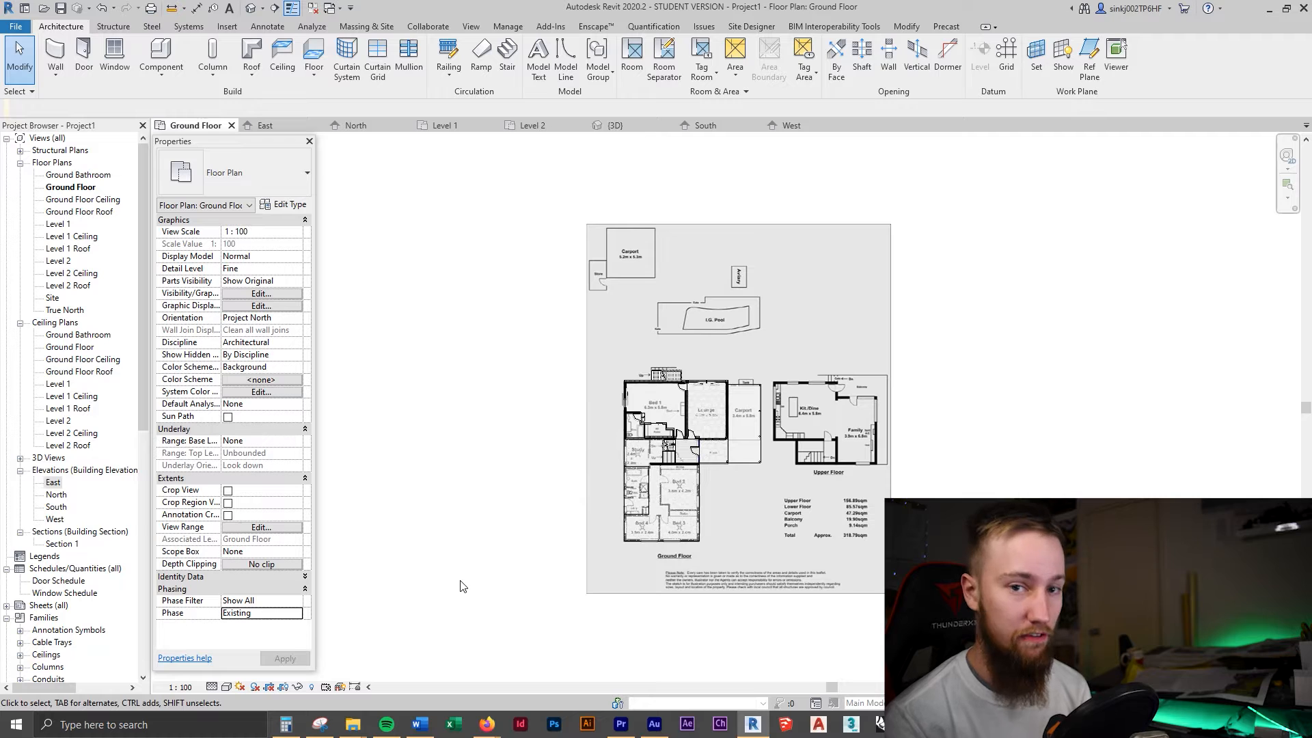
- Set the phase of the Ground Floor plan view to New Construction
left_click(298, 615)
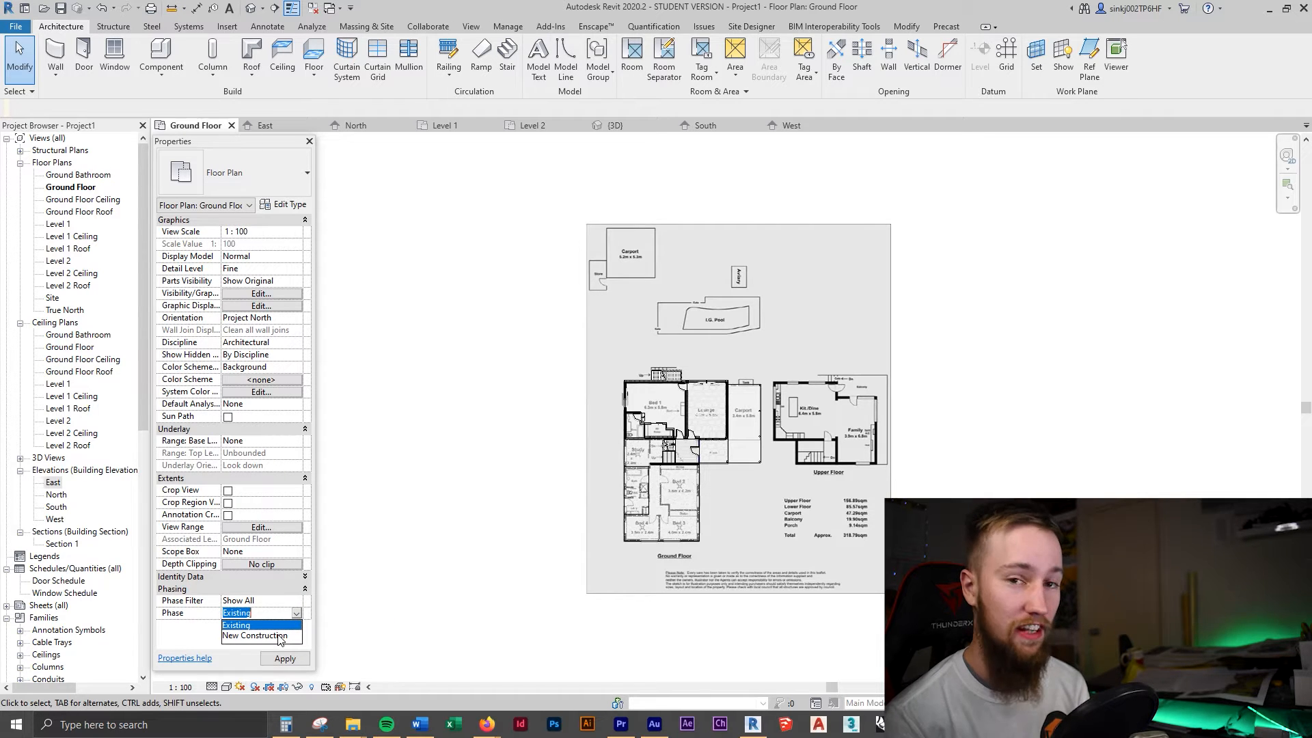
left_click(280, 636)
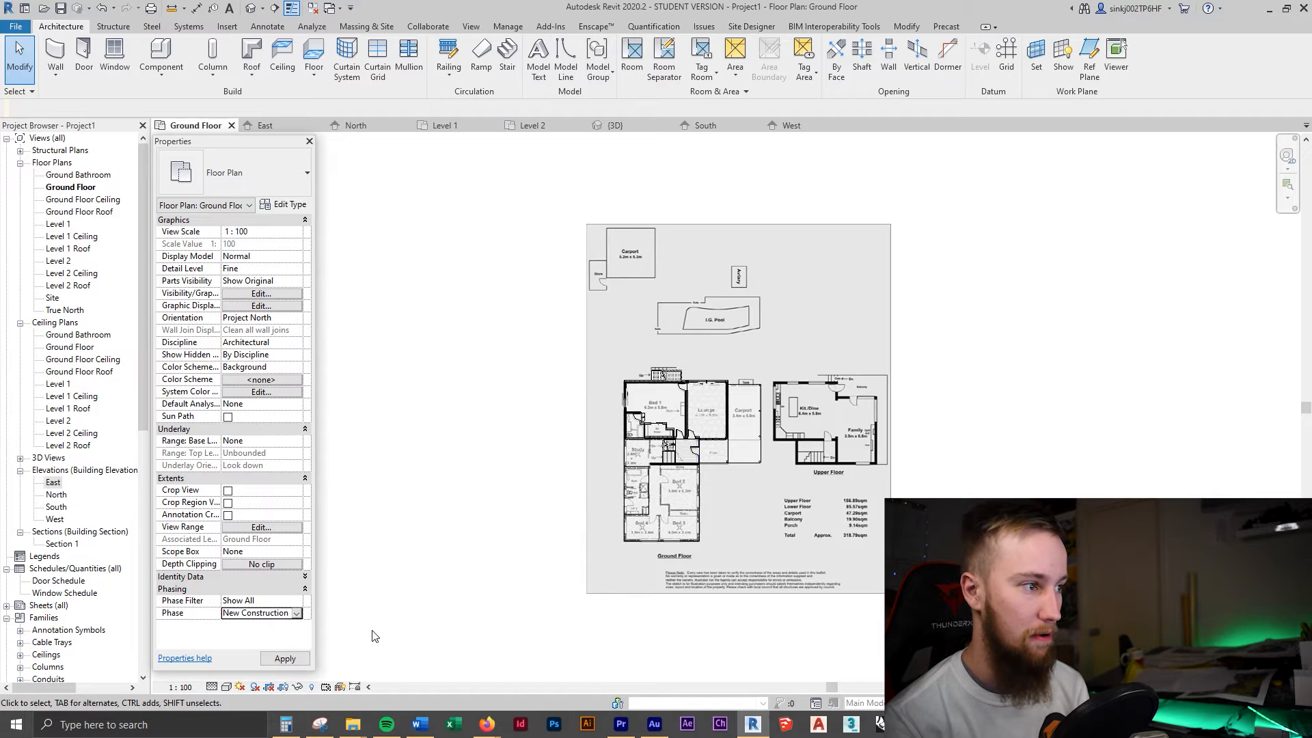
left_click(966, 305)
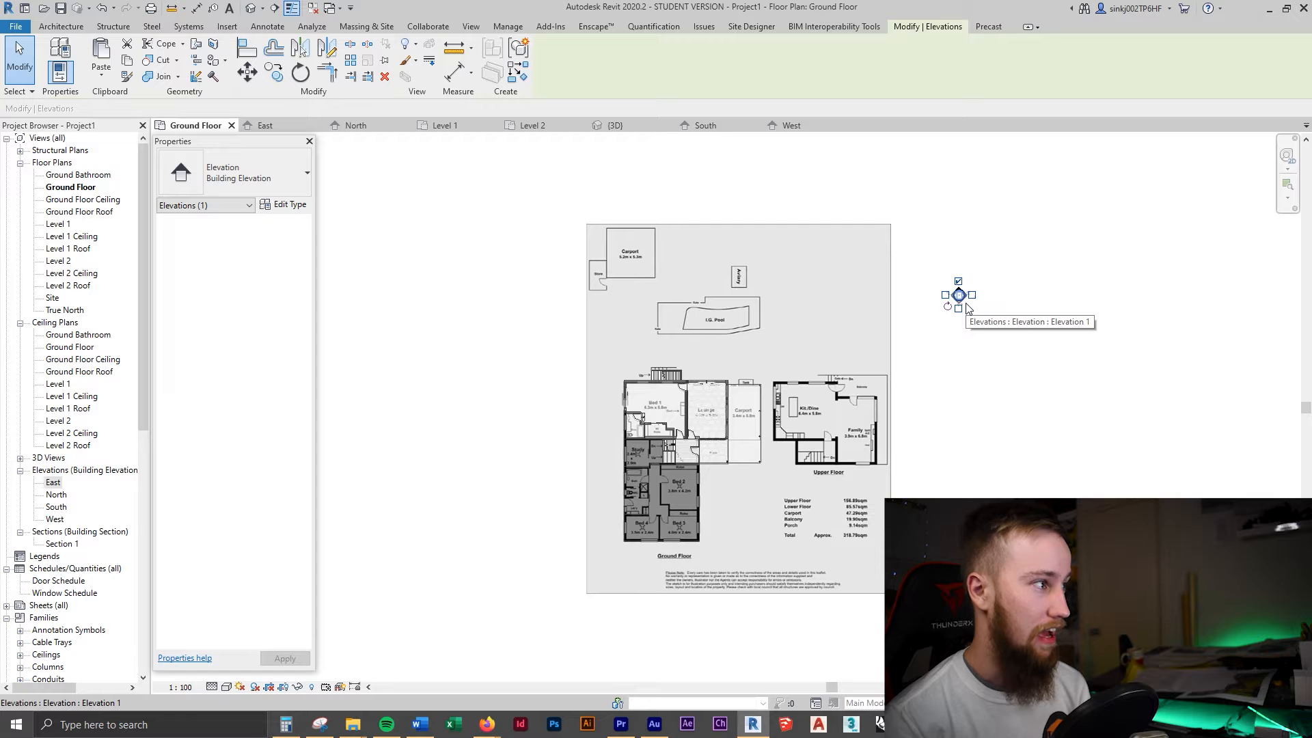
- Hide the underlying raster floor plan image as an element in the Ground Floor view
scroll(946, 435, "down", 4)
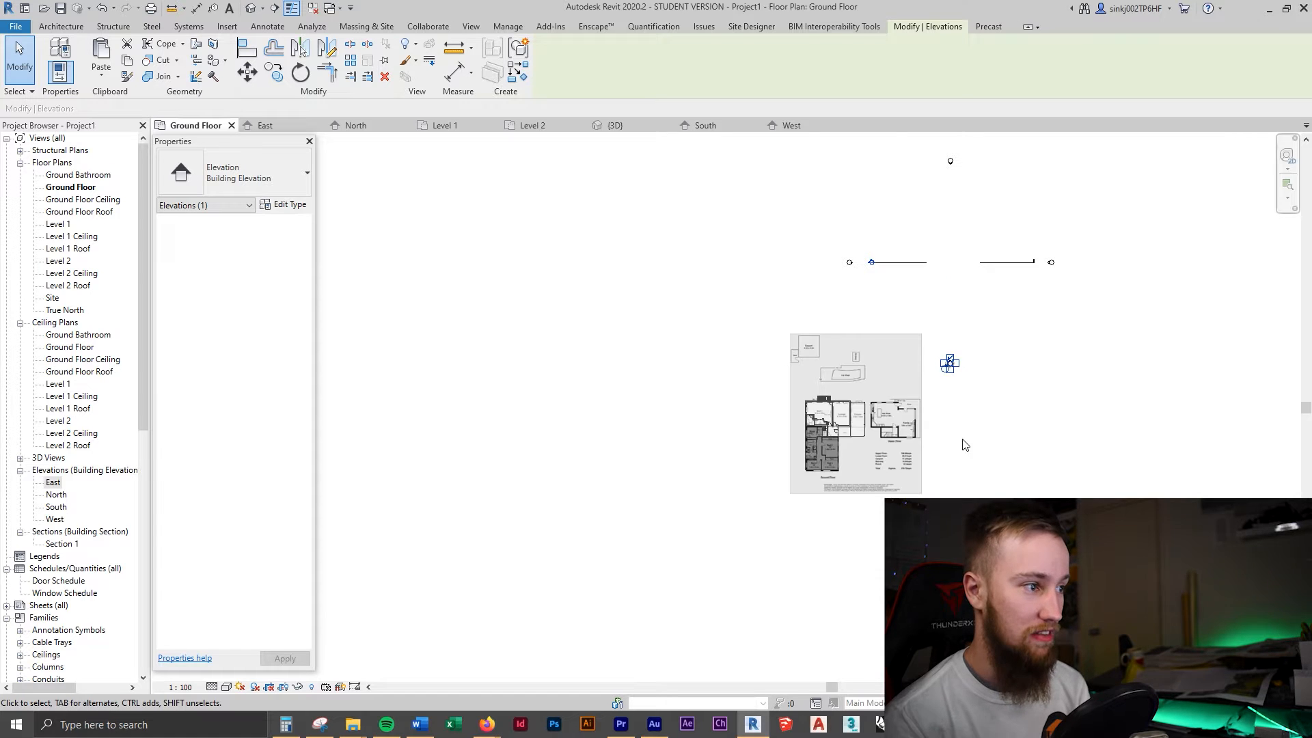
left_click(963, 442)
middle_click_drag(1023, 401, 939, 474)
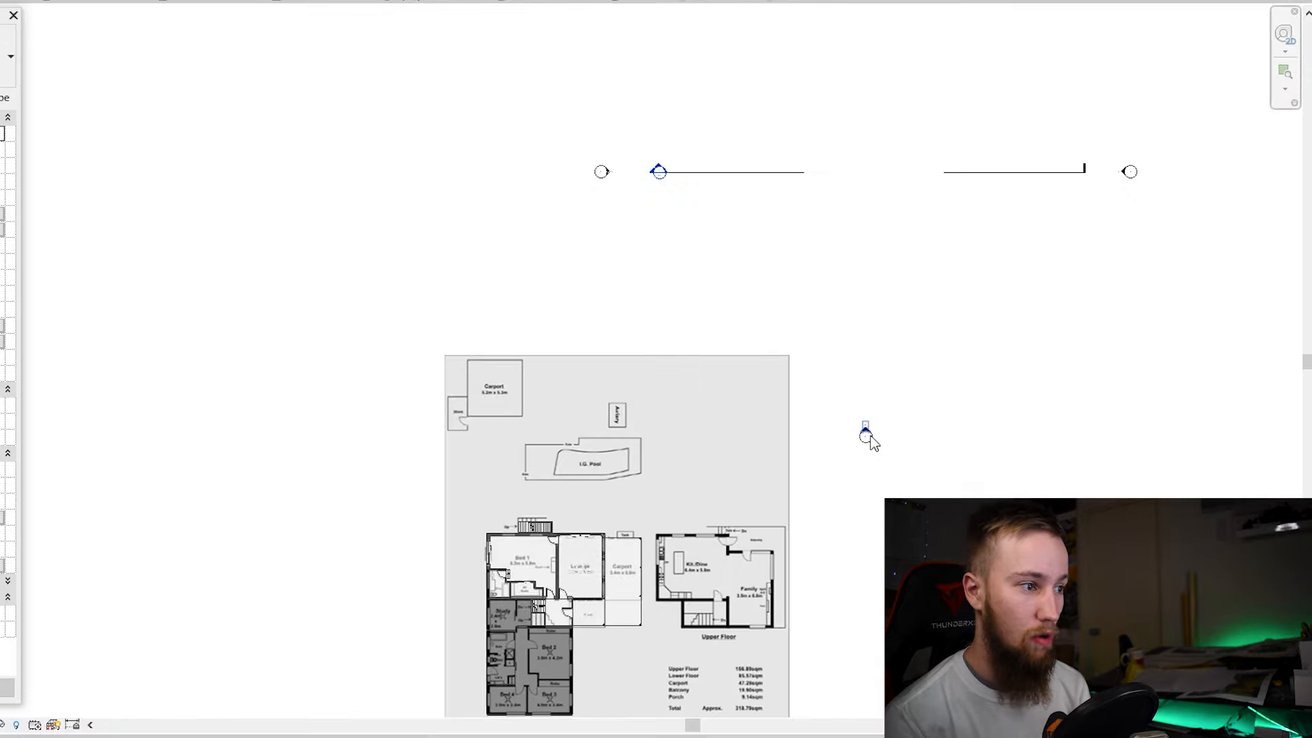
middle_click_drag(865, 444, 891, 261)
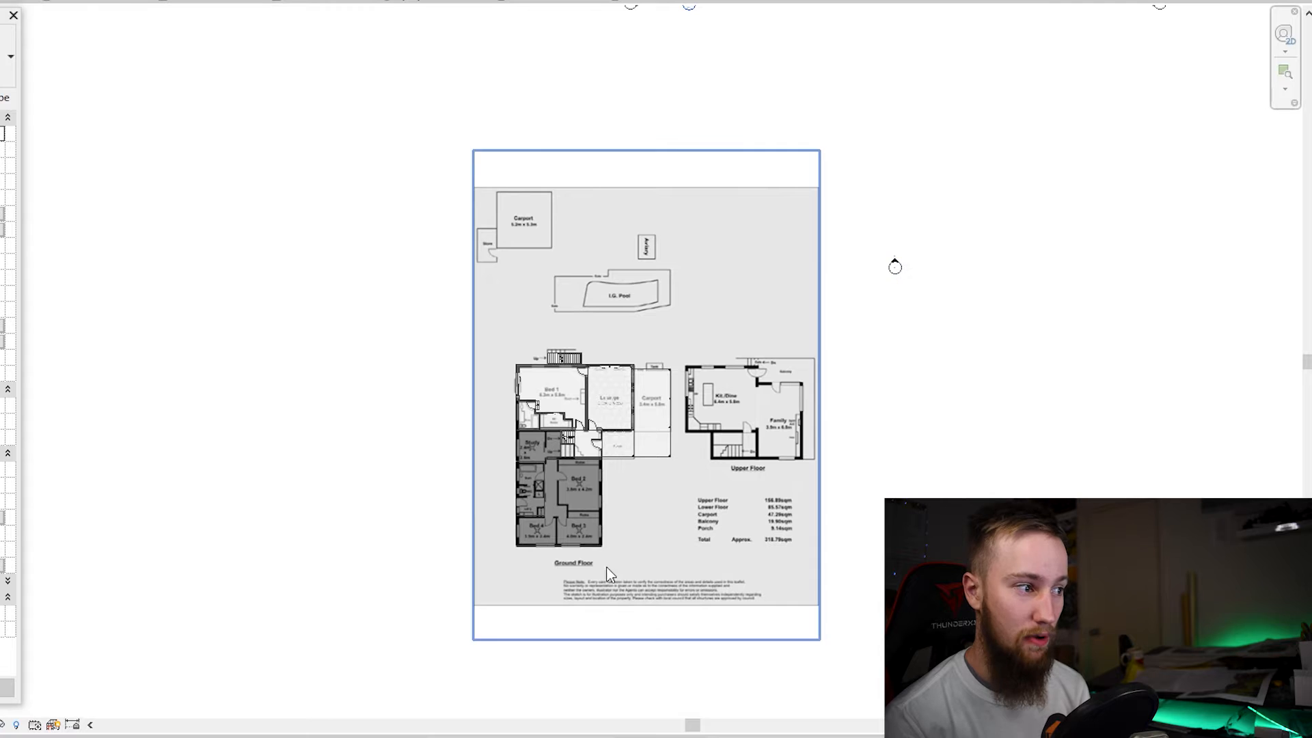
left_click(705, 285)
right_click(704, 270)
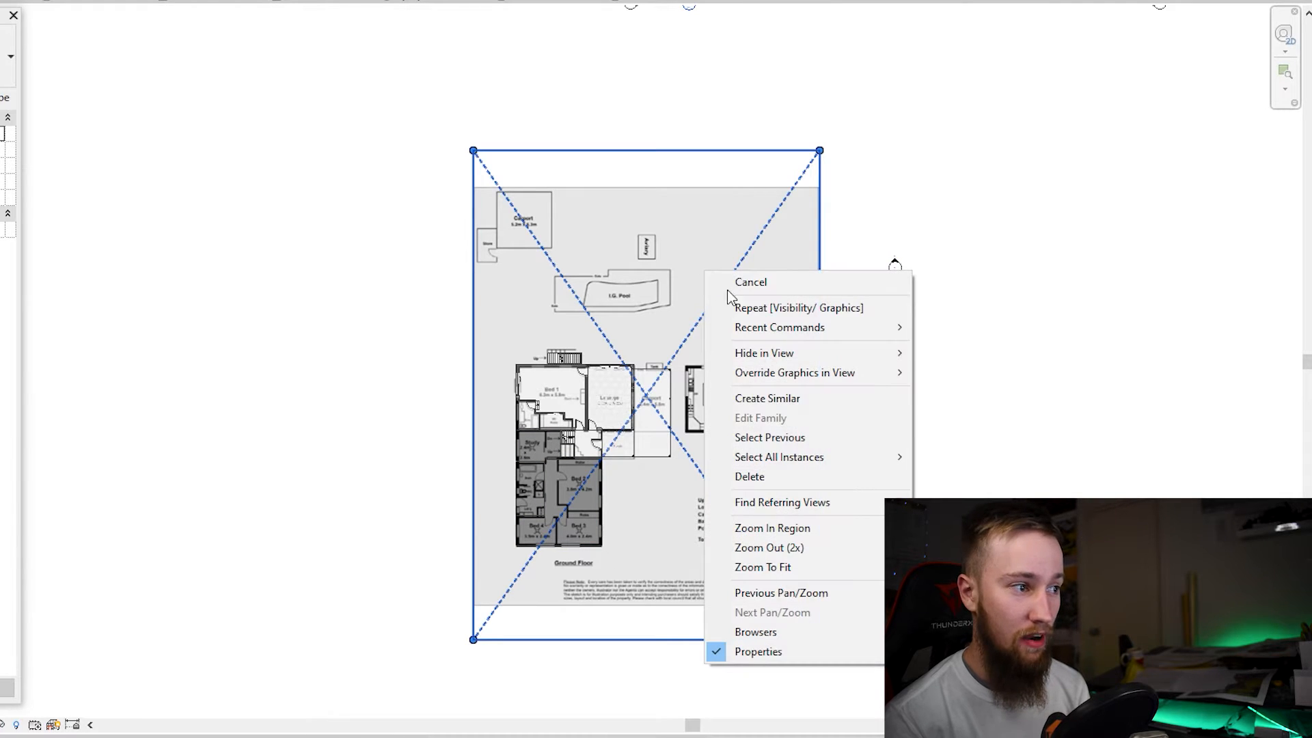
mouse_move(786, 356)
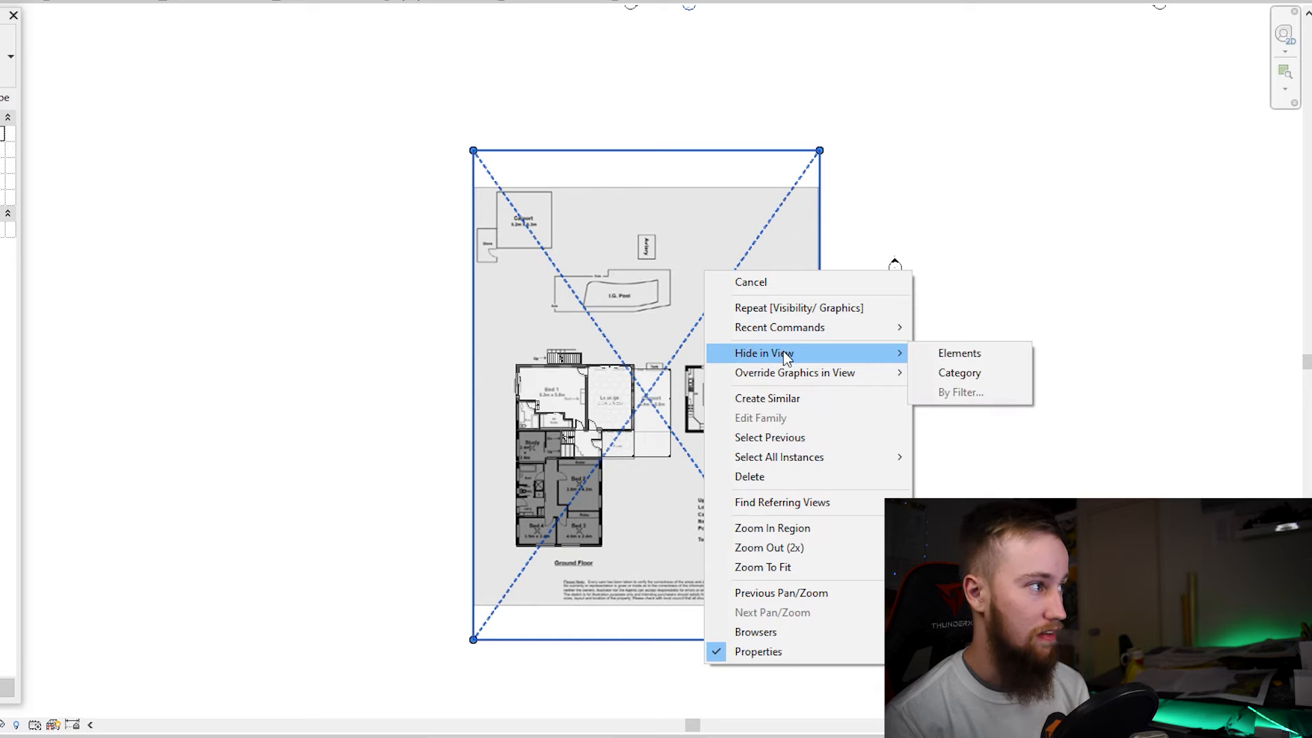
left_click(1004, 356)
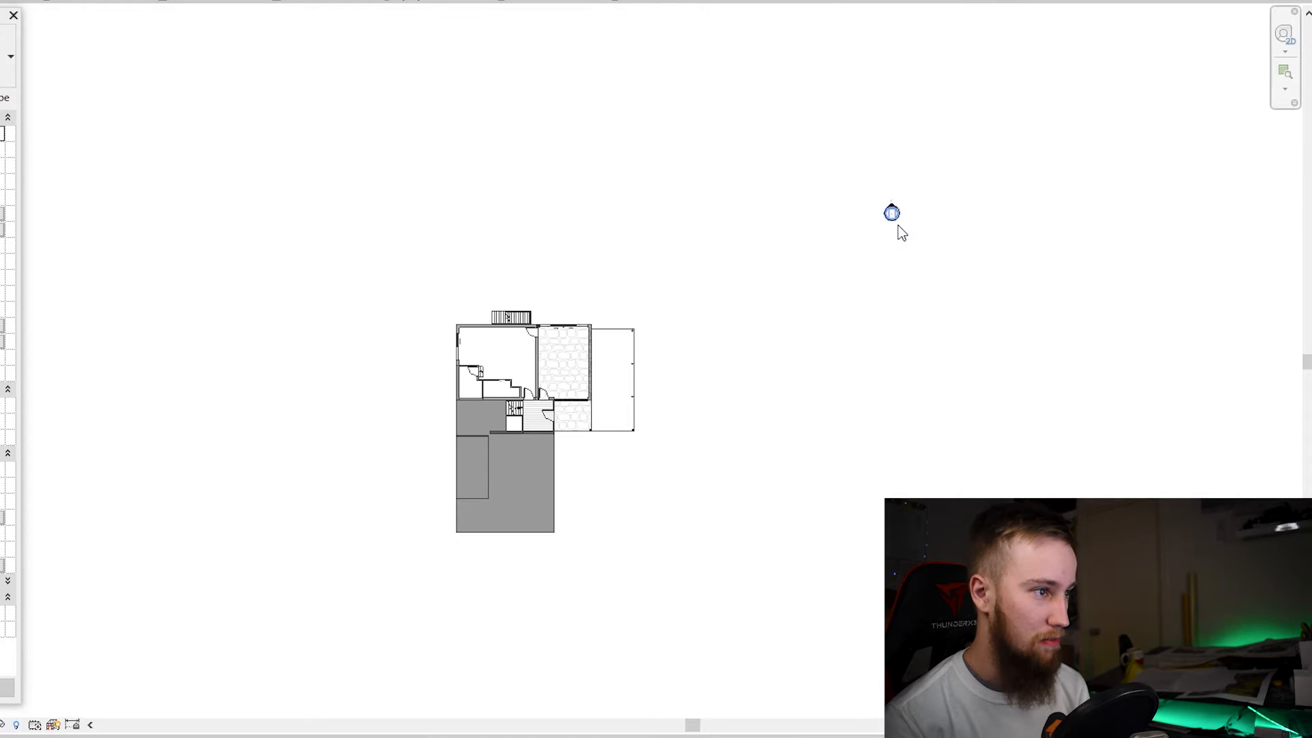
- Move the South elevation marker to just below the building, roughly centred on its lower wing
mouse_move(897, 224)
left_mouse_down()
mouse_move(838, 303)
mouse_move(513, 589)
mouse_move(531, 604)
mouse_move(527, 626)
left_mouse_up()
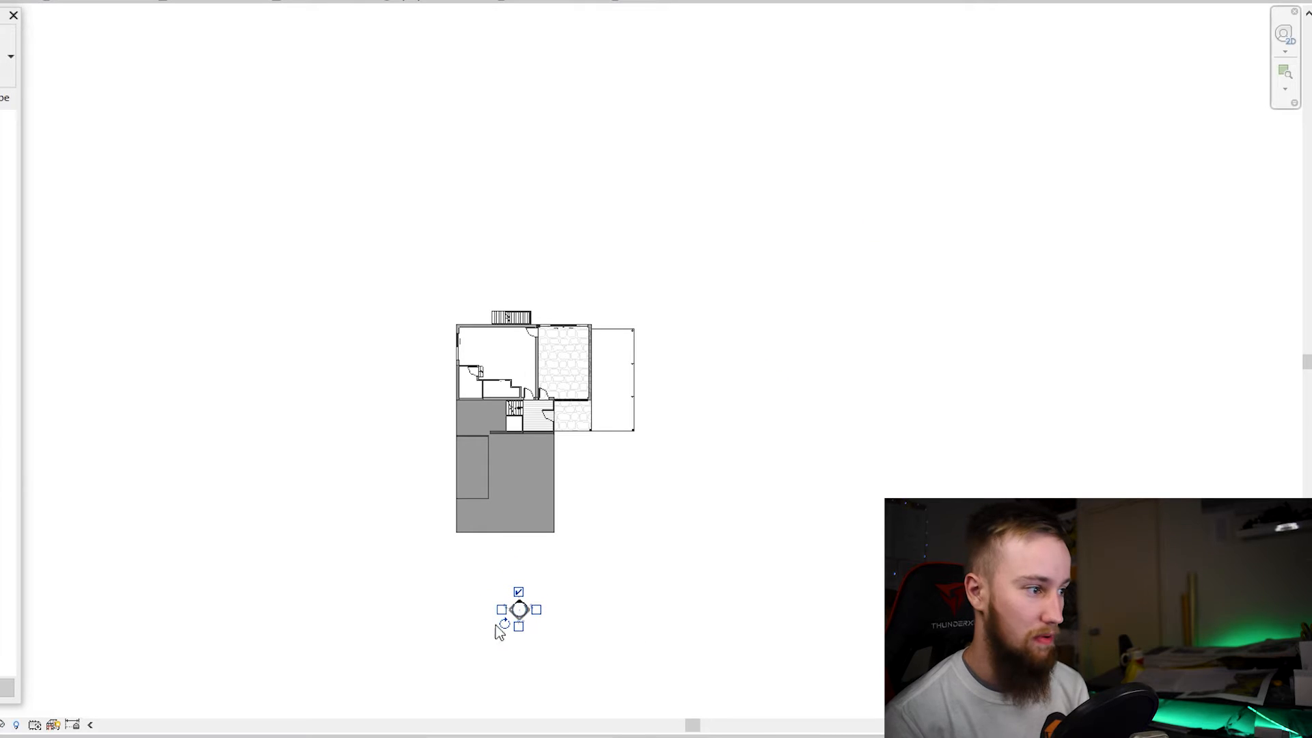
left_click(521, 607)
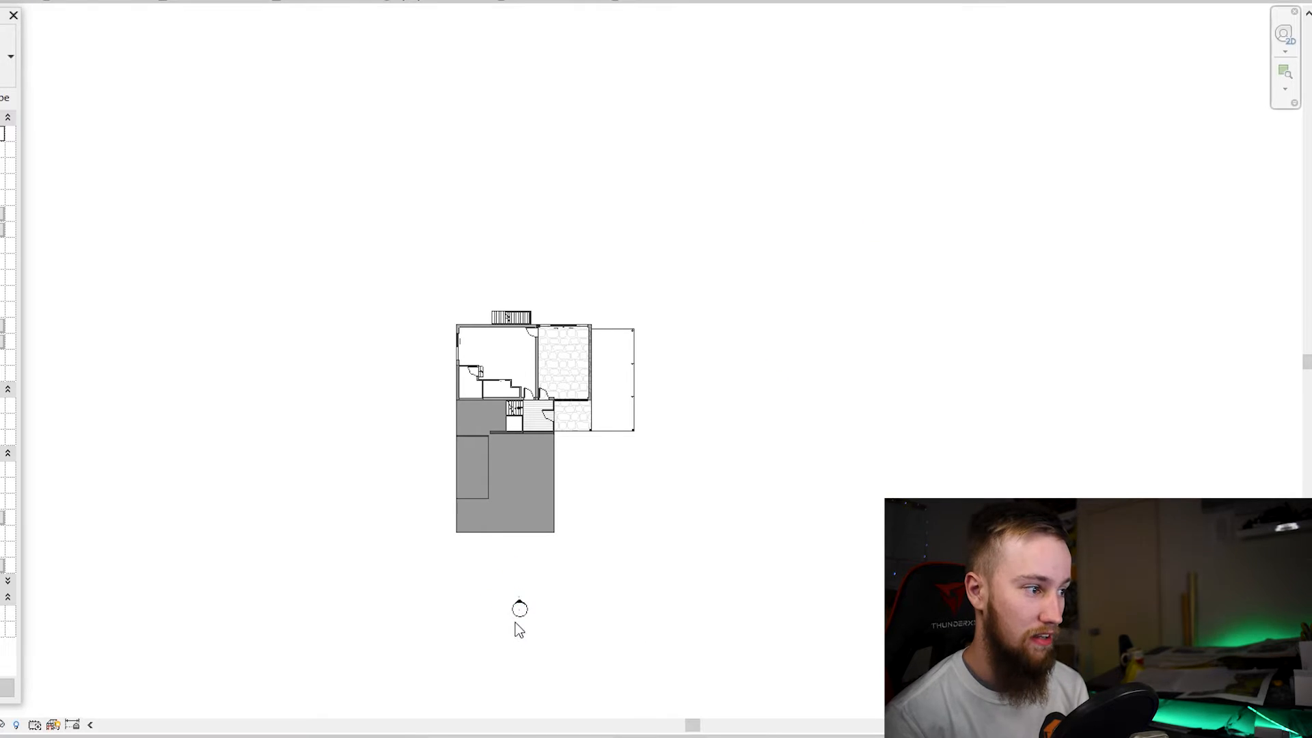
scroll(516, 621, "up", 3)
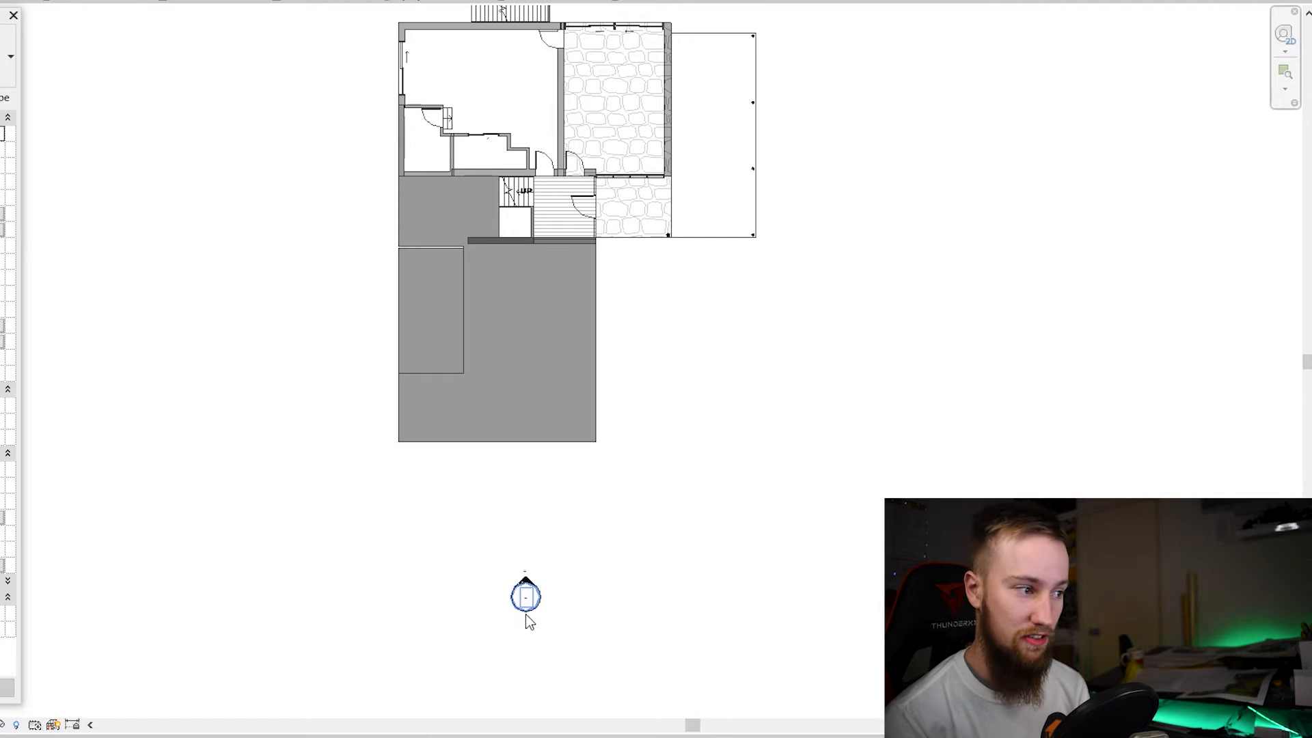
- Move the South elevation's view line into the gap between its marker and the building's lower wall
left_click(524, 580)
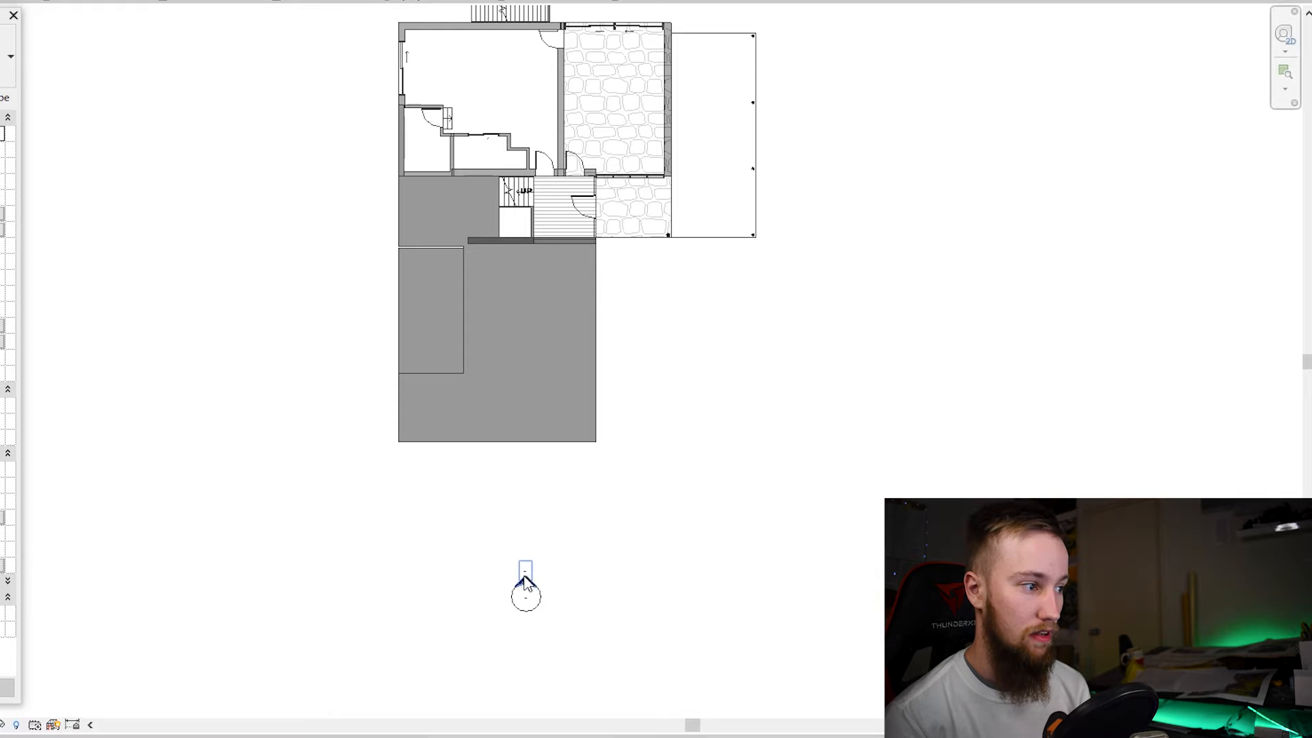
scroll(561, 586, "down", 4)
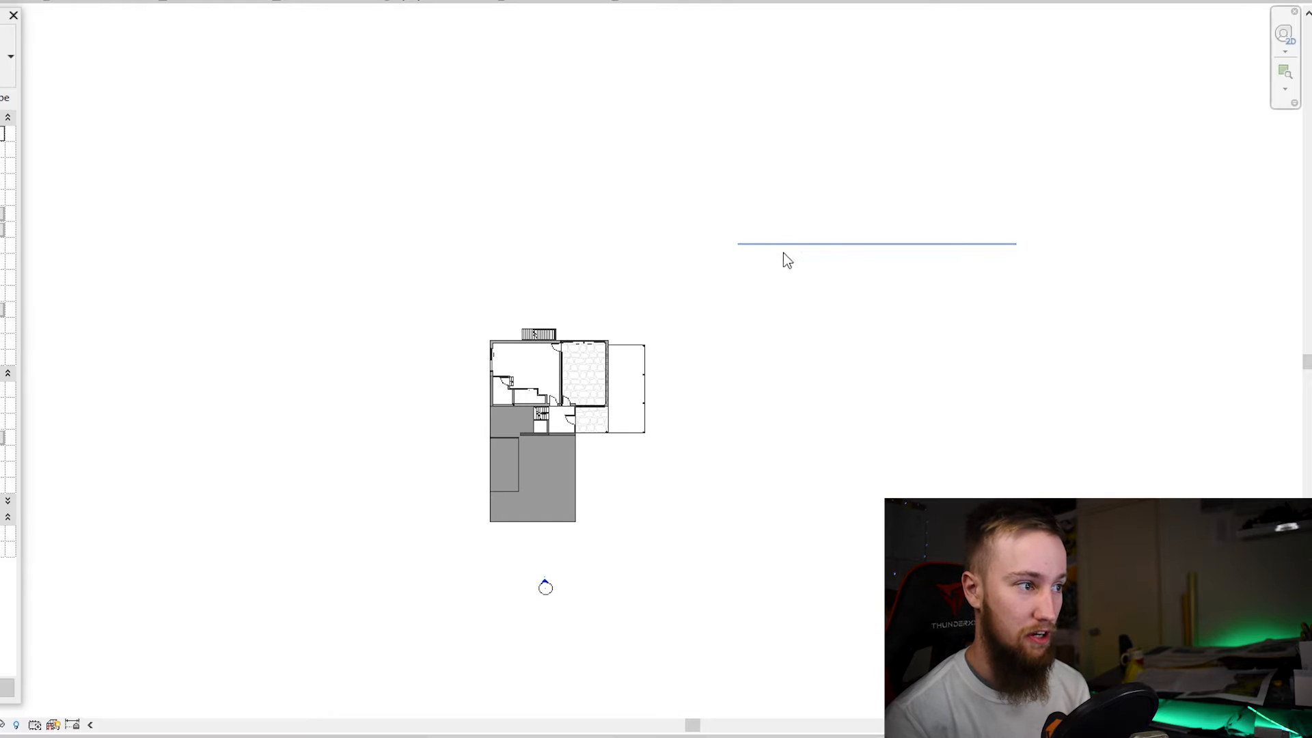
left_click_drag(837, 246, 522, 552)
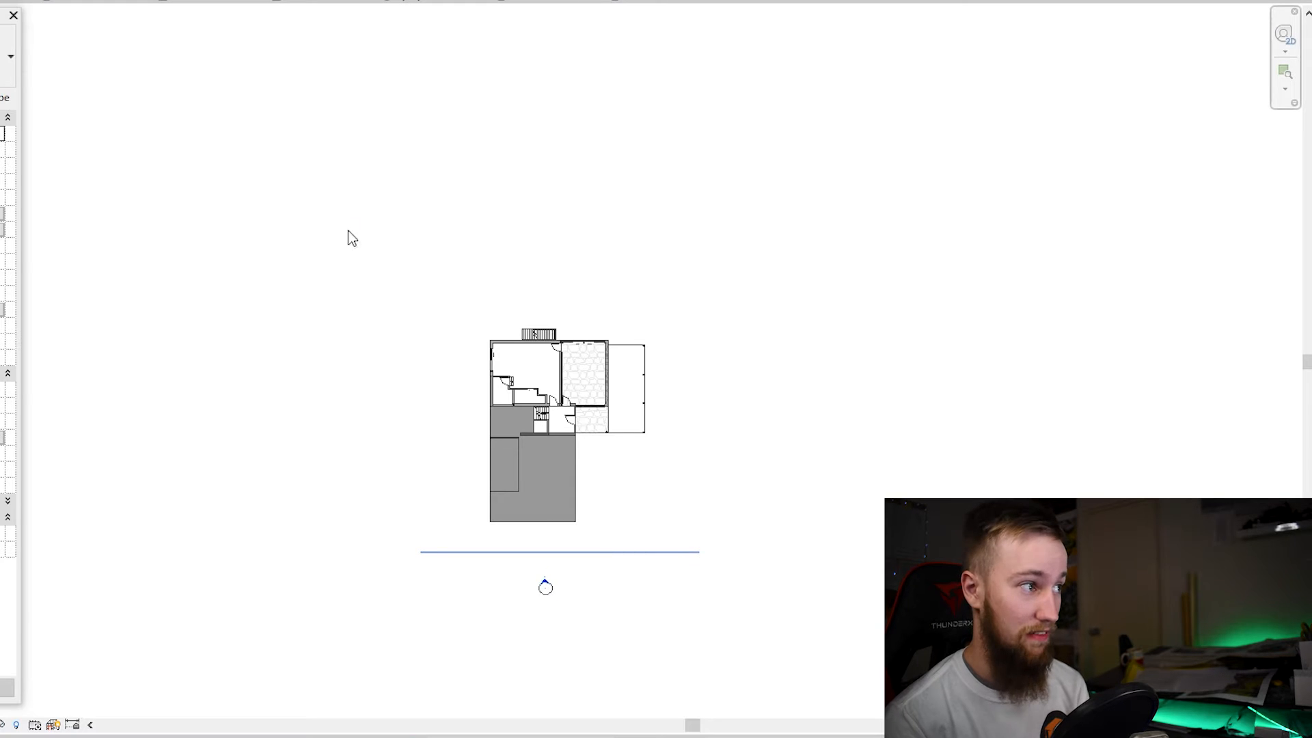
left_click(329, 205)
- Check the South elevation's view of the house, then return to the West elevation
left_click(539, 4)
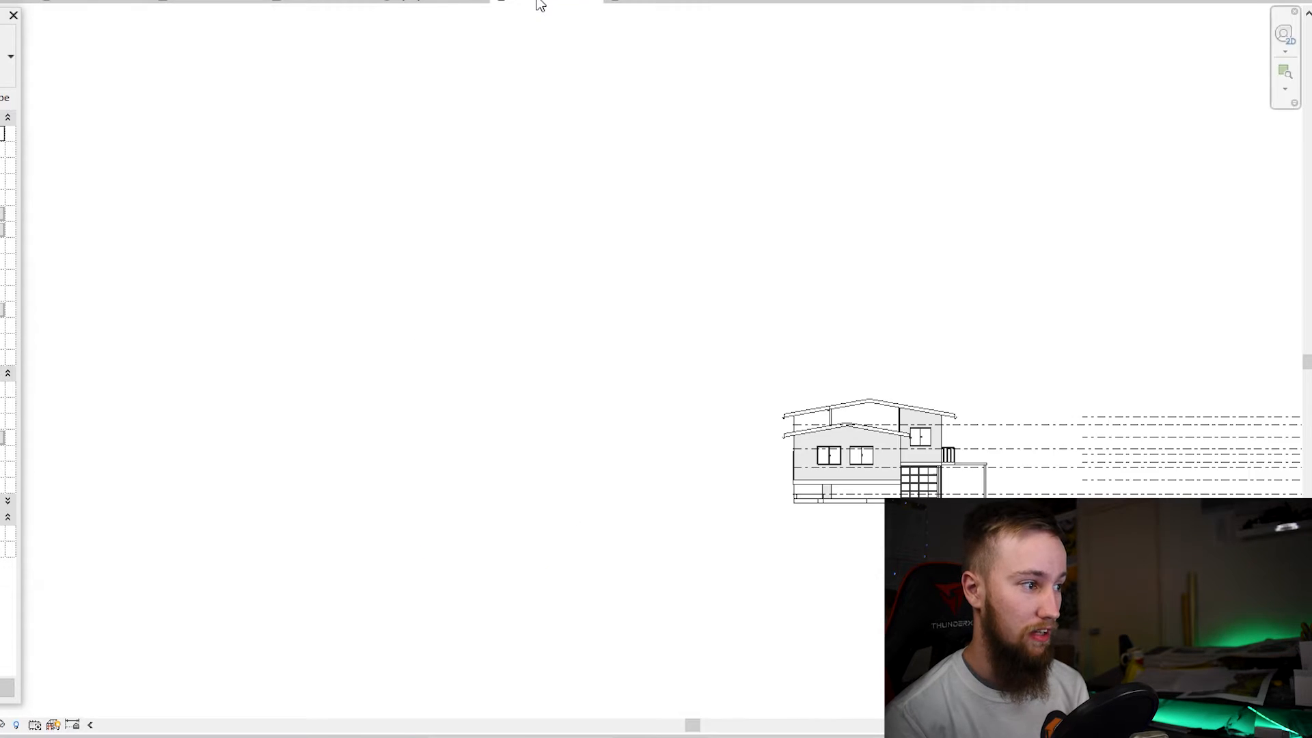
middle_click_drag(1043, 414, 844, 381)
scroll(690, 421, "up", 5)
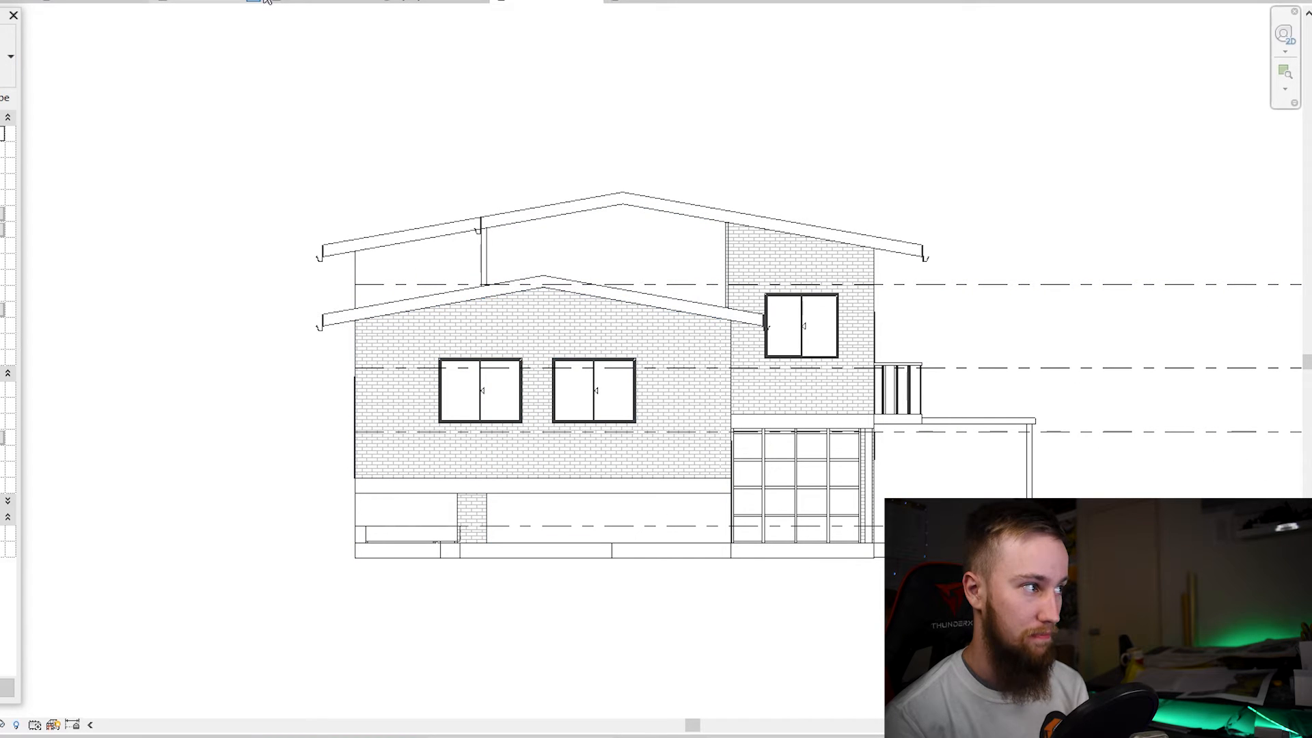
left_click(642, 3)
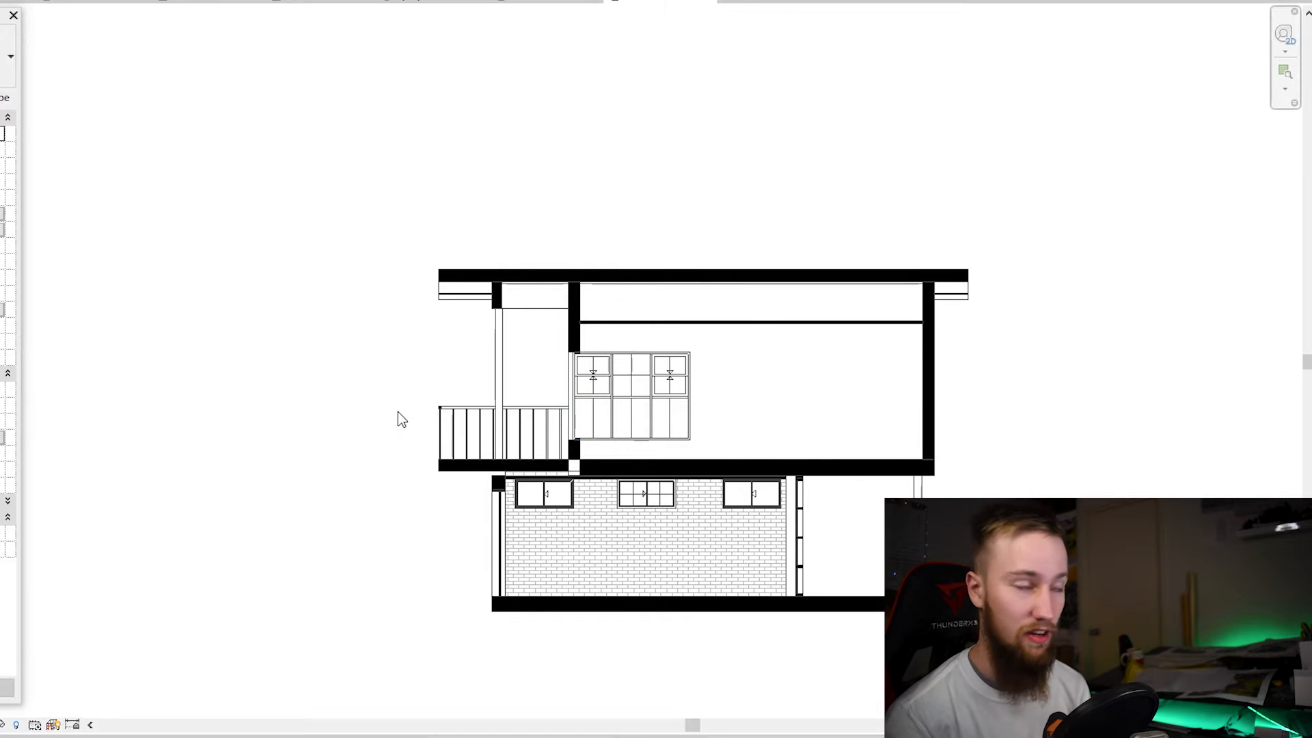
- In the Ground Floor plan, move the West elevation's view line from its distant marker to just west of the house
left_click(5, 4)
scroll(682, 272, "down", 3)
middle_click_drag(718, 295, 727, 394)
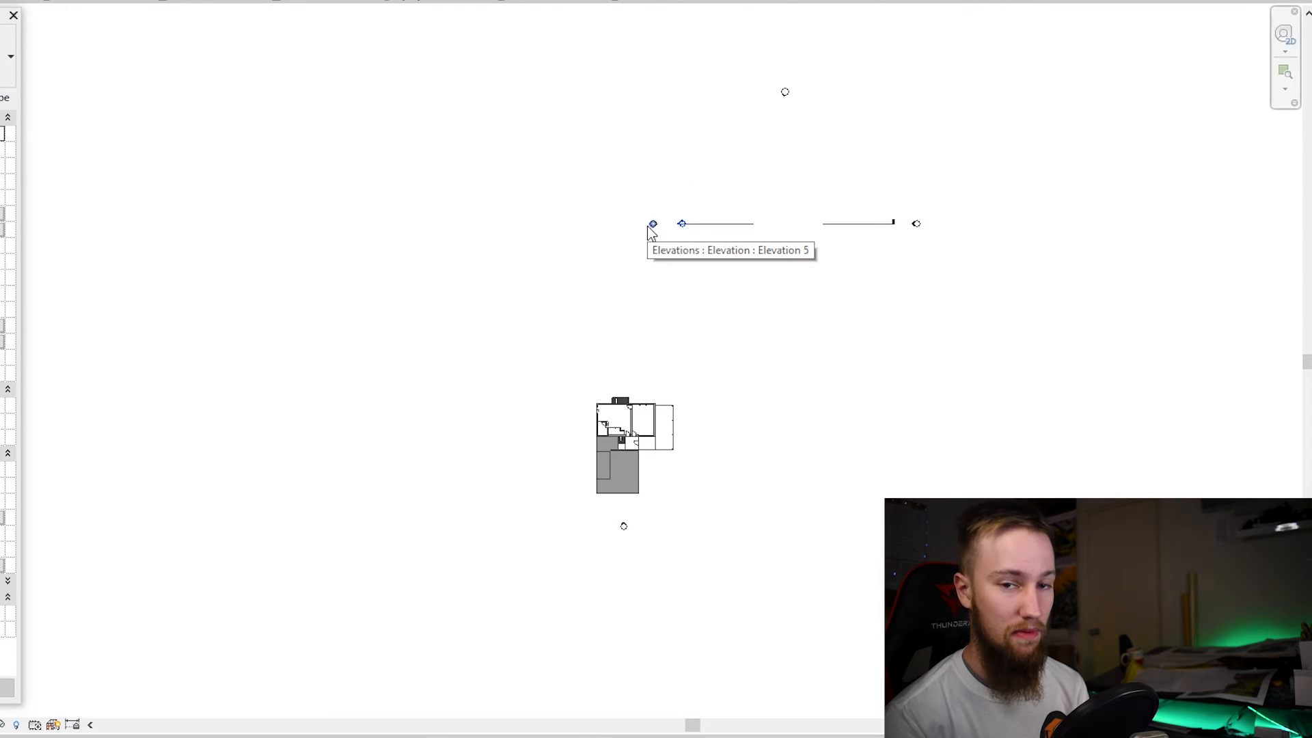
scroll(663, 229, "up", 3)
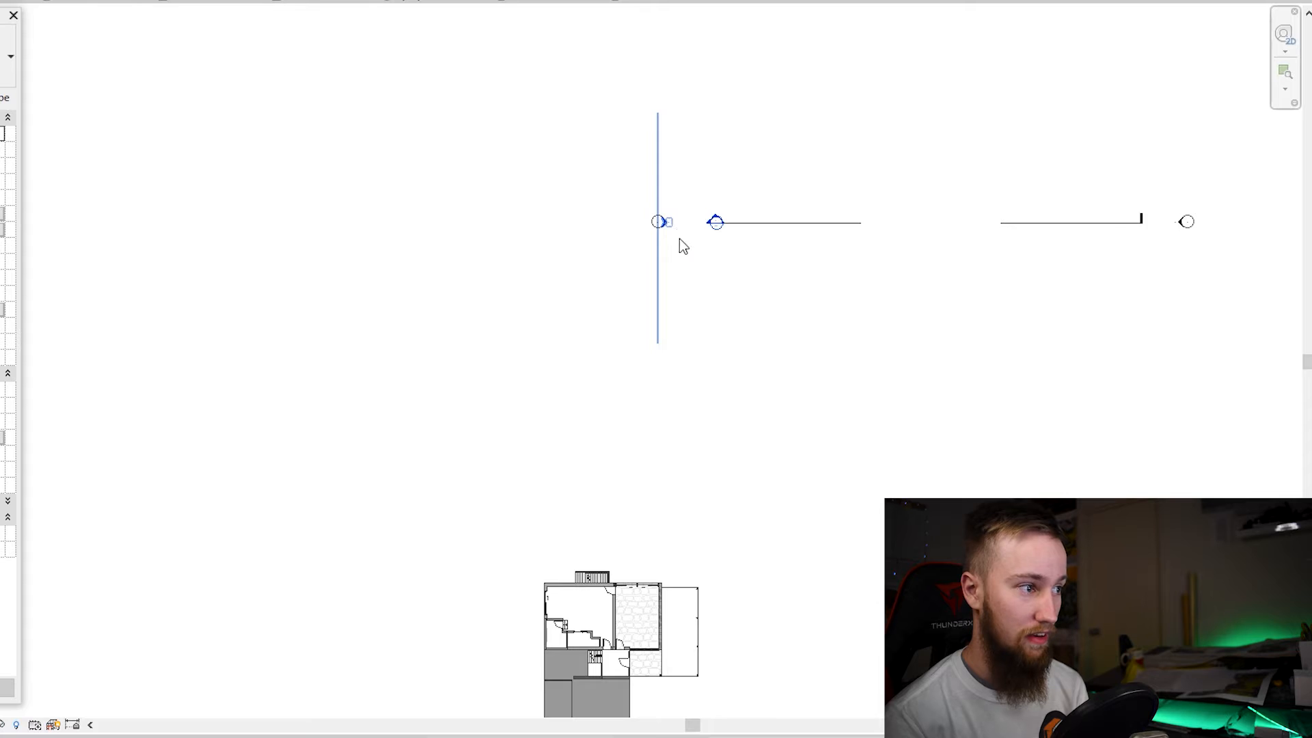
scroll(673, 235, "down", 2)
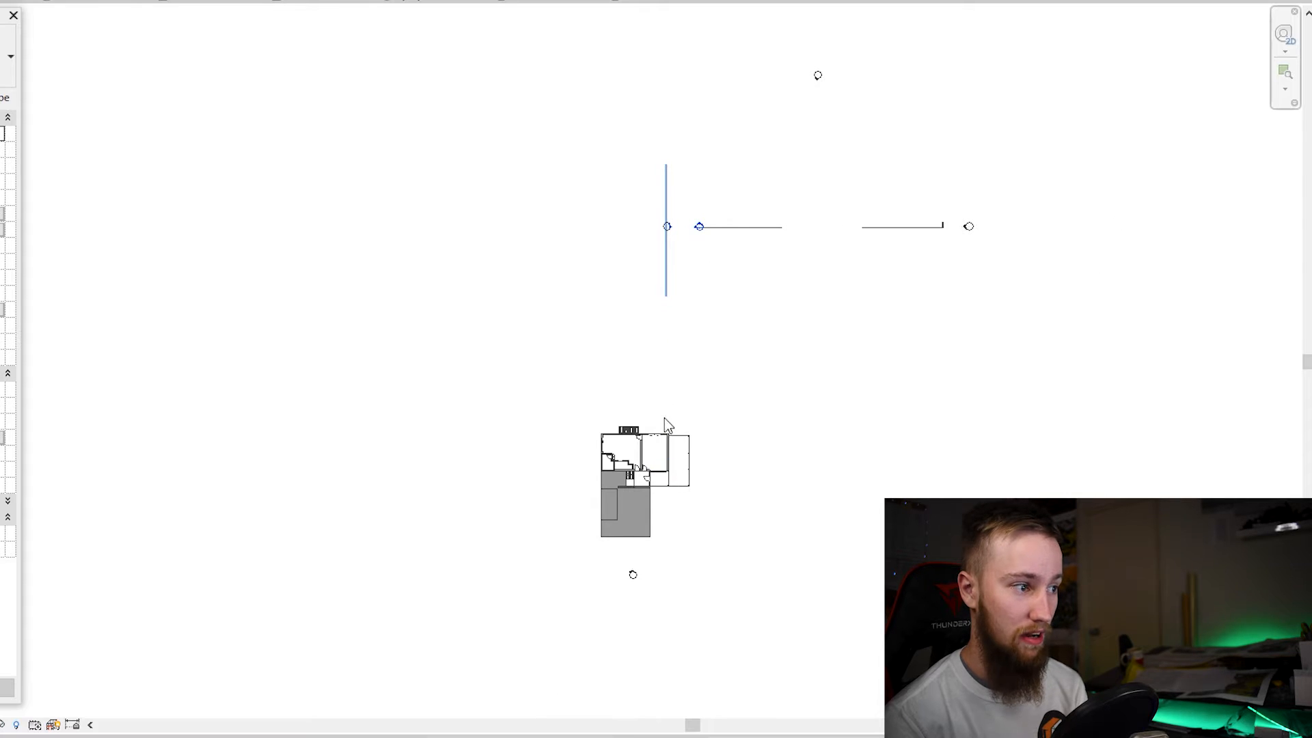
left_click_drag(673, 287, 553, 531)
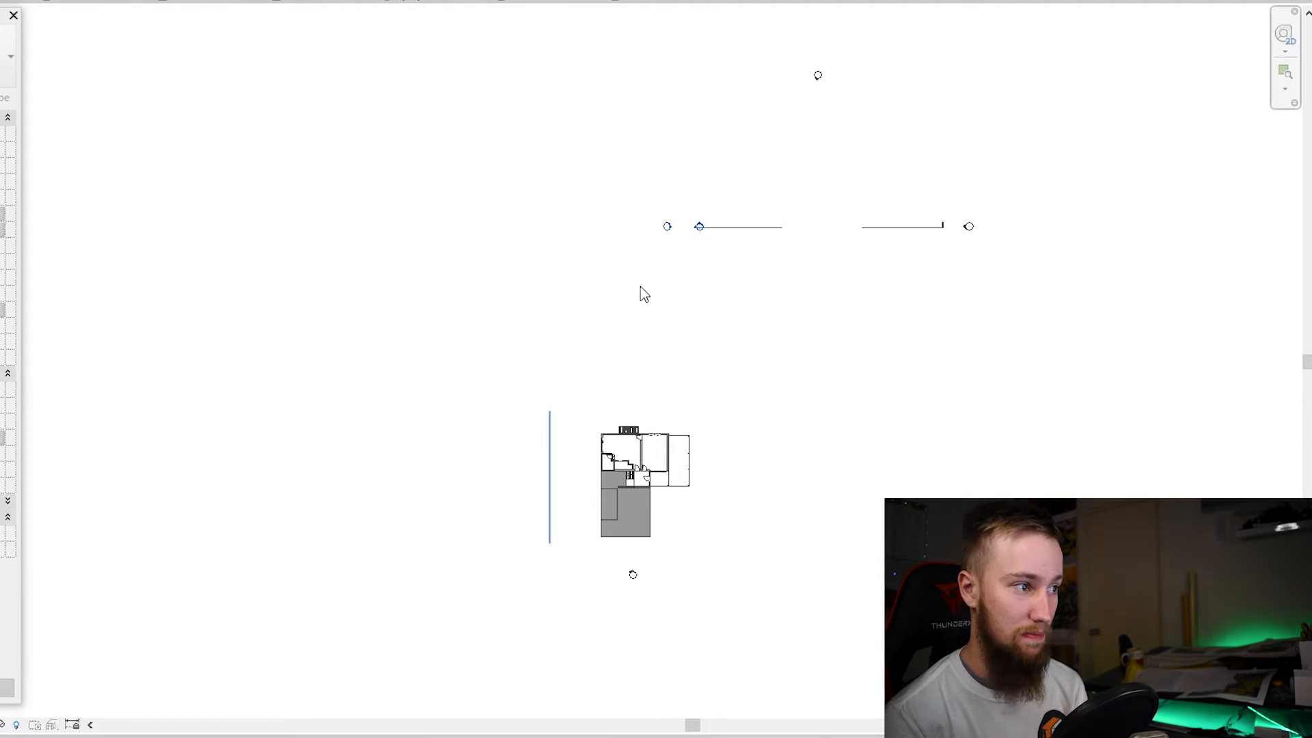
- Move the West elevation marker to the house's west side and shift its view line into the gap between marker and building
left_click_drag(667, 231, 535, 490)
left_click(537, 485)
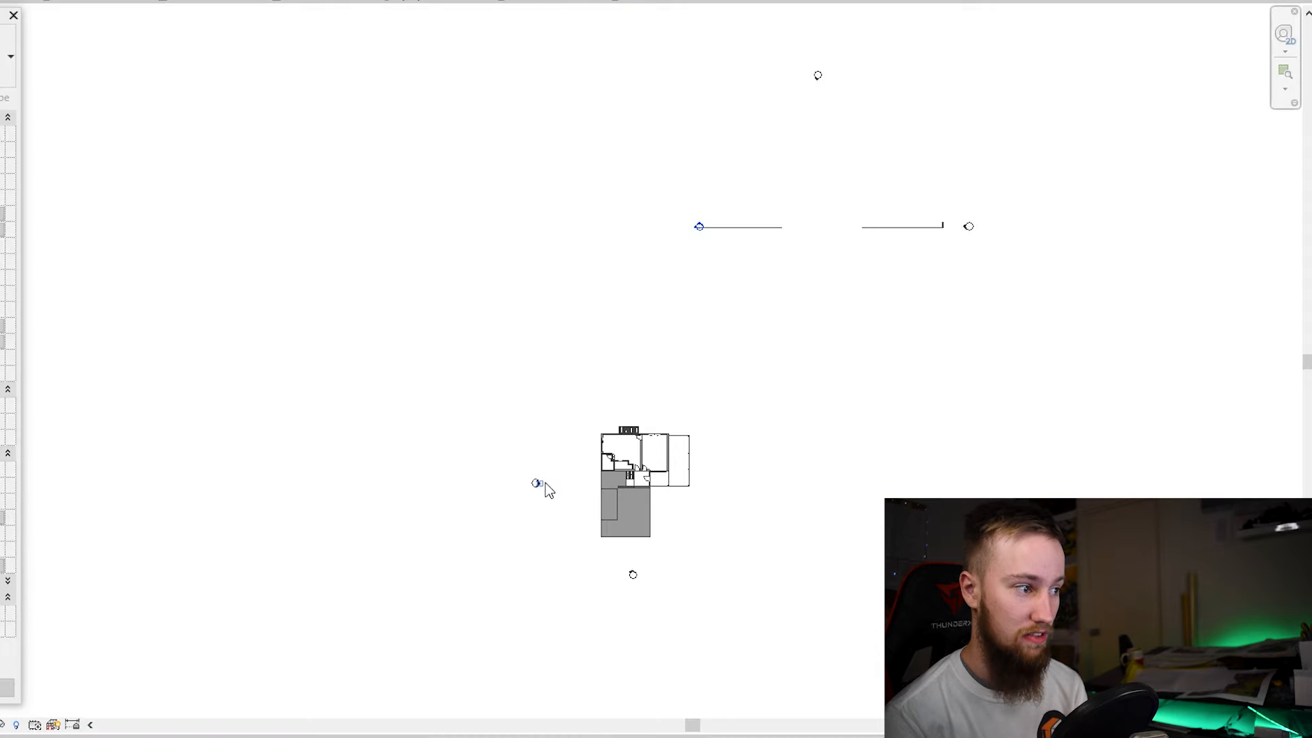
left_click_drag(556, 457, 575, 461)
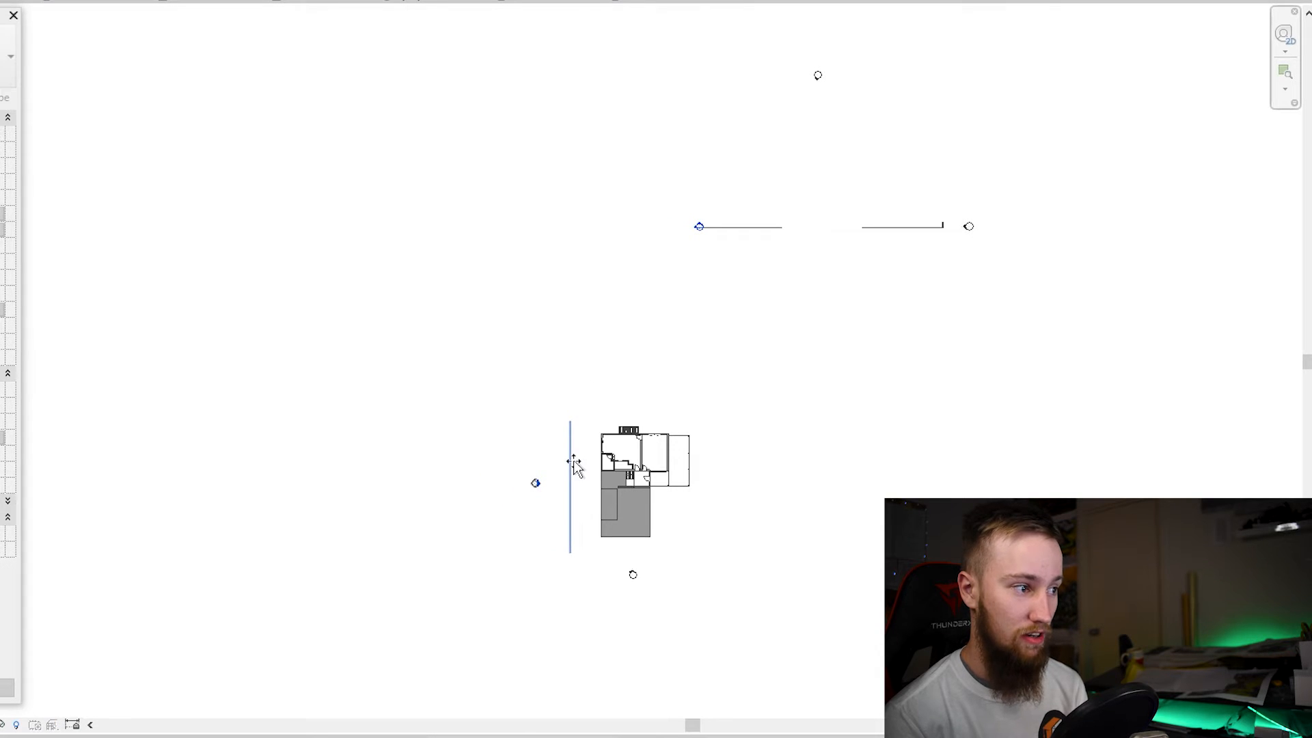
- Check the West elevation's view of the house, then shift its view line in plan slightly closer to the marker
left_click(651, 6)
scroll(841, 312, "down", 3)
scroll(537, 294, "down", 2)
scroll(693, 334, "up", 5)
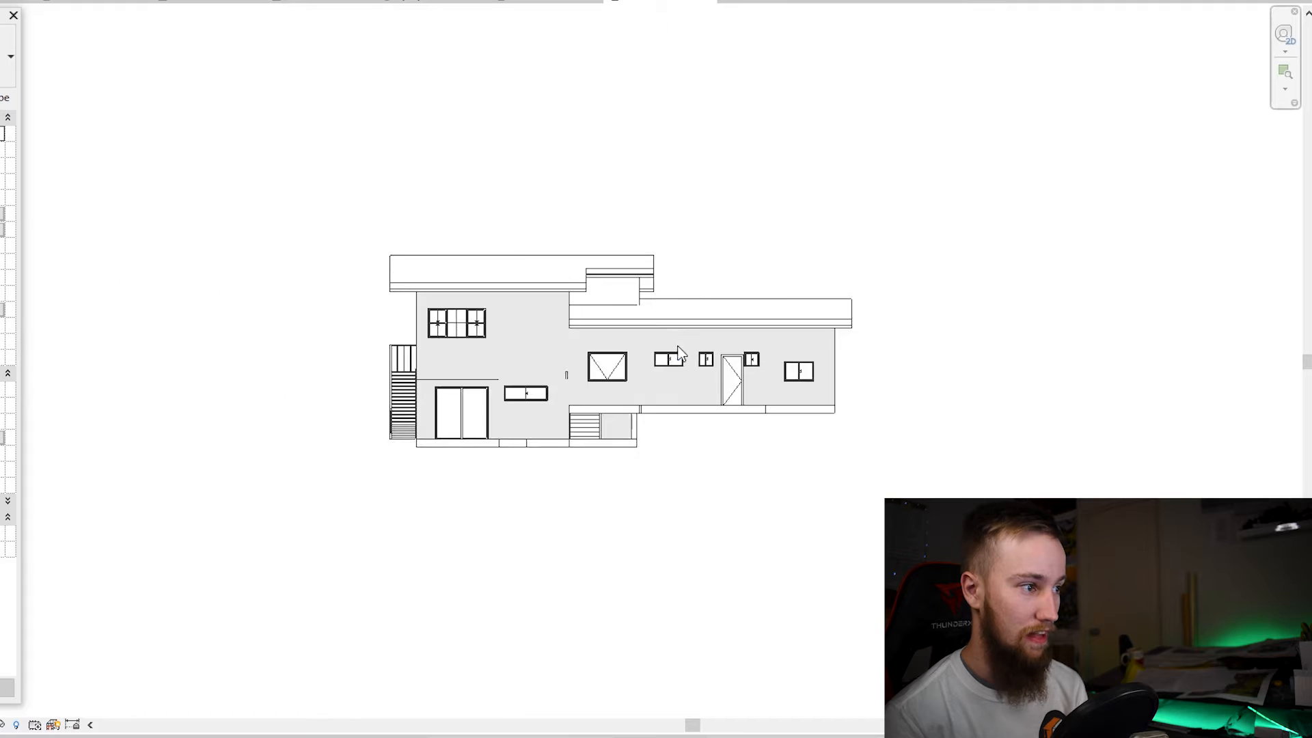
scroll(690, 378, "down", 2)
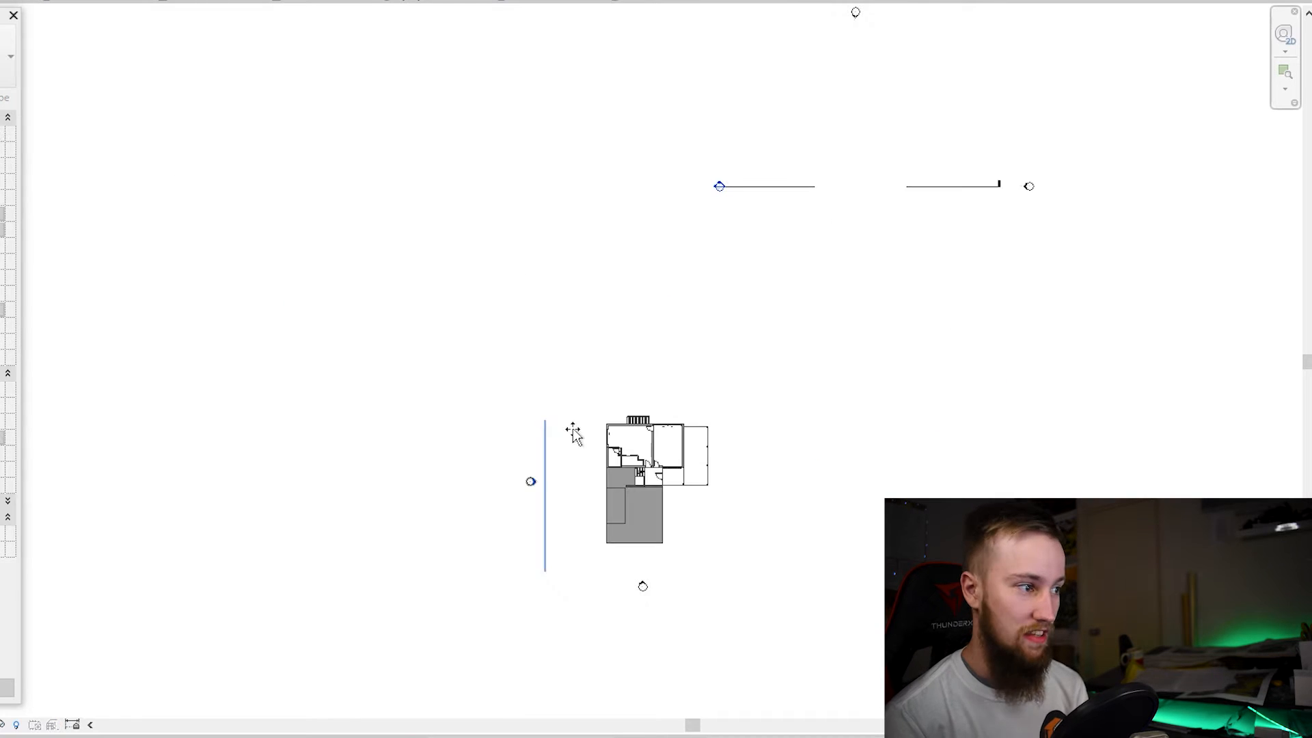
left_click_drag(571, 431, 557, 483)
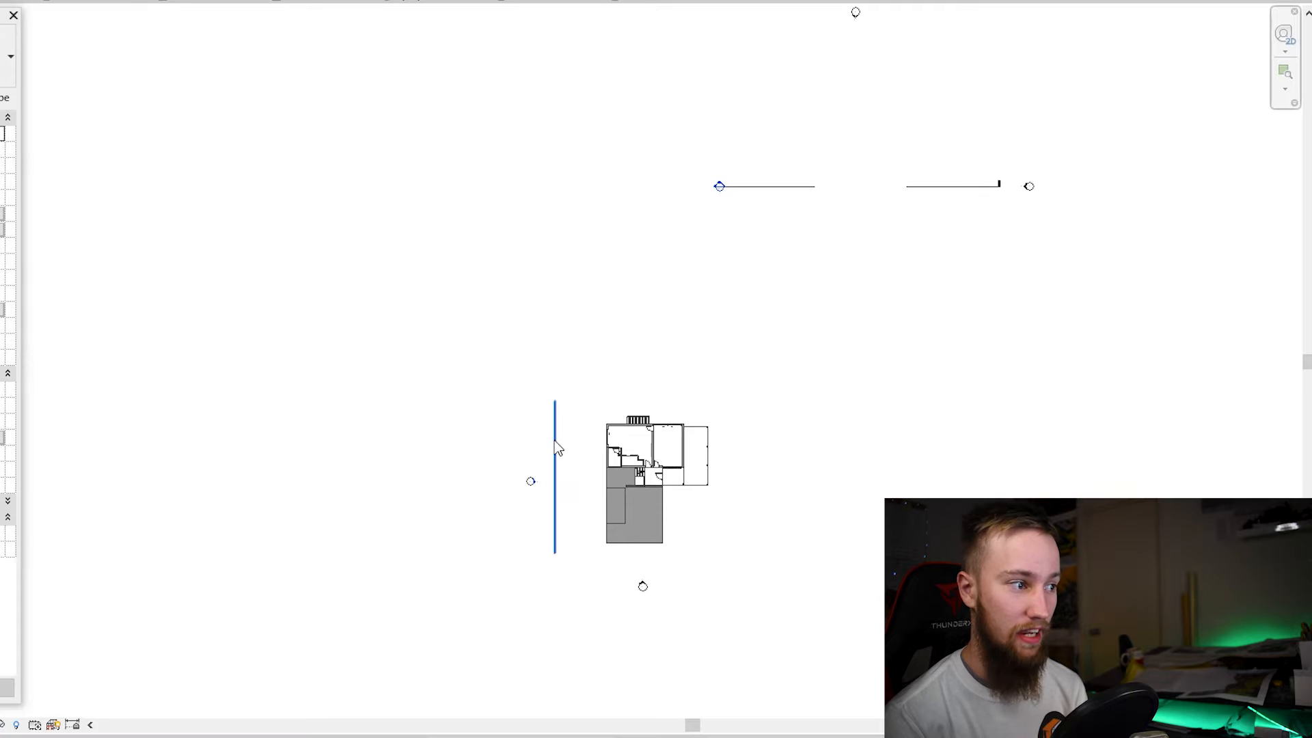
- Try the North elevation's view line east of the house, level with the building, and check the elevation it produces
middle_click_drag(863, 114, 814, 182)
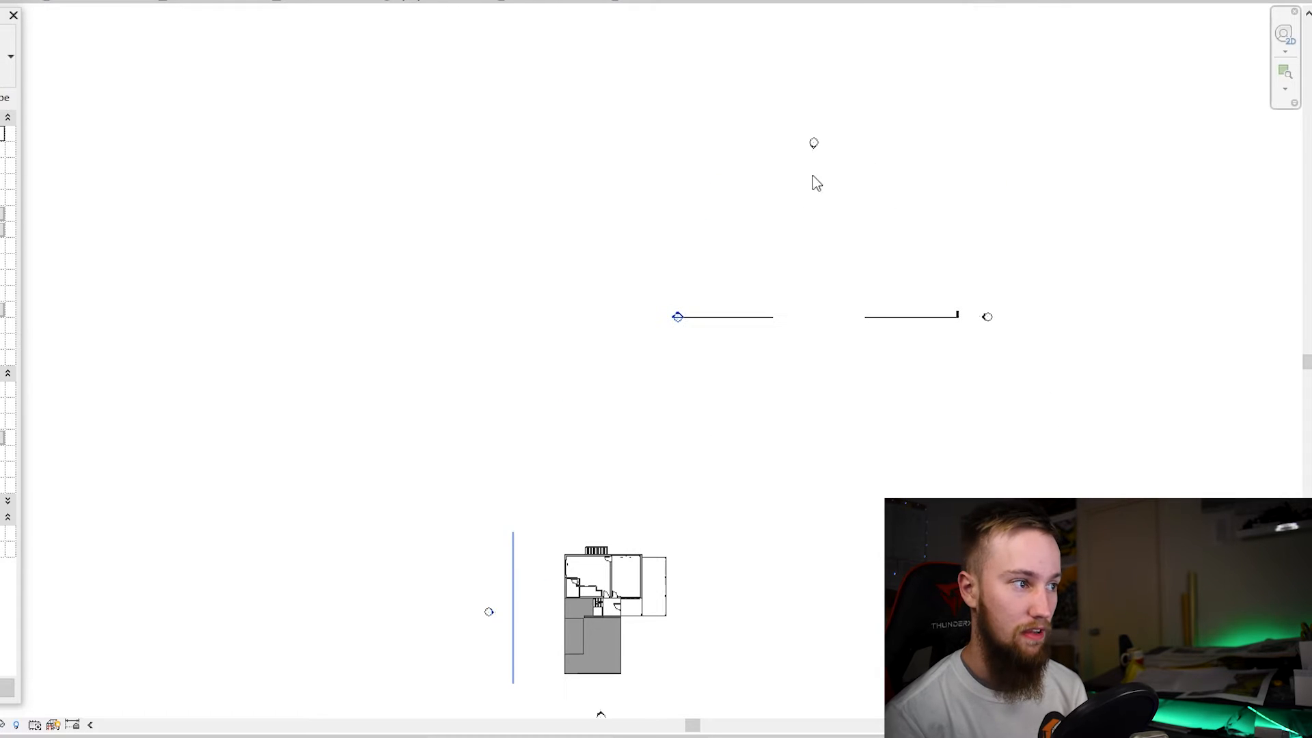
left_click(811, 144)
left_click(815, 155)
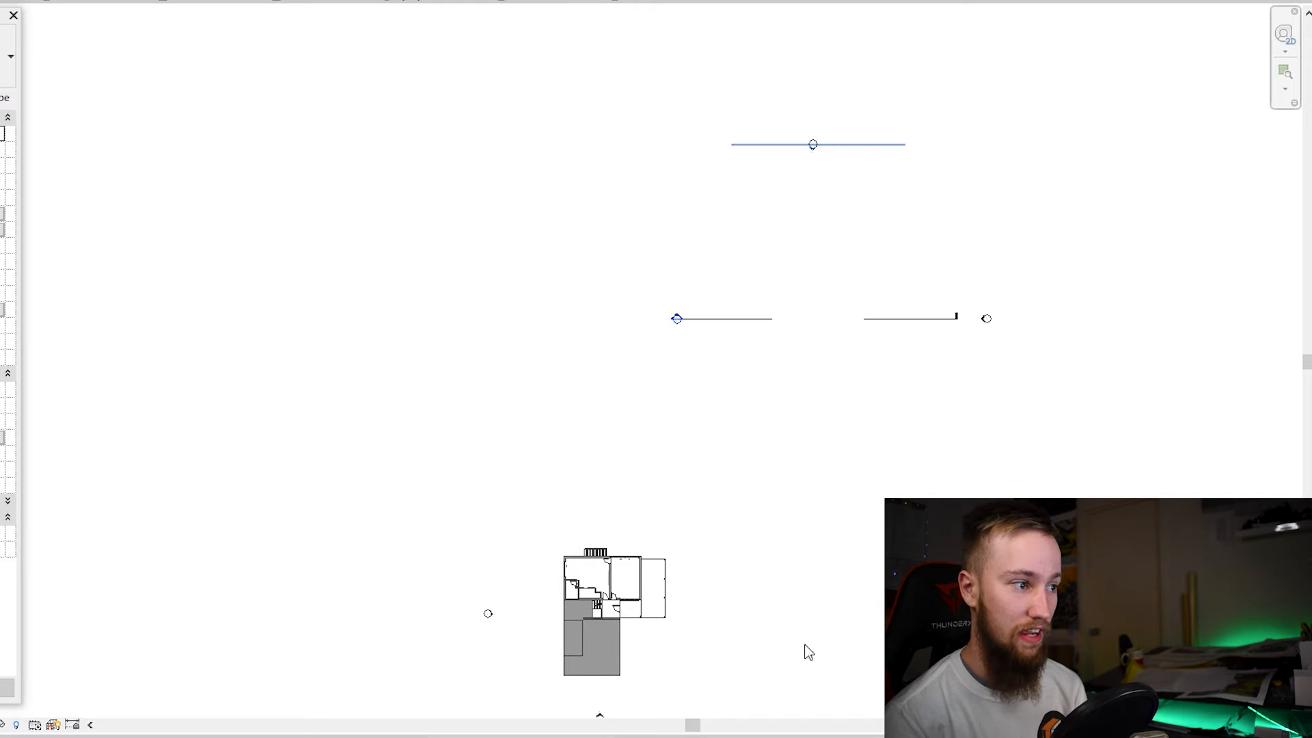
left_click_drag(783, 158, 774, 610)
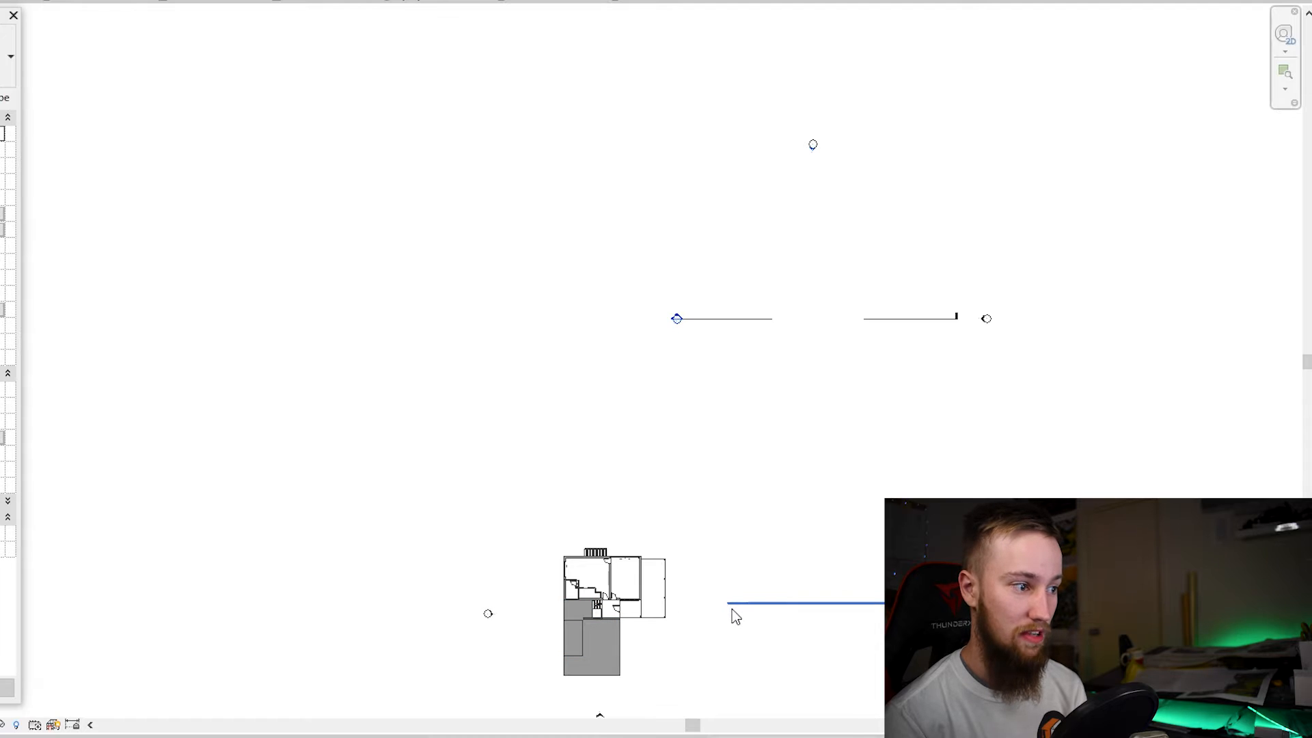
left_click(100, 5)
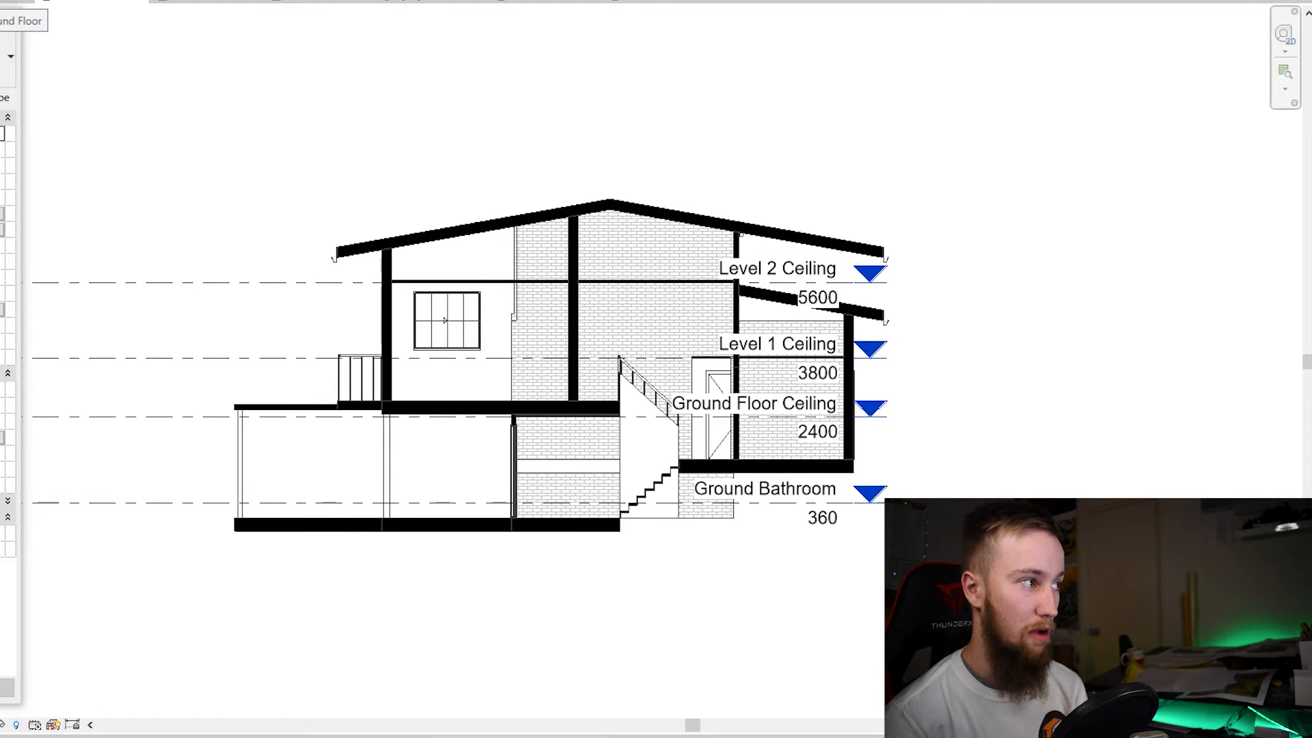
left_click(17, 3)
- Move the North elevation's view line to just above the house's external stairs in plan and check the North elevation
left_click_drag(783, 604, 595, 471)
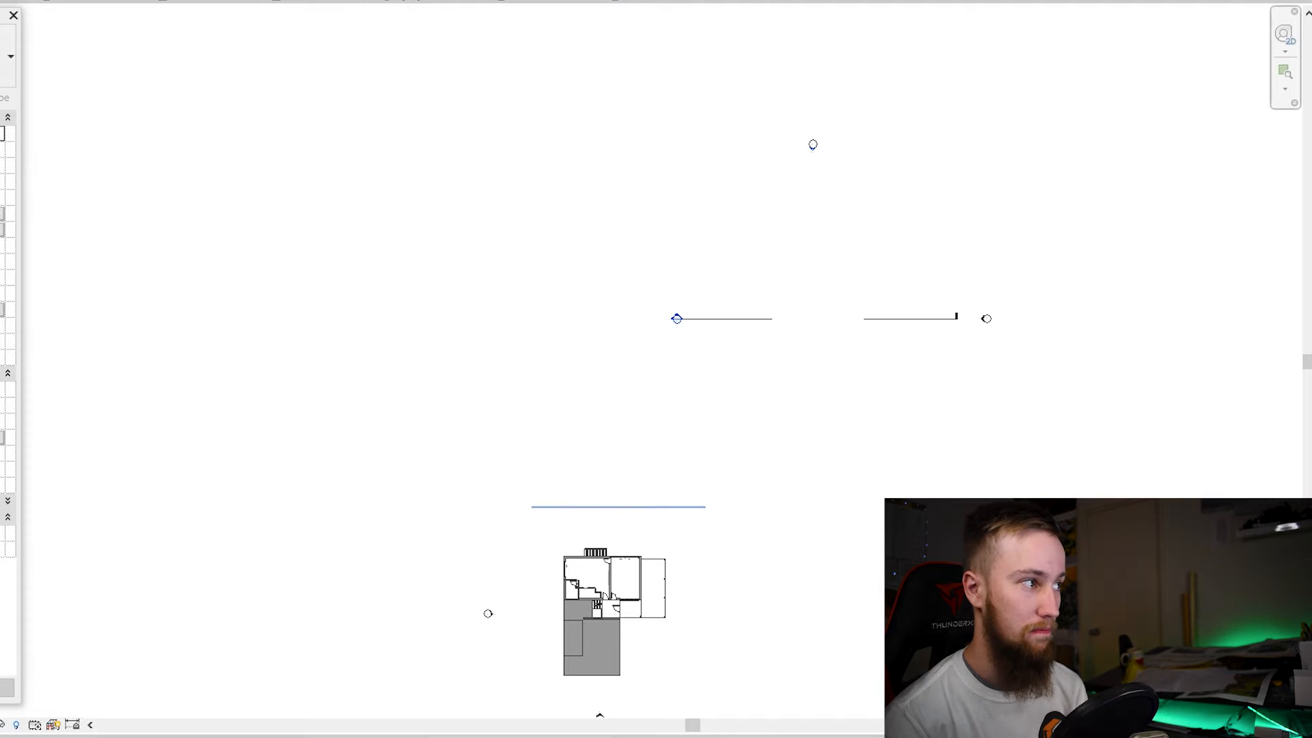
left_click(84, 4)
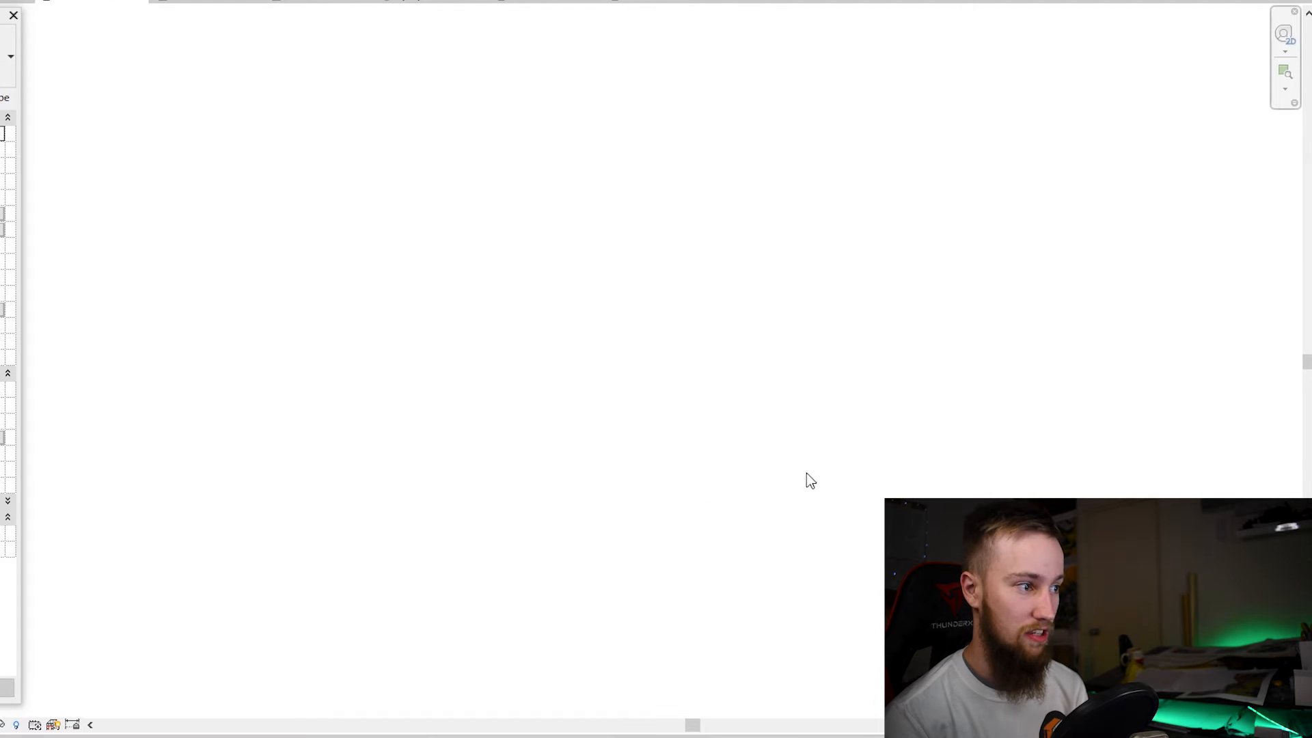
scroll(731, 416, "down", 4)
middle_click_drag(337, 410, 574, 437)
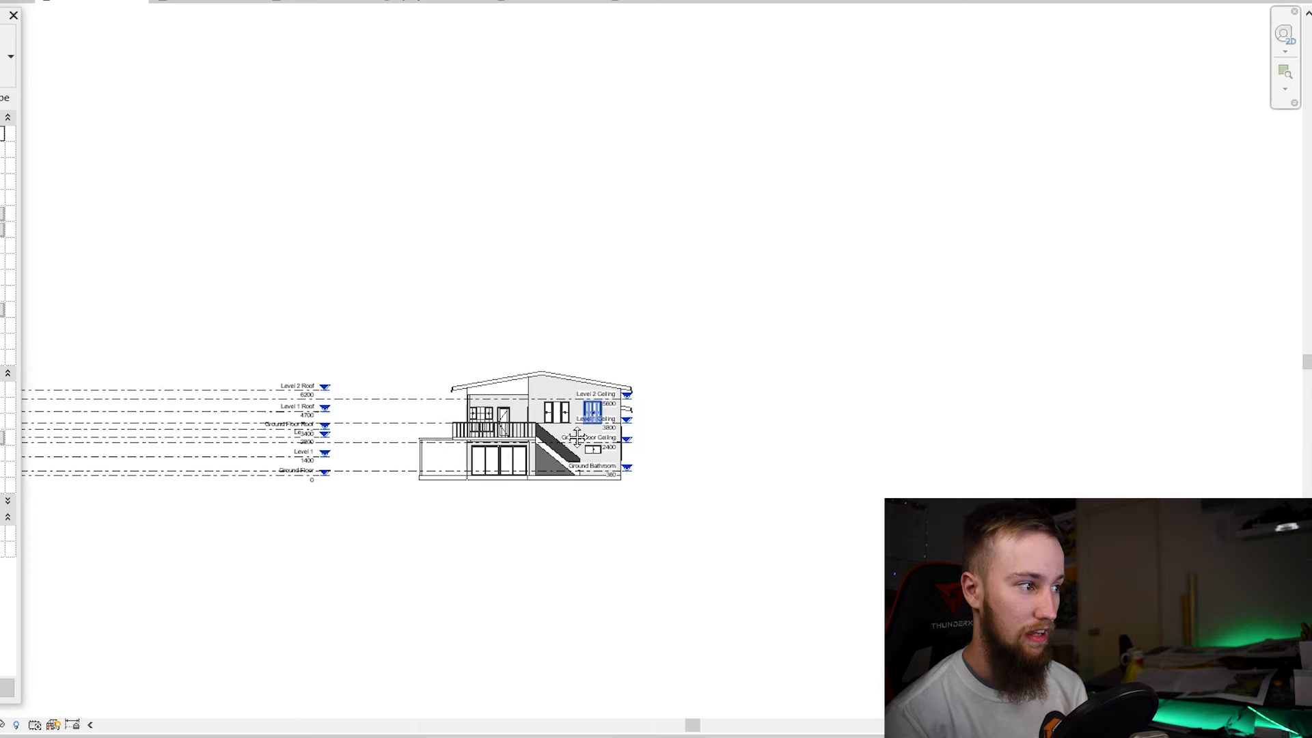
scroll(520, 437, "up", 3)
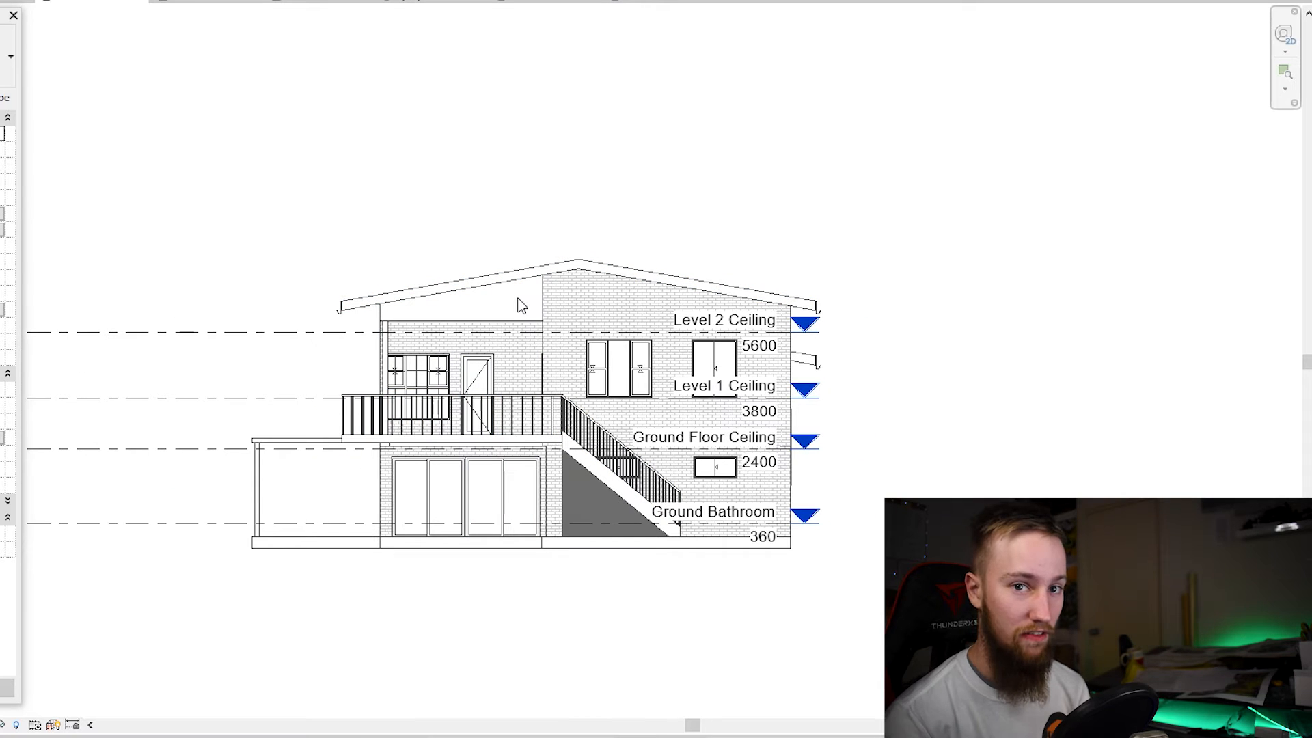
- Nudge the North elevation's view line slightly closer to the house's upper wall in the Ground Floor plan
key("ctrl+Tab")
mouse_move(647, 370)
left_mouse_down()
mouse_move(632, 451)
mouse_move(627, 360)
mouse_move(632, 379)
left_mouse_up()
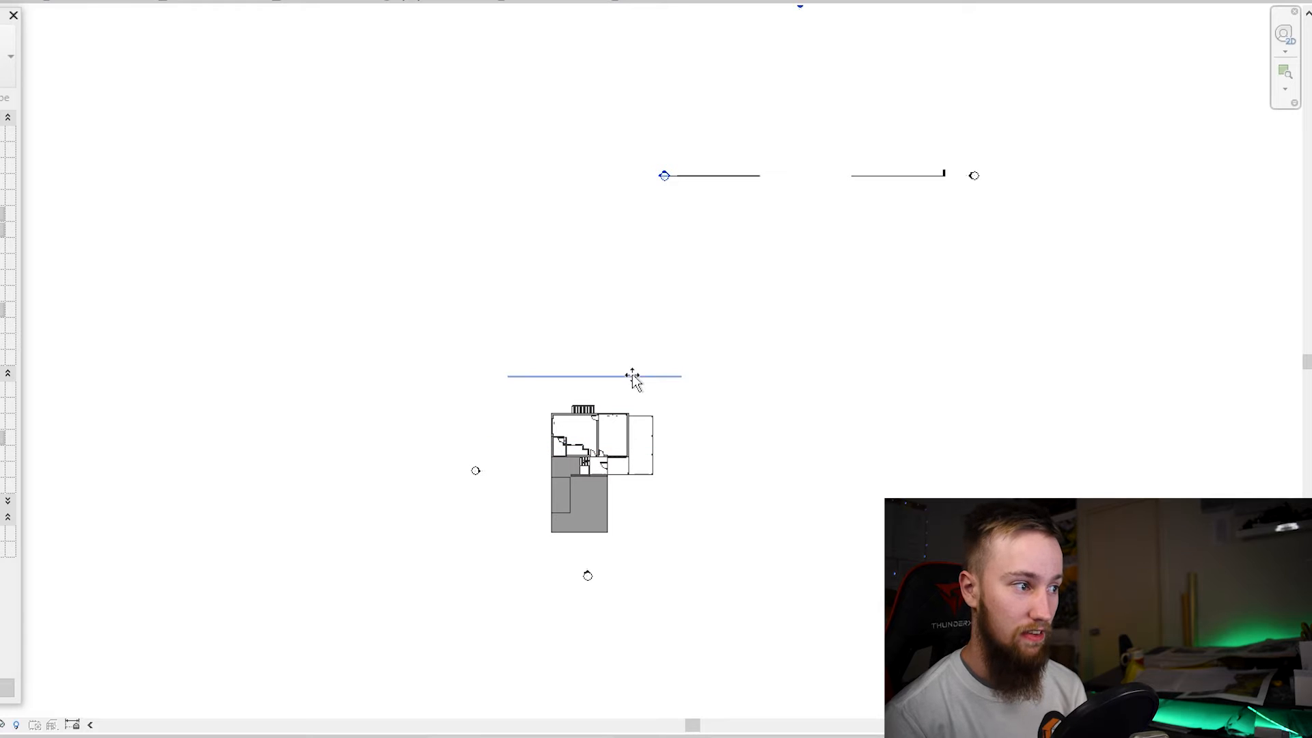
left_click(674, 339)
- Draw a horizontal building section across the upper part of the house, from west of the building to beyond its east side
middle_click_drag(638, 323, 613, 382)
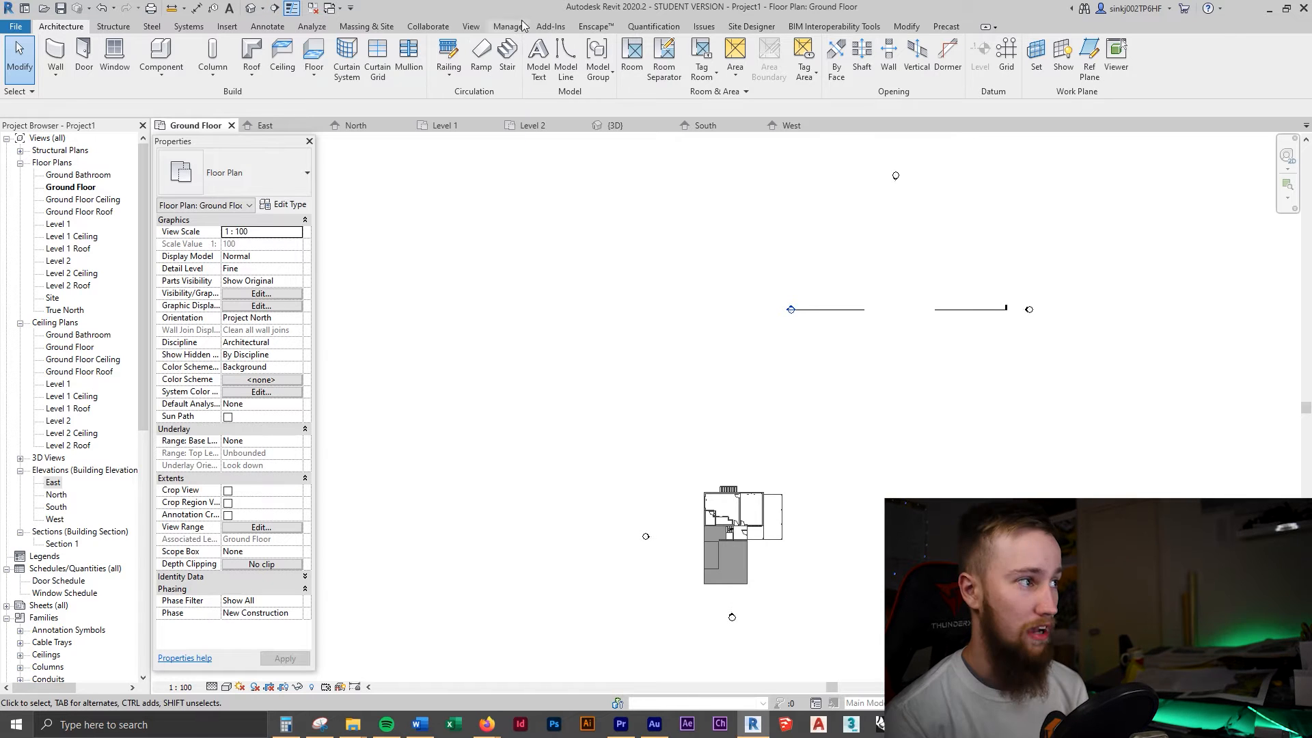
left_click(471, 27)
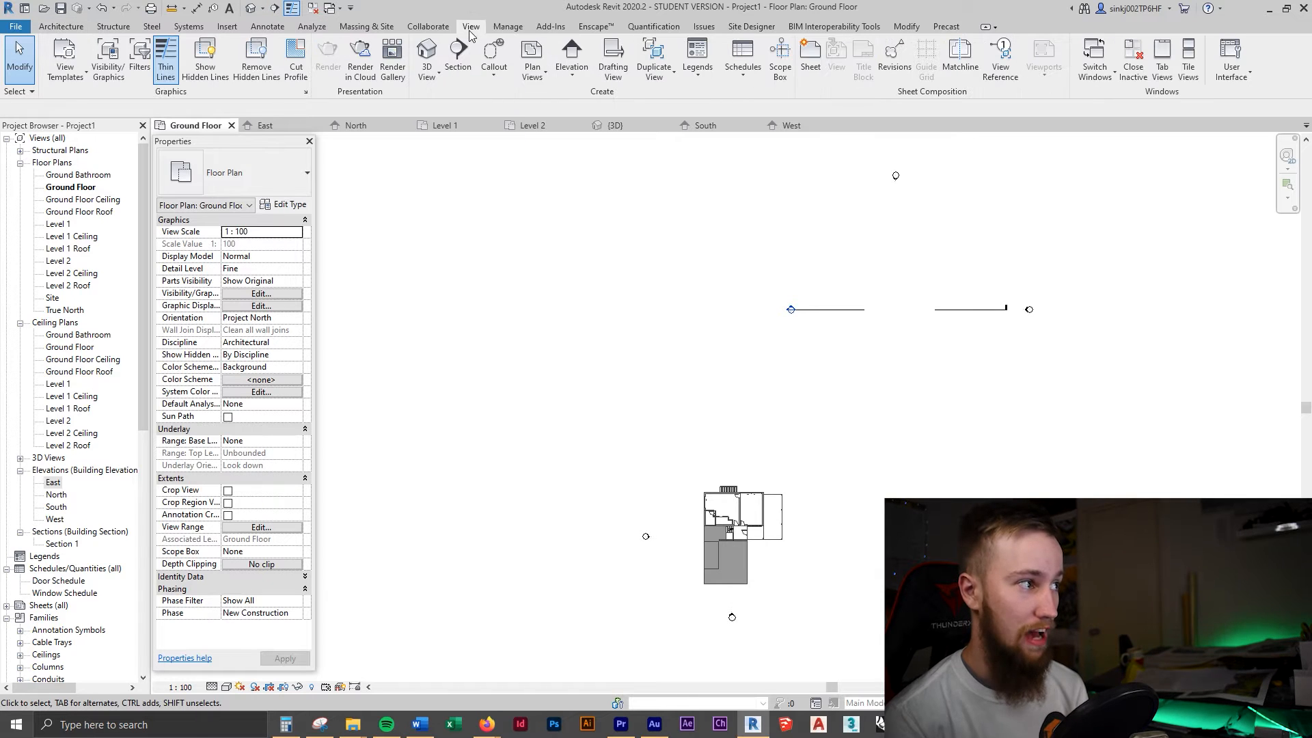
left_click(458, 68)
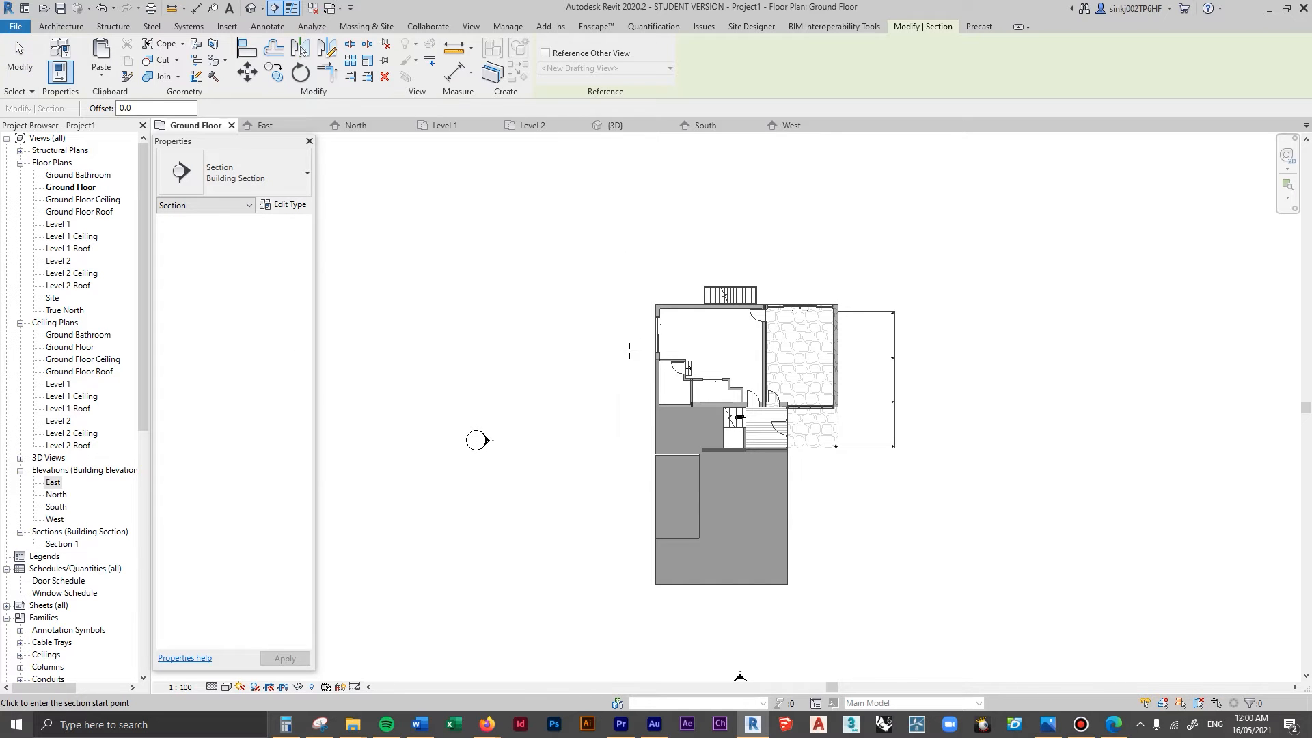
left_click(618, 346)
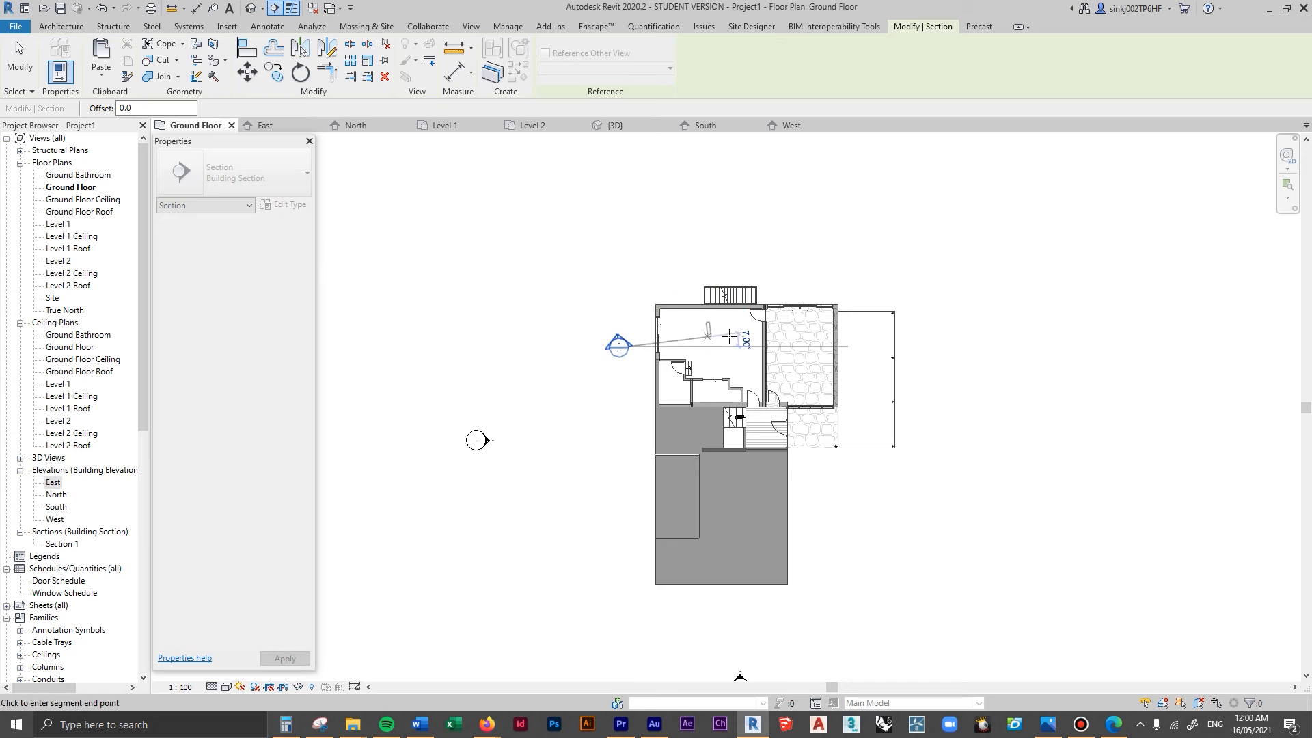
left_click(914, 345)
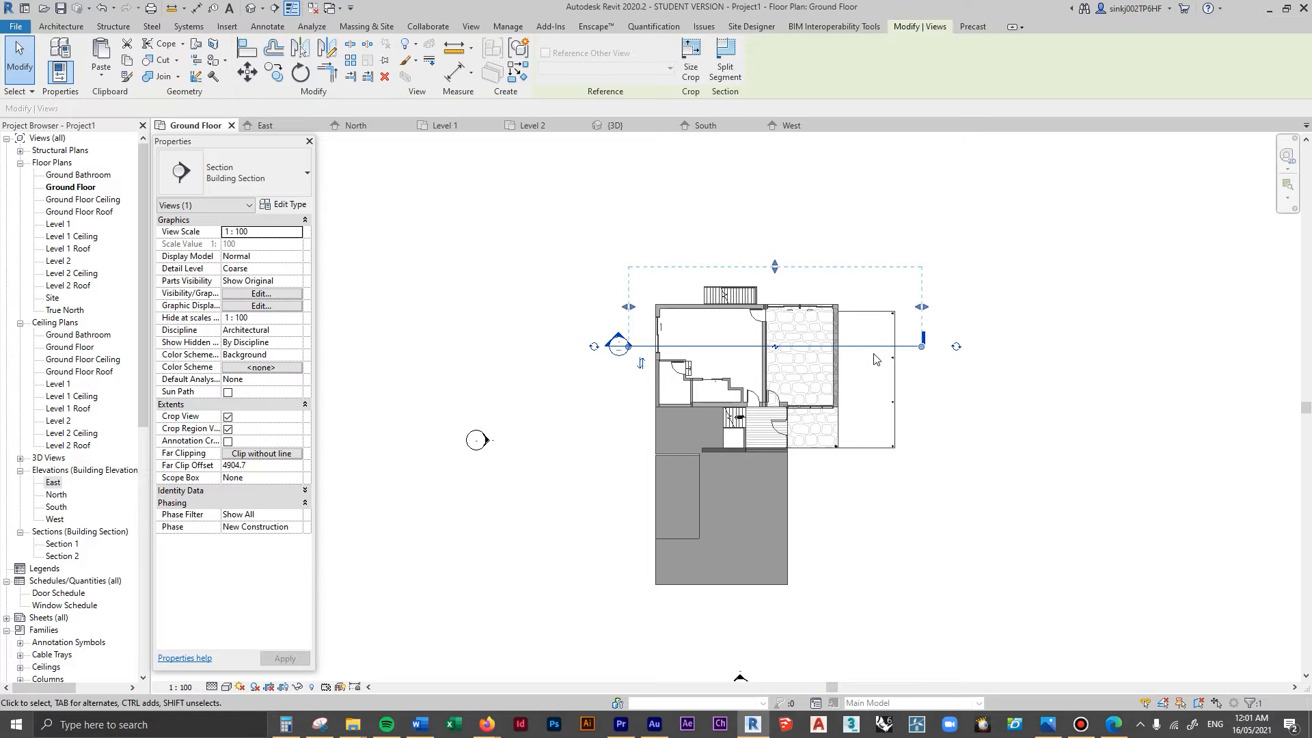
- Open the new section's view and examine the cut through the house
right_click(731, 344)
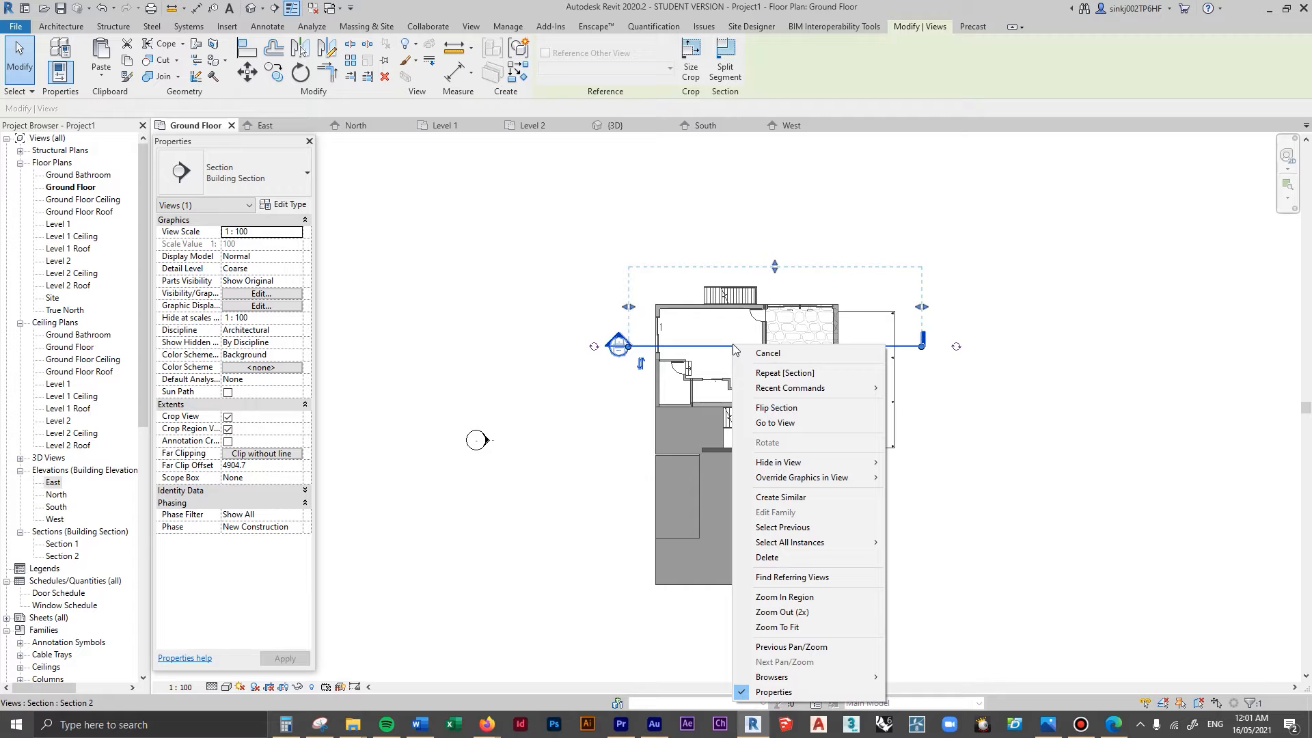
left_click(768, 427)
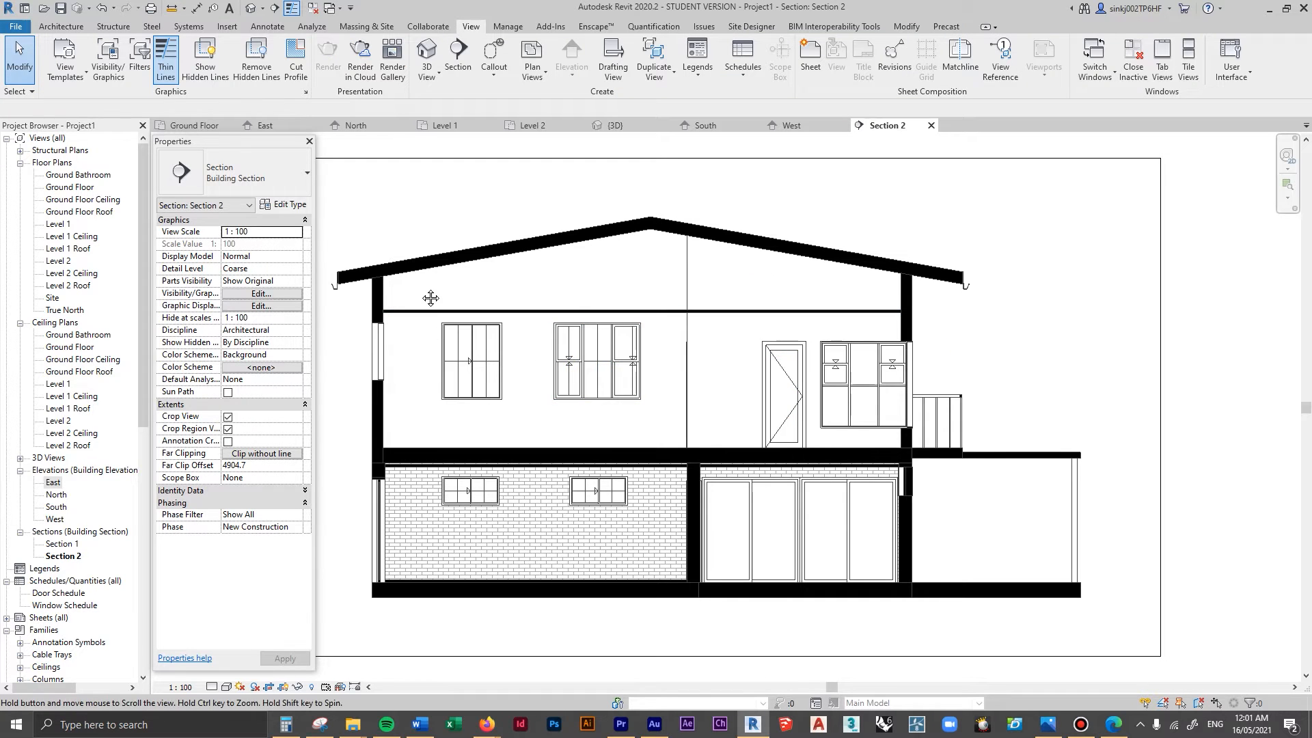
middle_click_drag(431, 298, 545, 308)
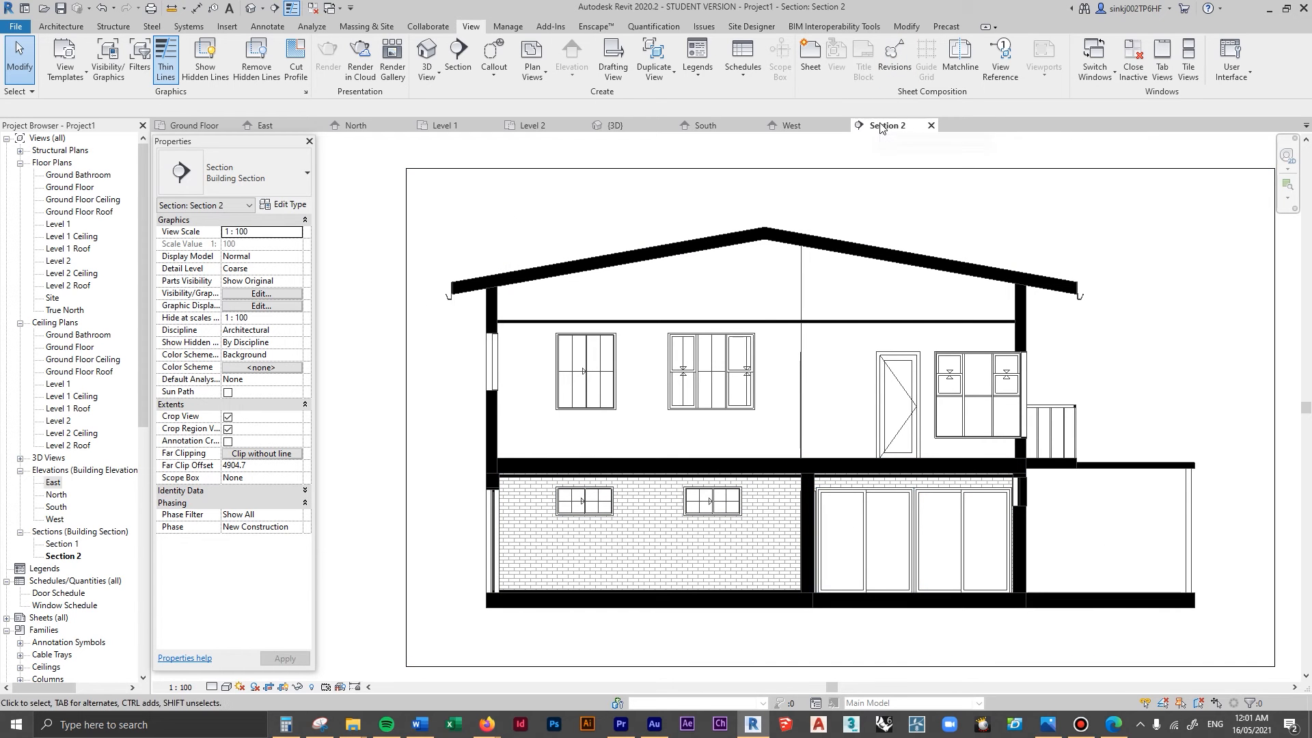
- Move the section line down in the Ground Floor plan to cut through the internal stairs, and check the section view
key("ctrl+Tab")
left_click_drag(711, 346, 706, 434)
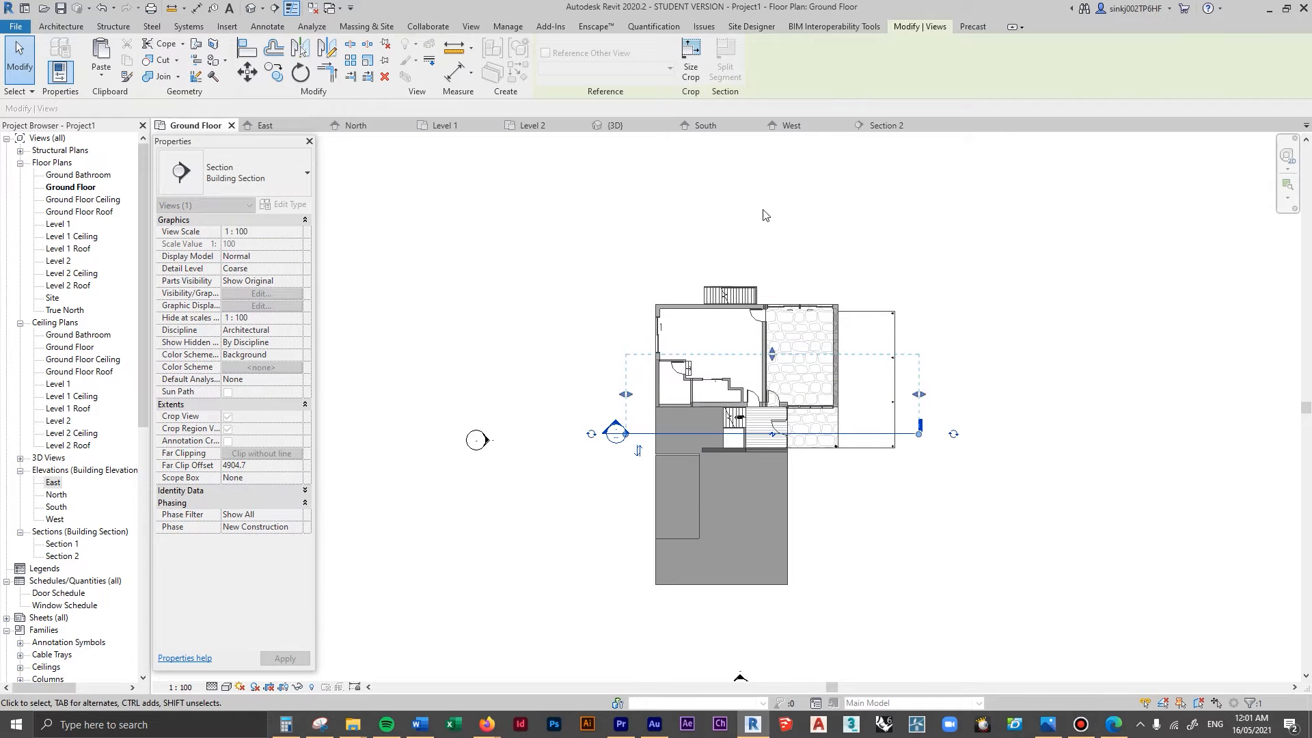
left_click(884, 125)
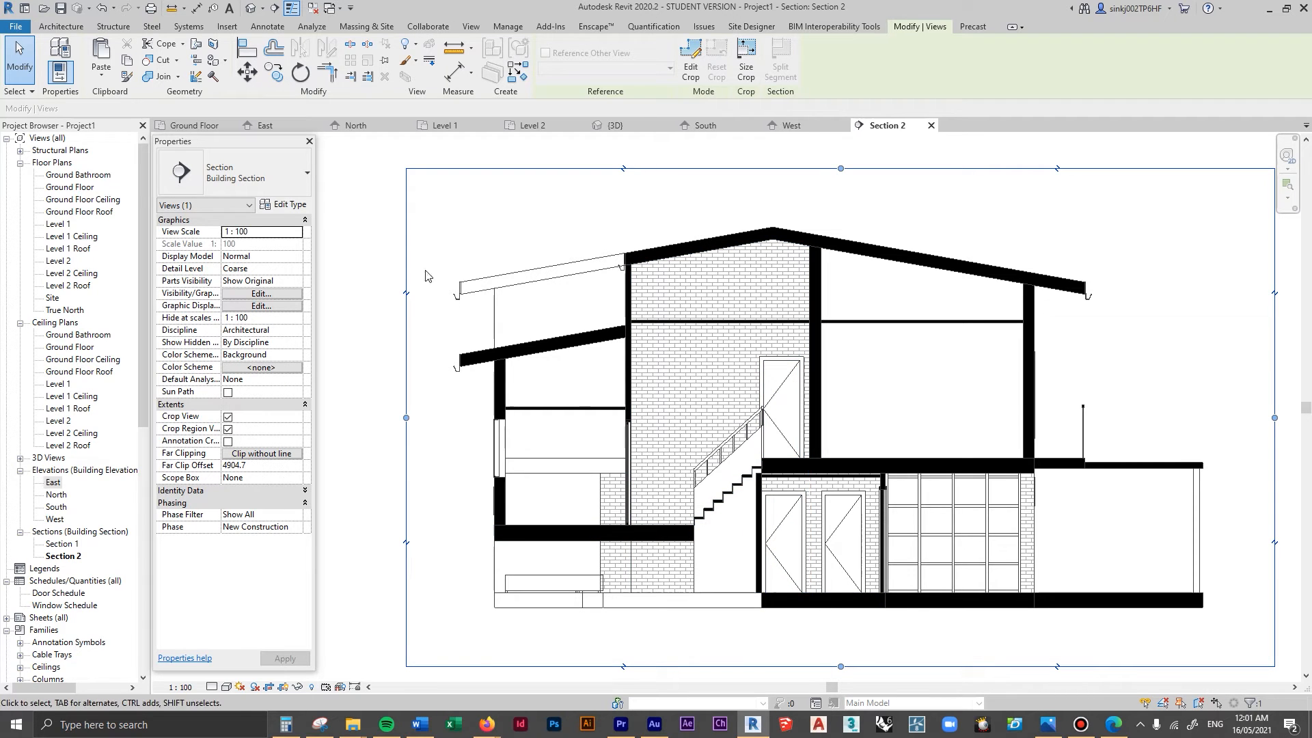
- Extend the section's view depth past the external stairs, to a far clip offset of about 10460, and recheck the section view
key("ctrl+Tab")
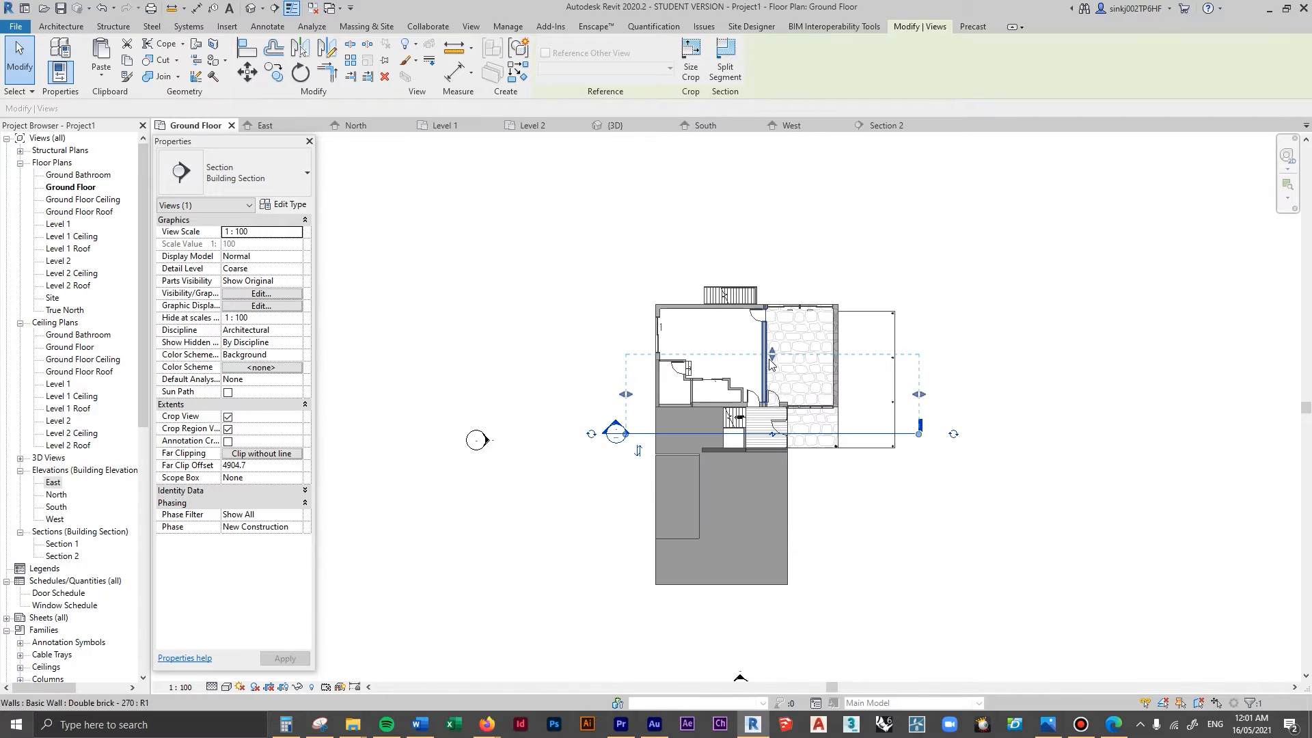
left_click(881, 126)
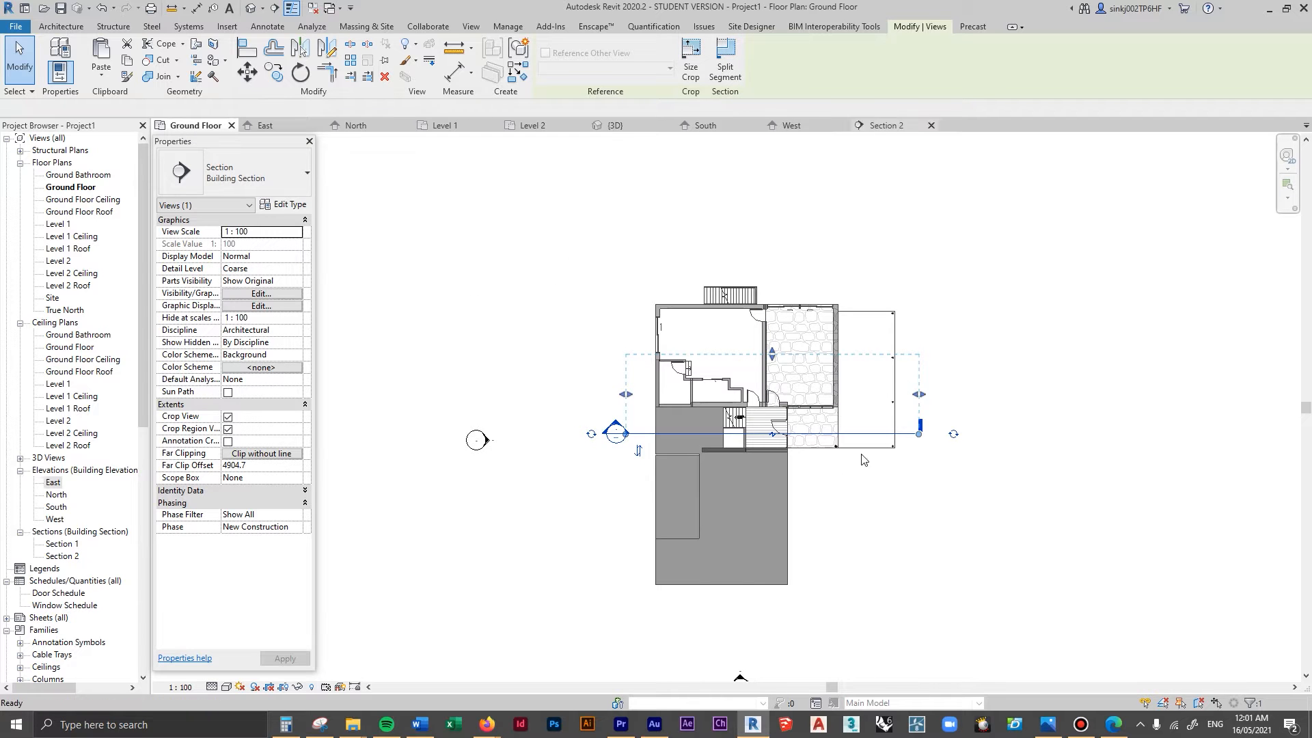
left_click(195, 126)
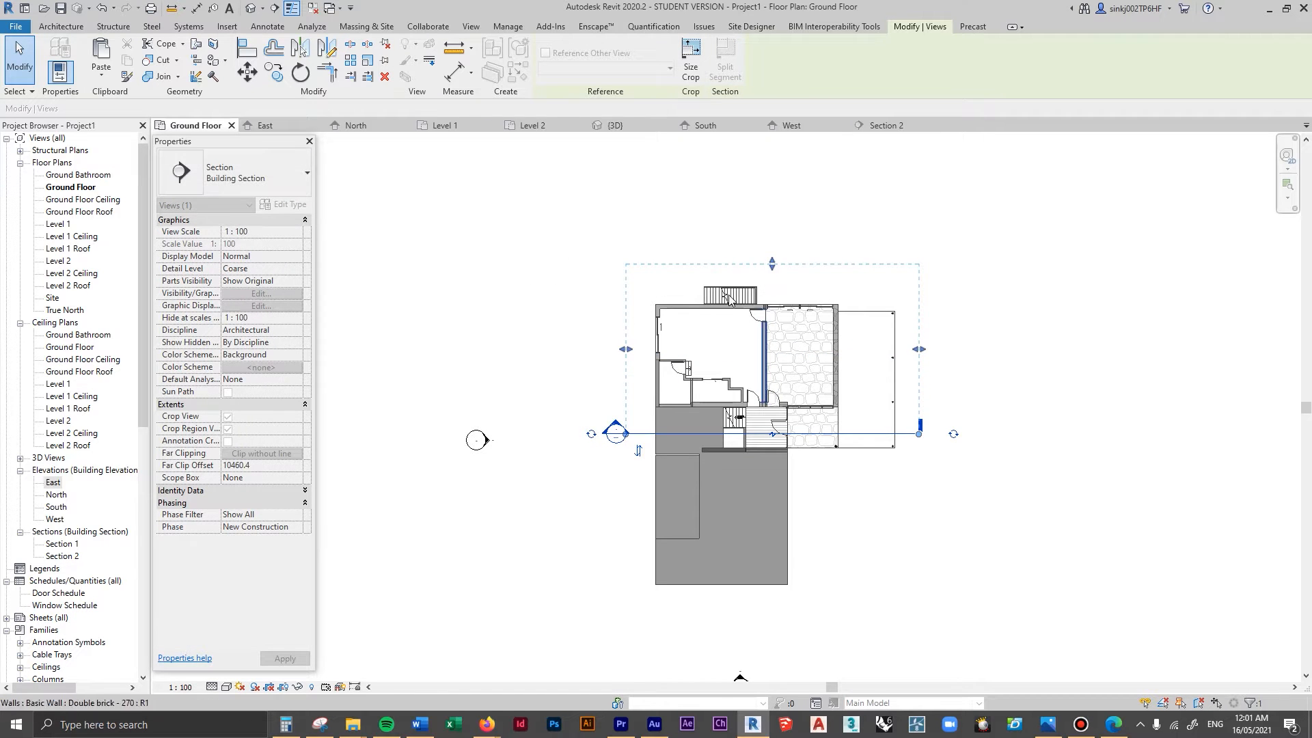
left_click(895, 126)
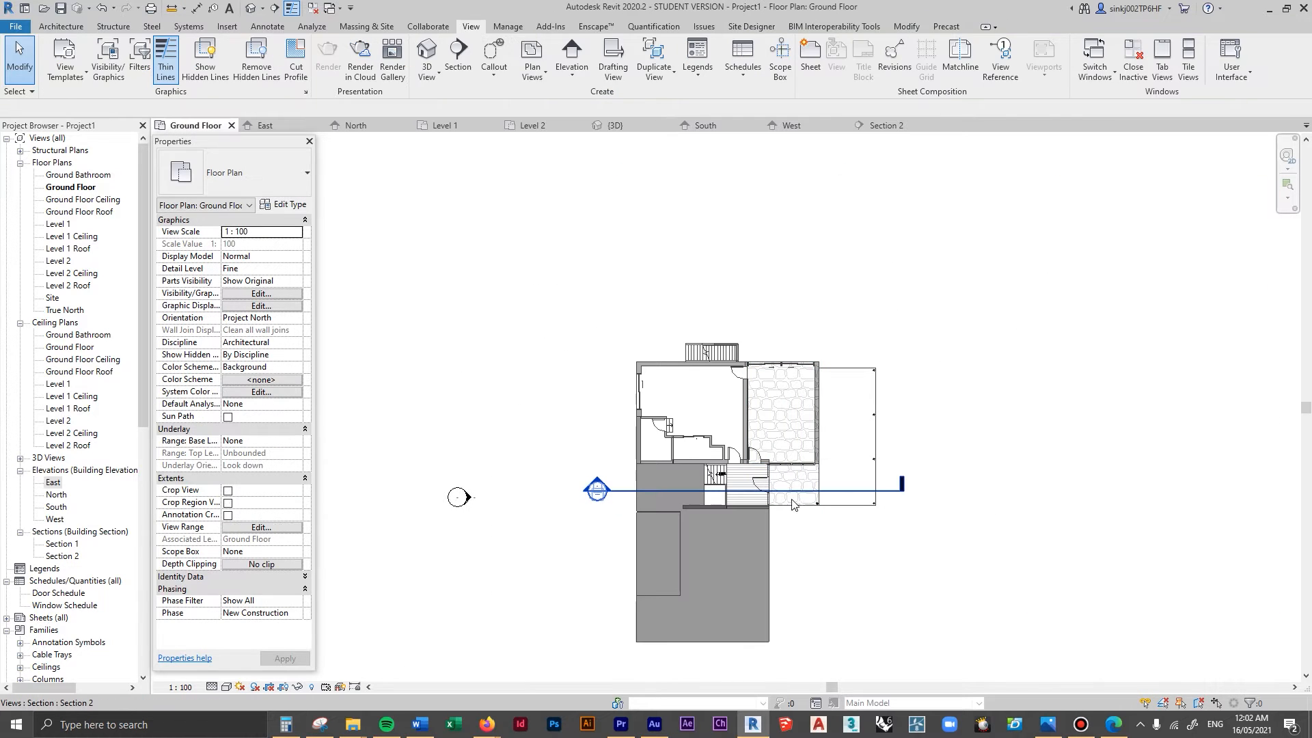
- Break the section line across the house so only short end segments remain outside the building on each side
left_click(792, 503)
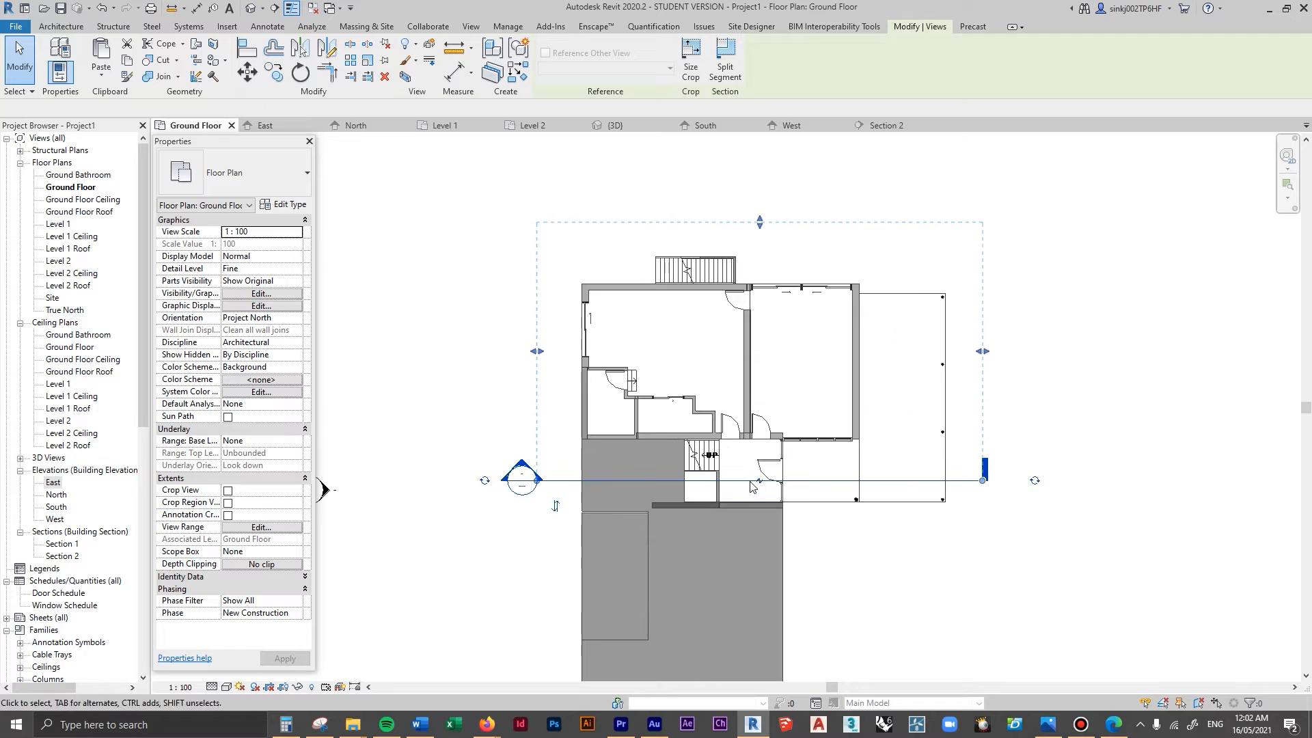
scroll(744, 515, "up", 2)
left_click_drag(687, 485, 551, 481)
left_click_drag(835, 482, 962, 488)
left_click(984, 553)
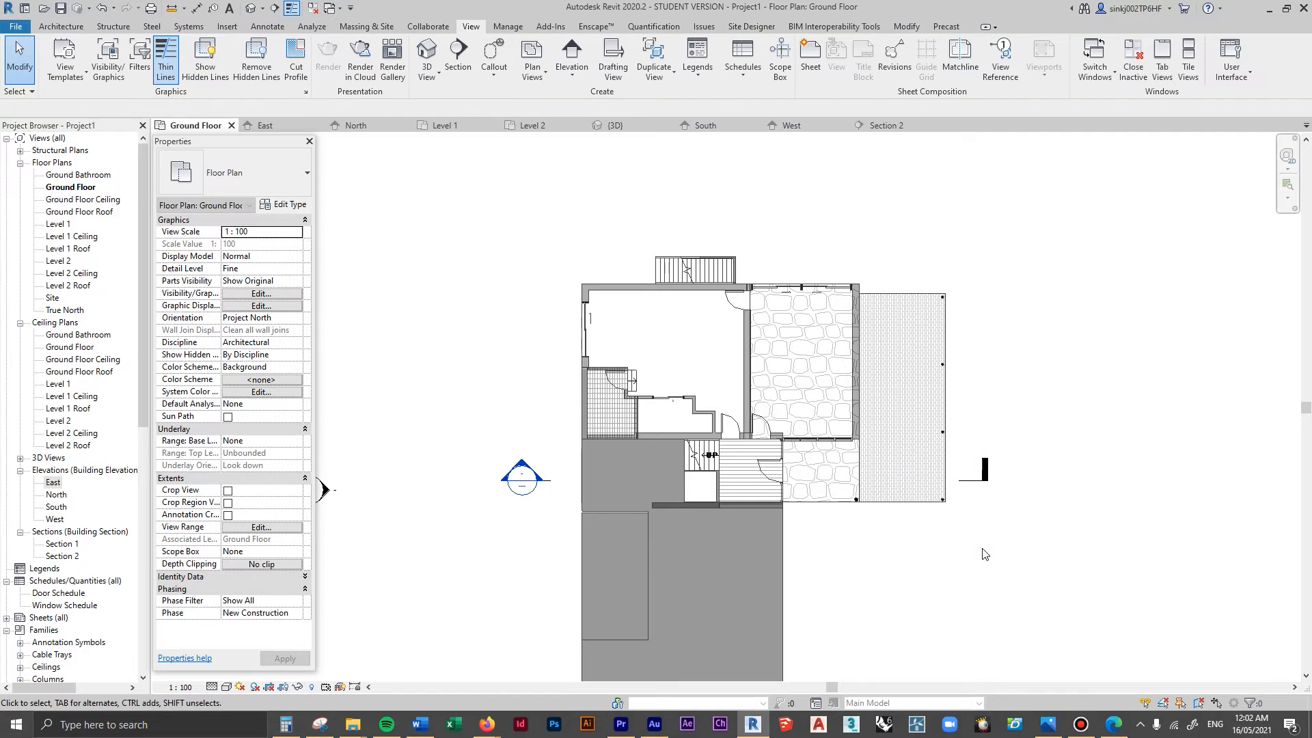
scroll(954, 451, "down", 3)
middle_click_drag(934, 425, 858, 662)
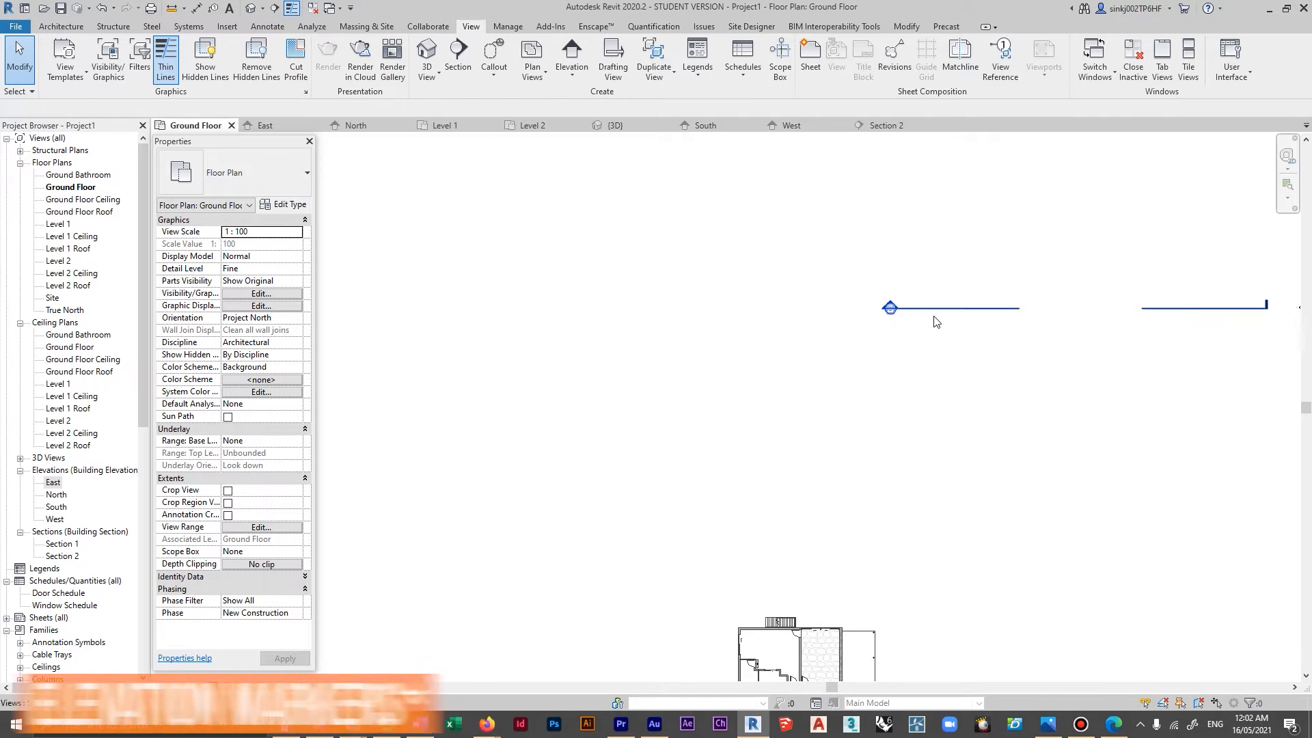
- Move the north and east elevation markers in the Ground Floor plan so they sit close around the house
scroll(936, 323, "down", 2)
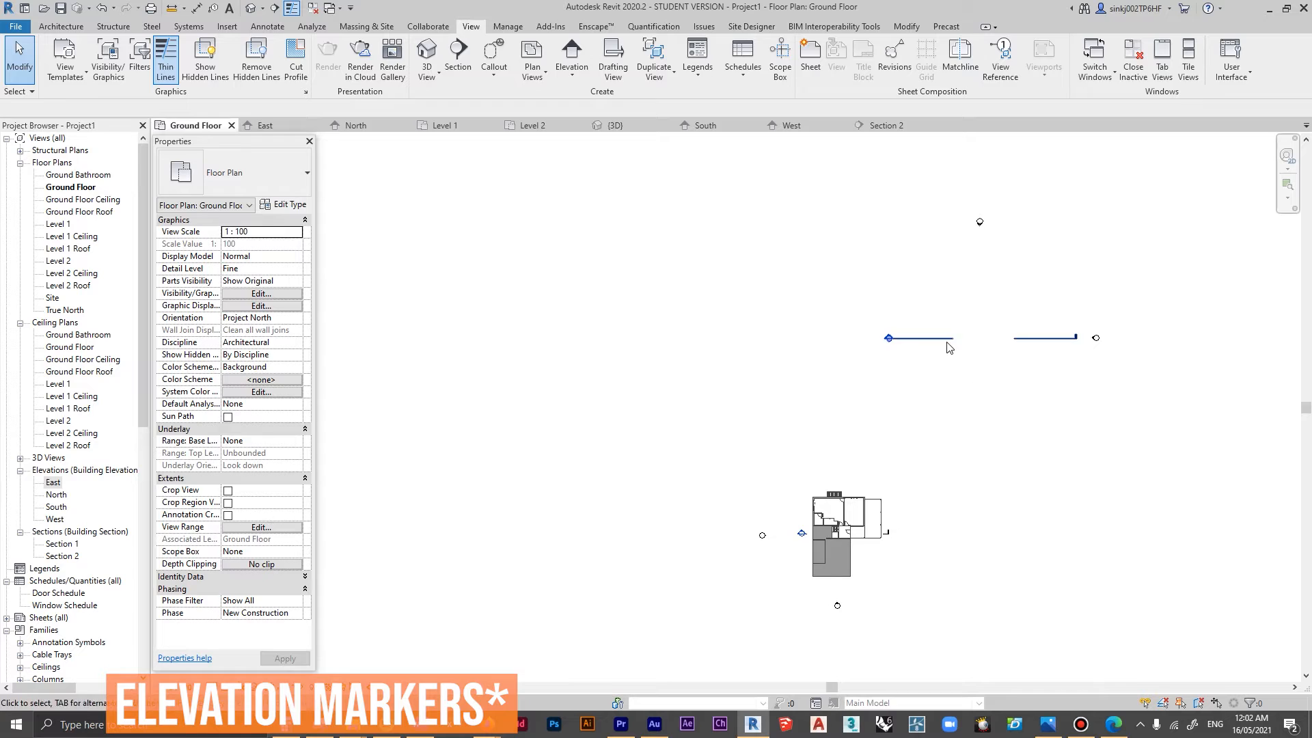
left_click(977, 221)
left_click(1024, 186)
left_click_drag(979, 220, 842, 464)
mouse_move(1098, 347)
left_mouse_down()
mouse_move(1052, 444)
mouse_move(933, 534)
left_mouse_up()
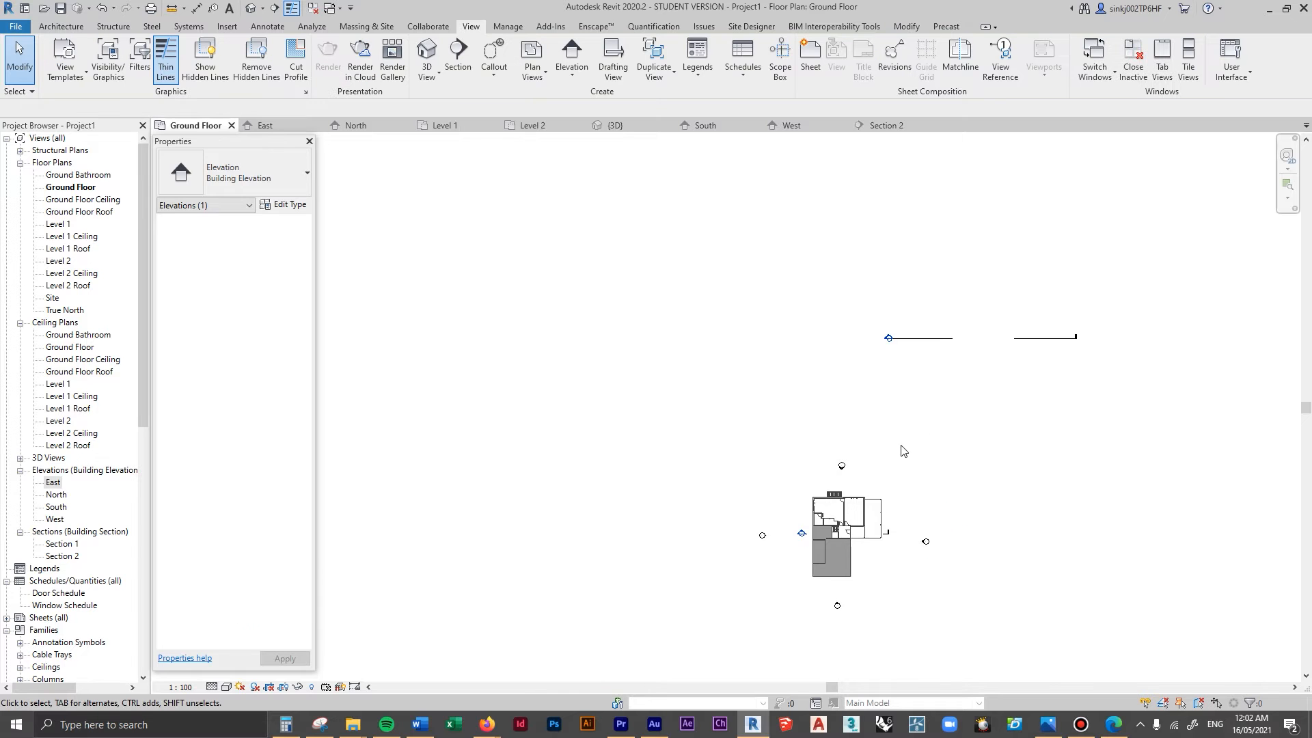
scroll(848, 483, "up", 1)
left_click(839, 463)
left_click_drag(874, 471, 864, 482)
- Bring the east elevation's view line in from beside the section line to the area next to its marker by the house
left_click(955, 535)
left_click(947, 562)
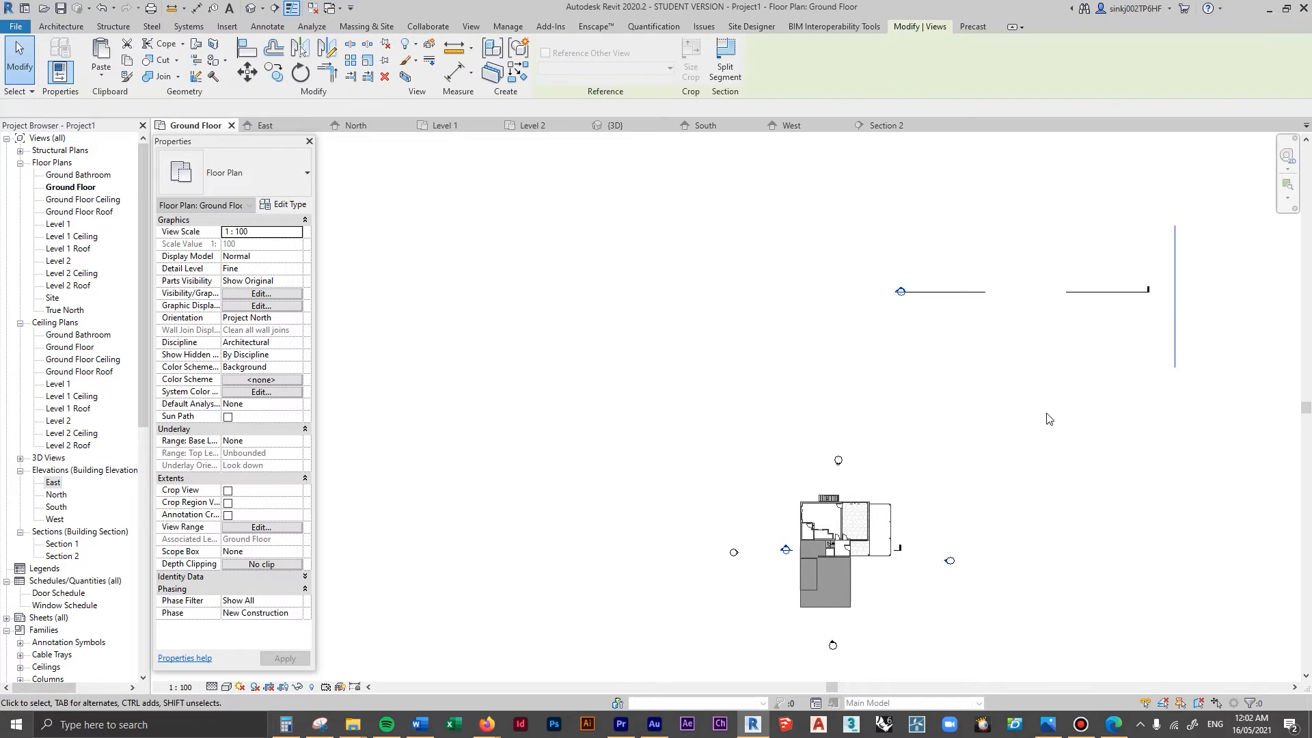
left_click_drag(1175, 312, 1019, 511)
left_click_drag(940, 560, 927, 562)
left_click(594, 205)
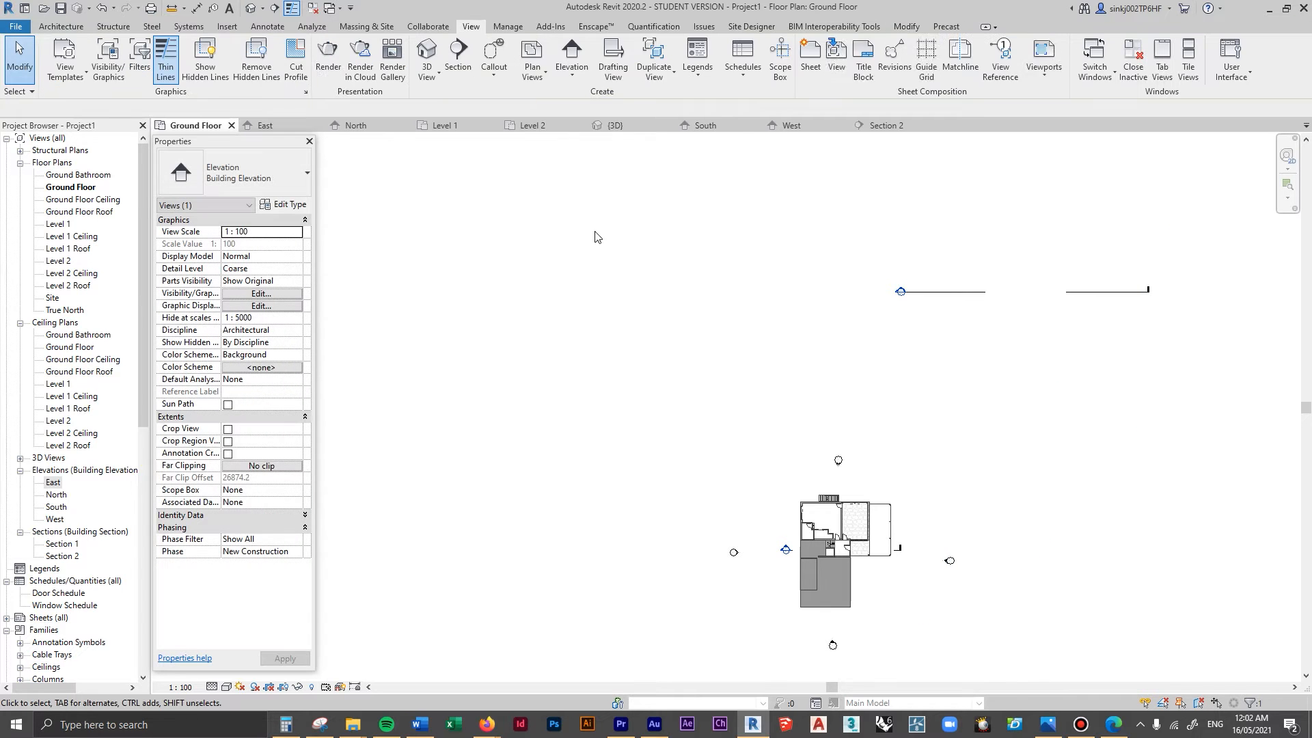
- Open the East elevation and hide the Section 2 line in that view
left_click(263, 127)
scroll(916, 438, "down", 4)
middle_click_drag(1088, 447, 718, 461)
scroll(717, 462, "up", 2)
scroll(718, 463, "up", 5)
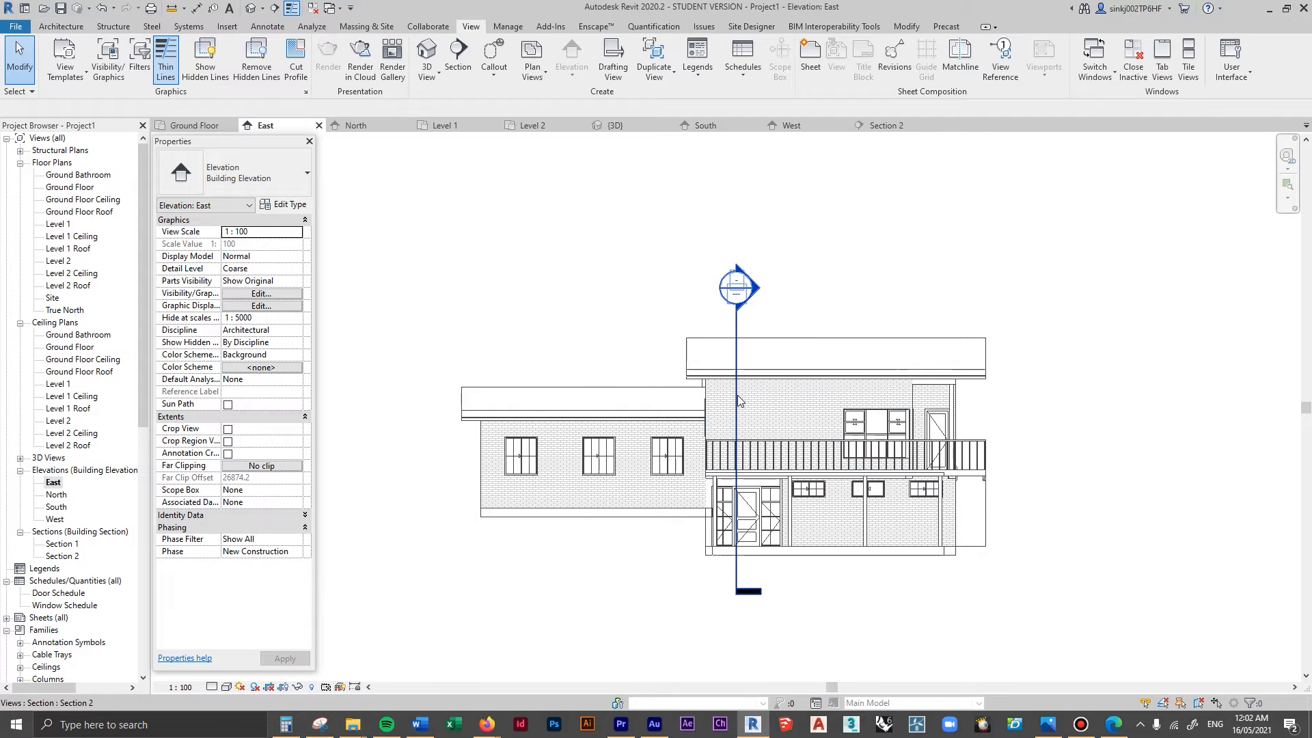
left_click(737, 397)
right_click(737, 396)
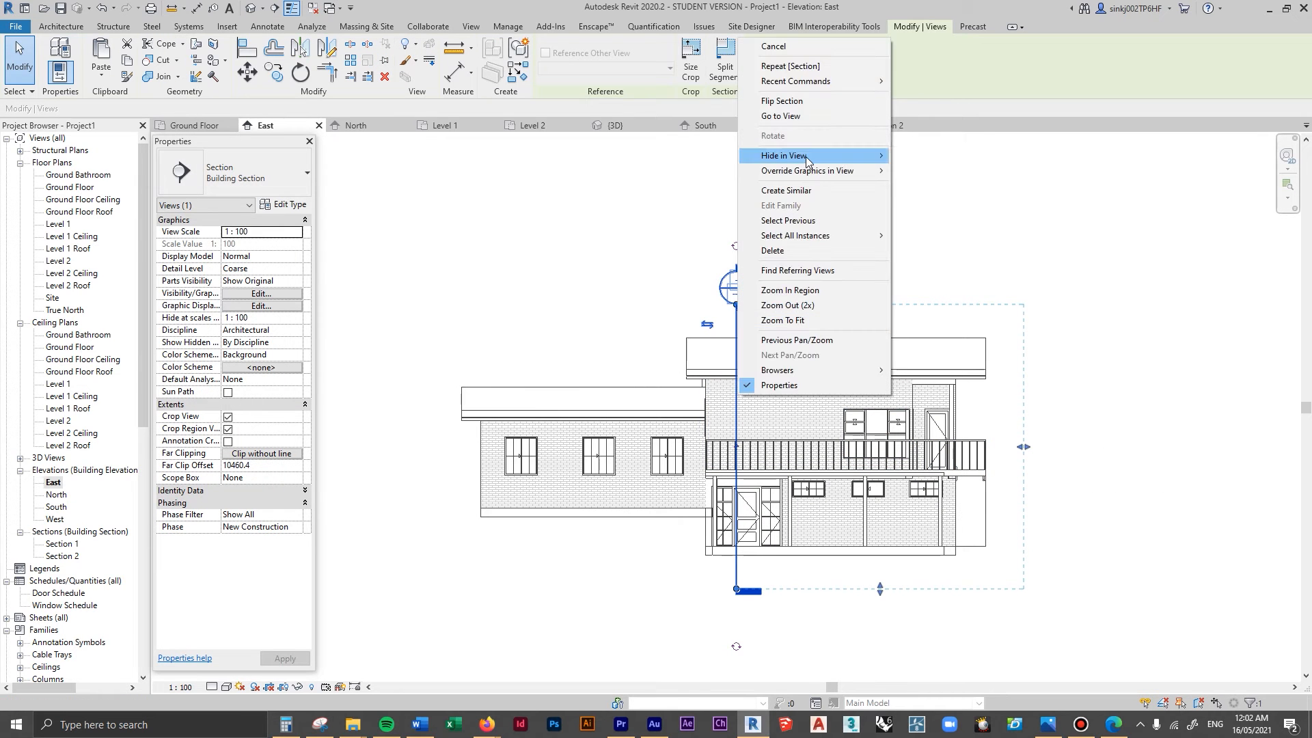
mouse_move(807, 158)
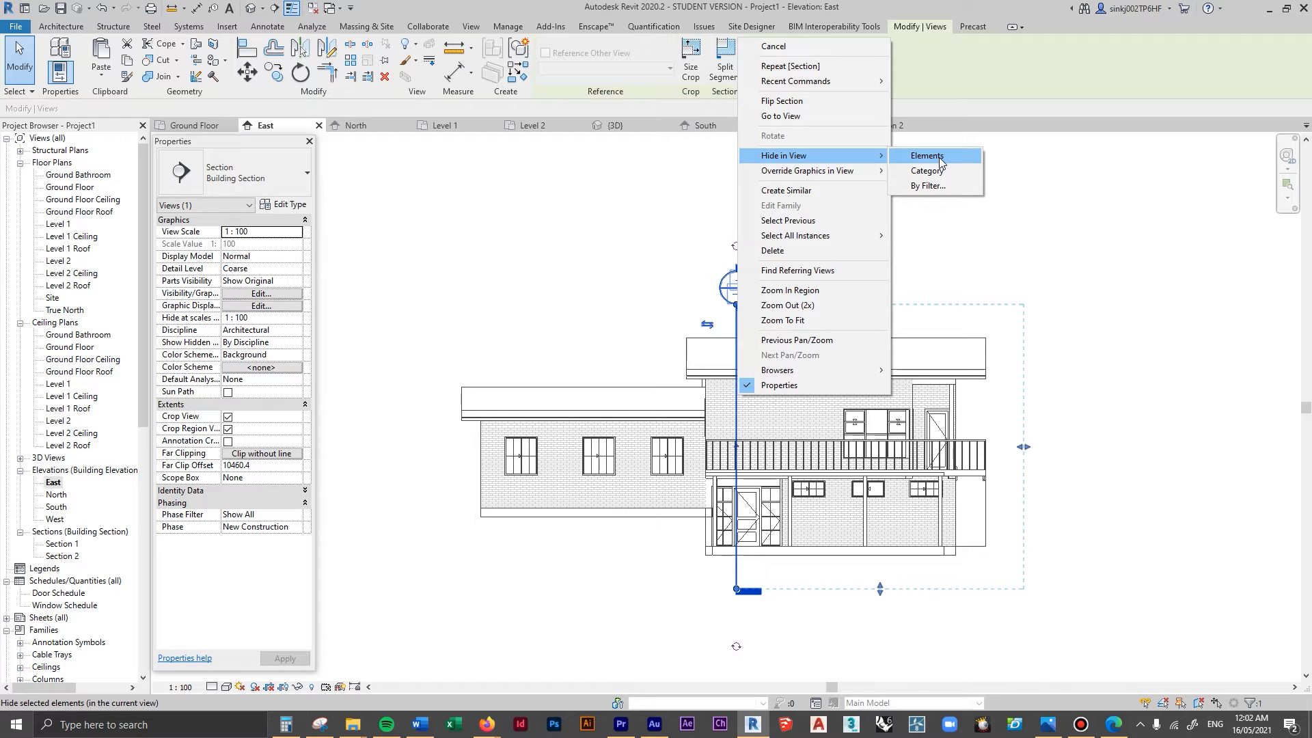
left_click(929, 157)
scroll(1155, 349, "down", 3)
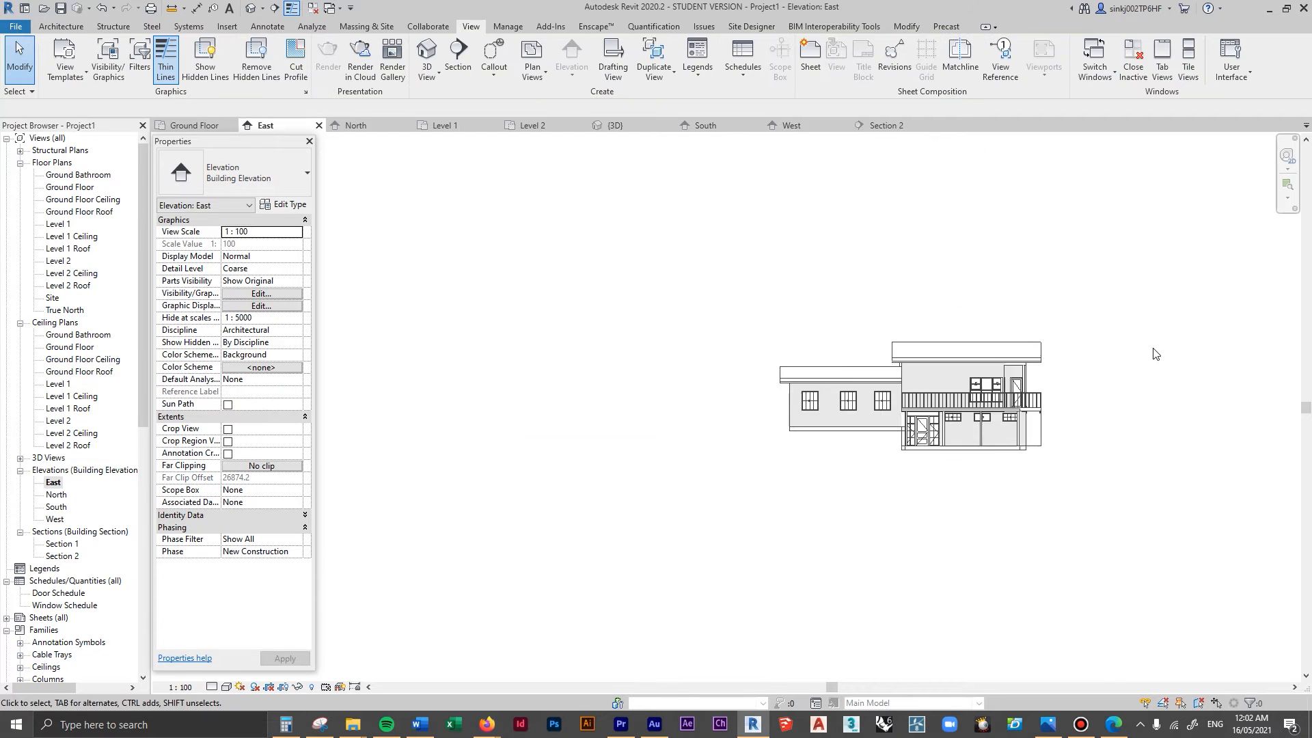
middle_click_drag(1154, 350, 714, 392)
left_click_drag(1196, 451, 1097, 561)
key("Escape")
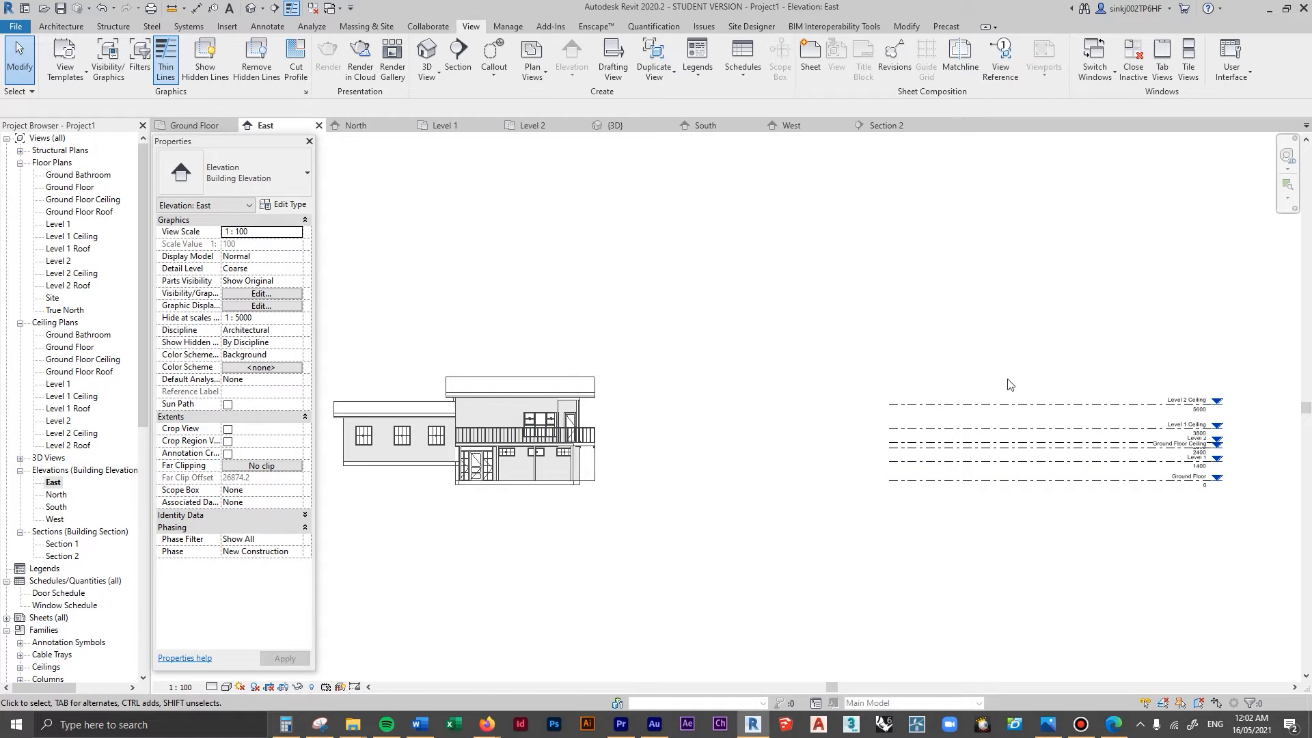
scroll(1003, 394, "down", 3)
left_click_drag(1134, 360, 1108, 520)
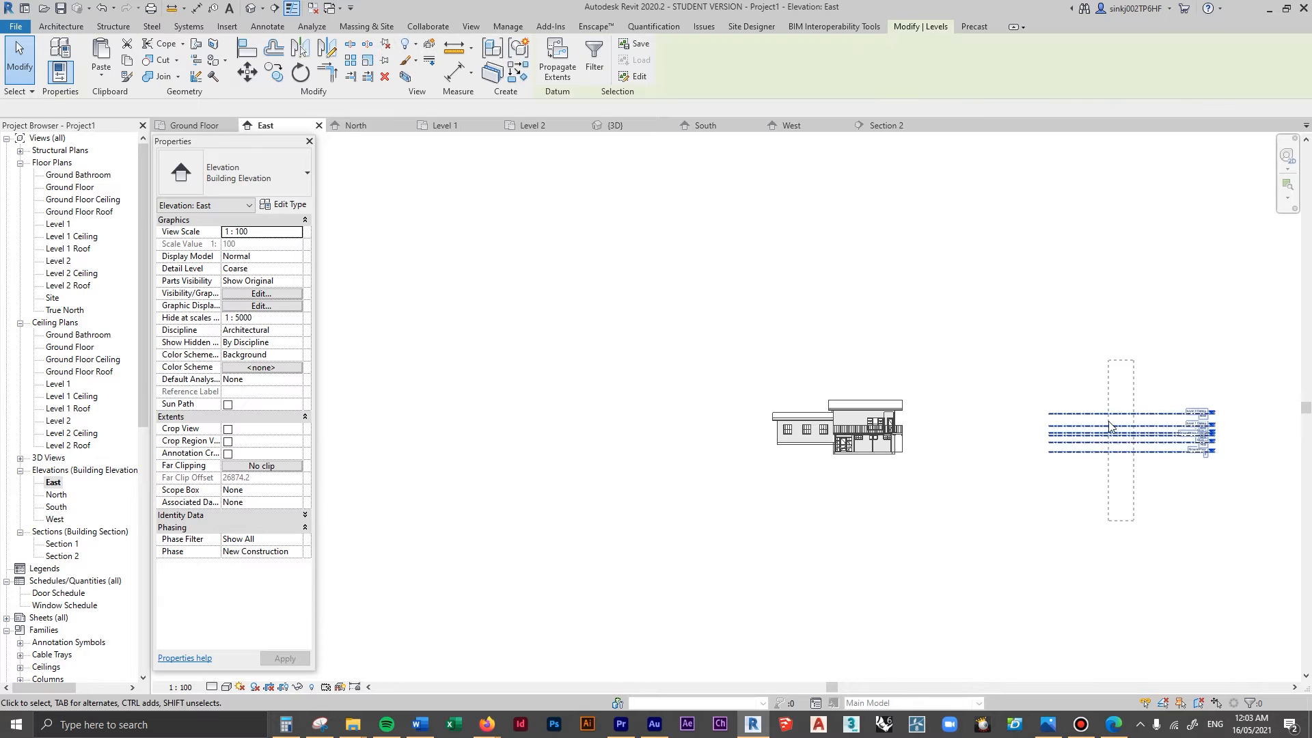
scroll(1108, 426, "up", 2)
key("Escape")
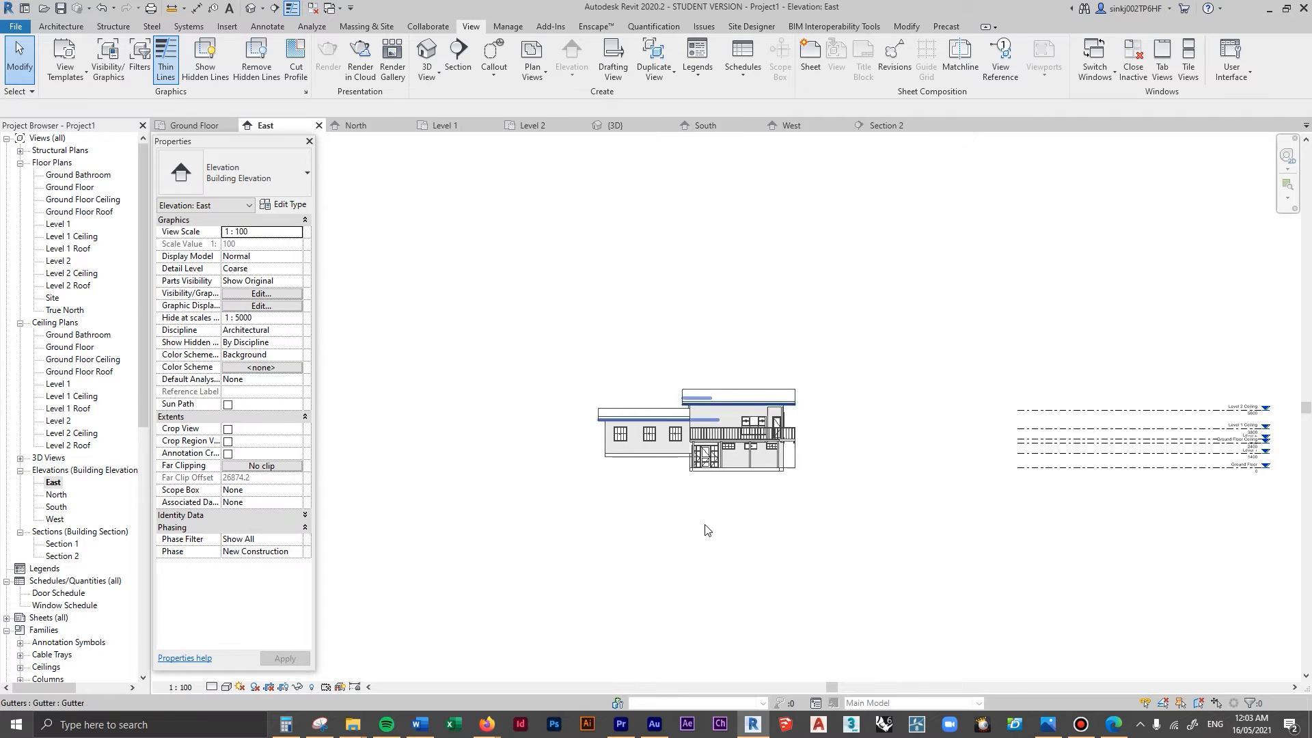
- Stretch the level lines across the whole house in the East elevation and bring their level heads in close beside the building
left_click(1062, 411)
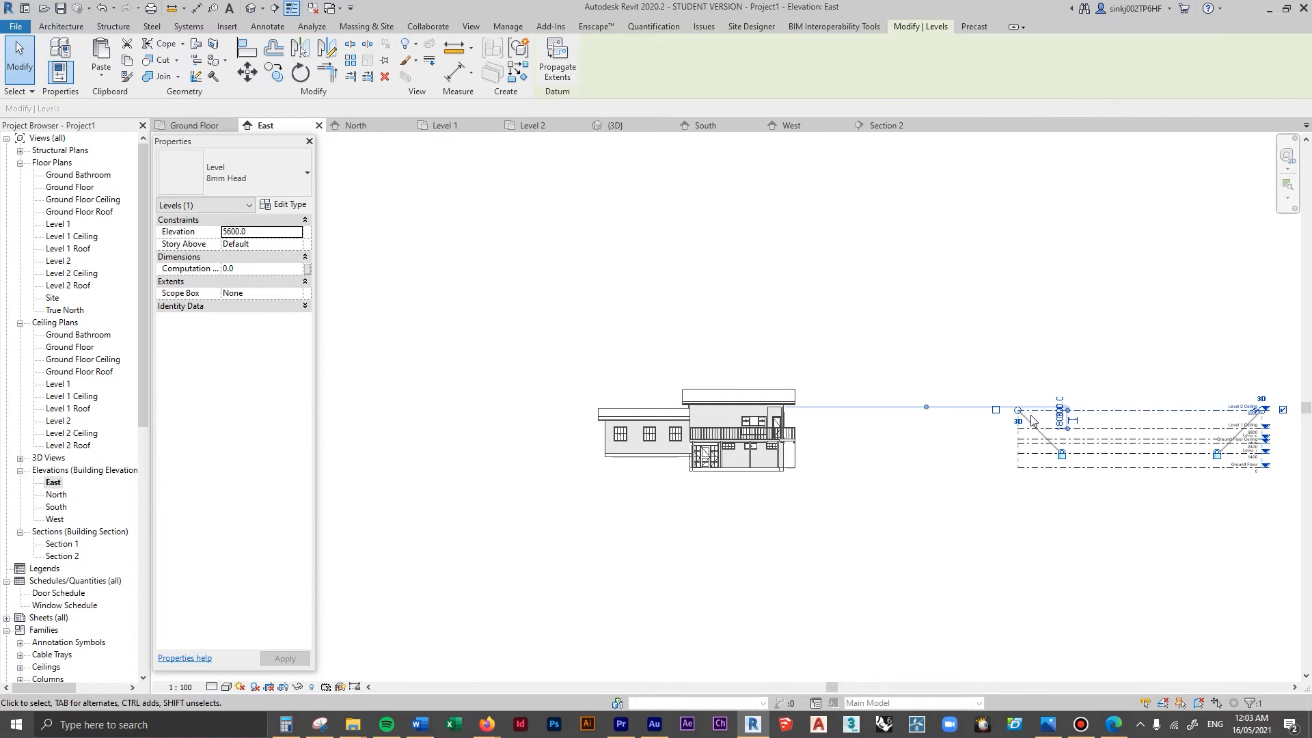
left_click_drag(1020, 414, 961, 410)
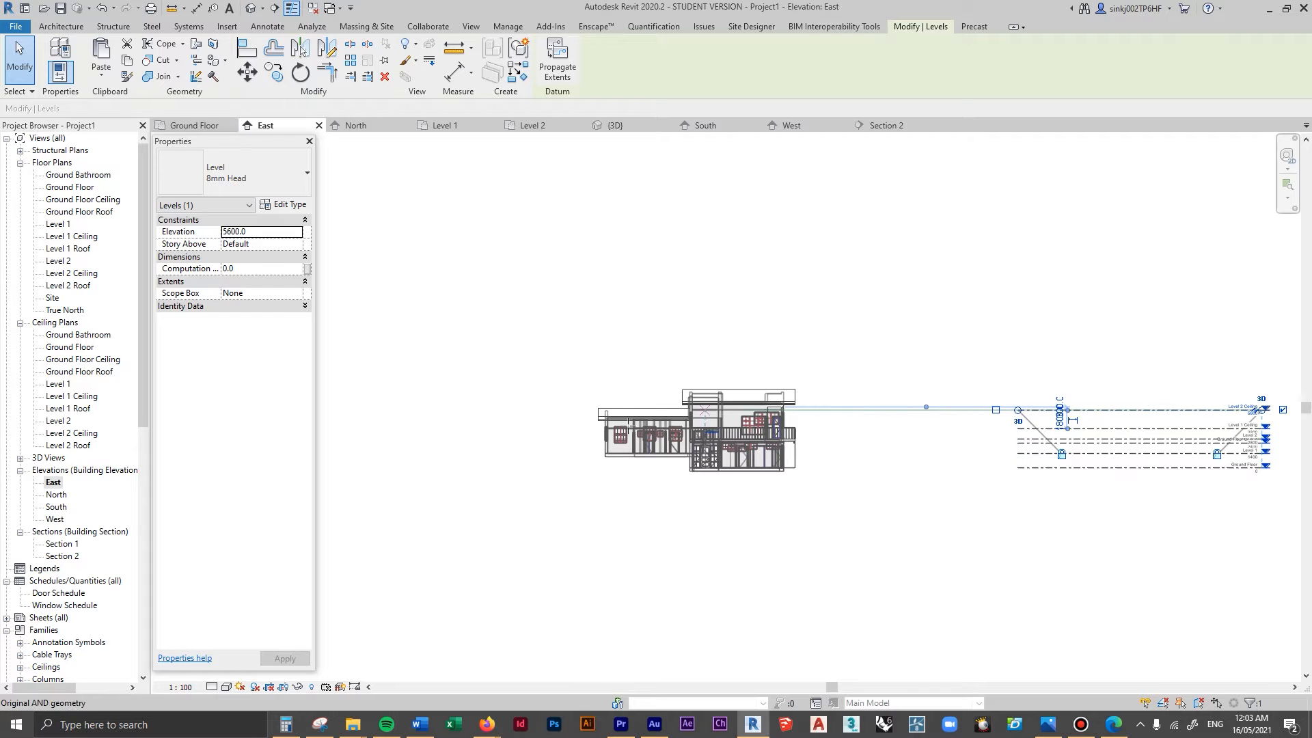
left_click_drag(583, 424, 577, 412)
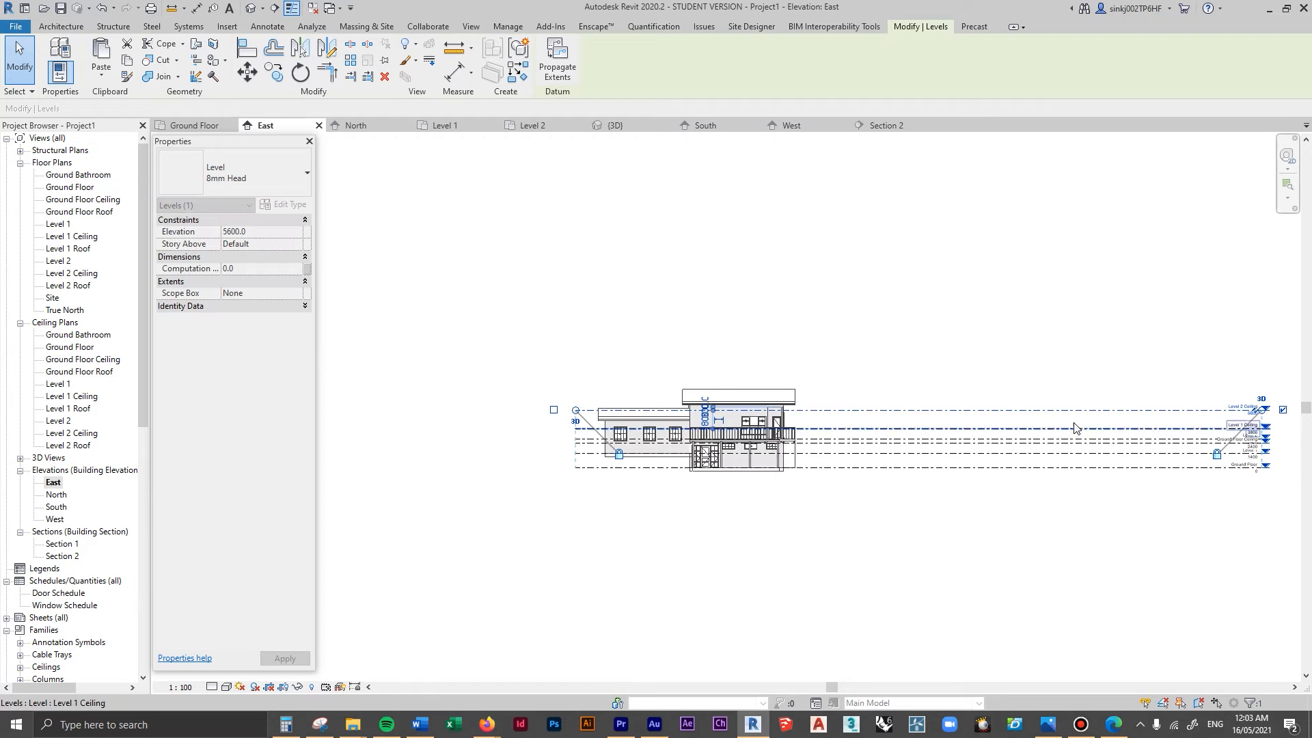
left_click_drag(1265, 418, 865, 422)
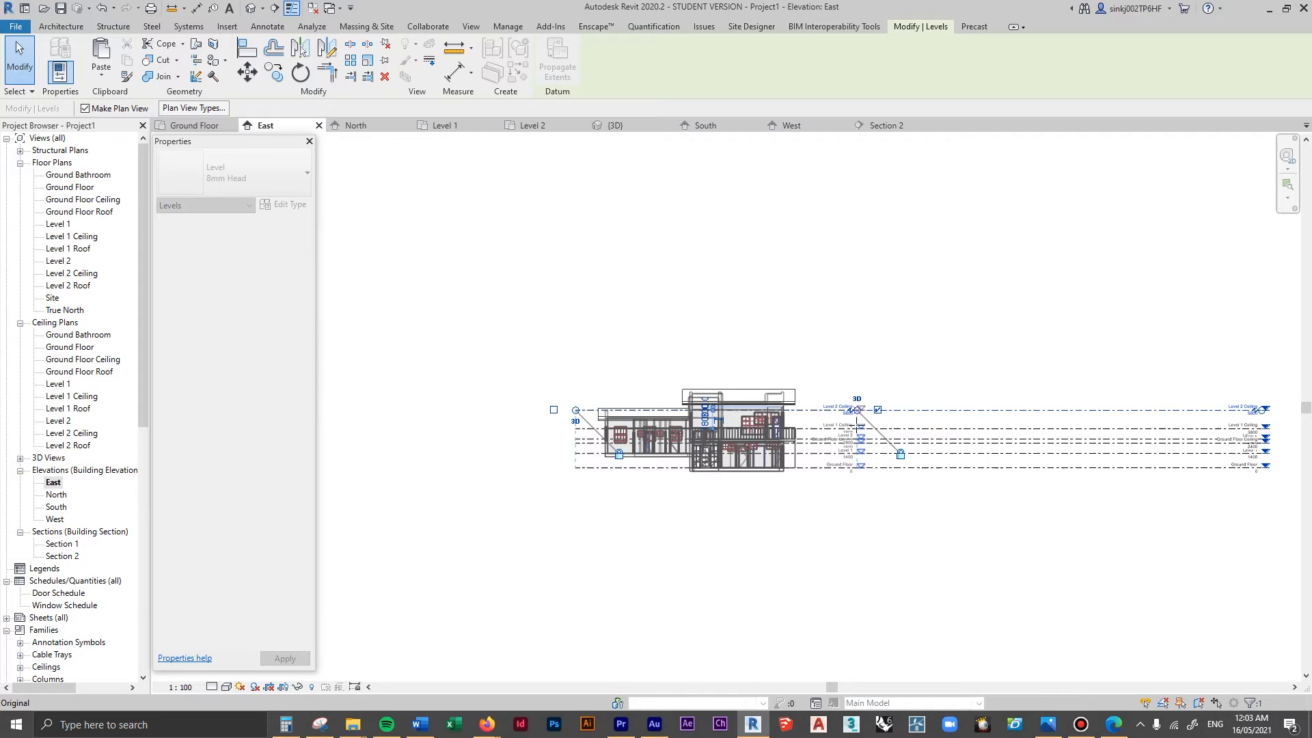
scroll(827, 466, "up", 4)
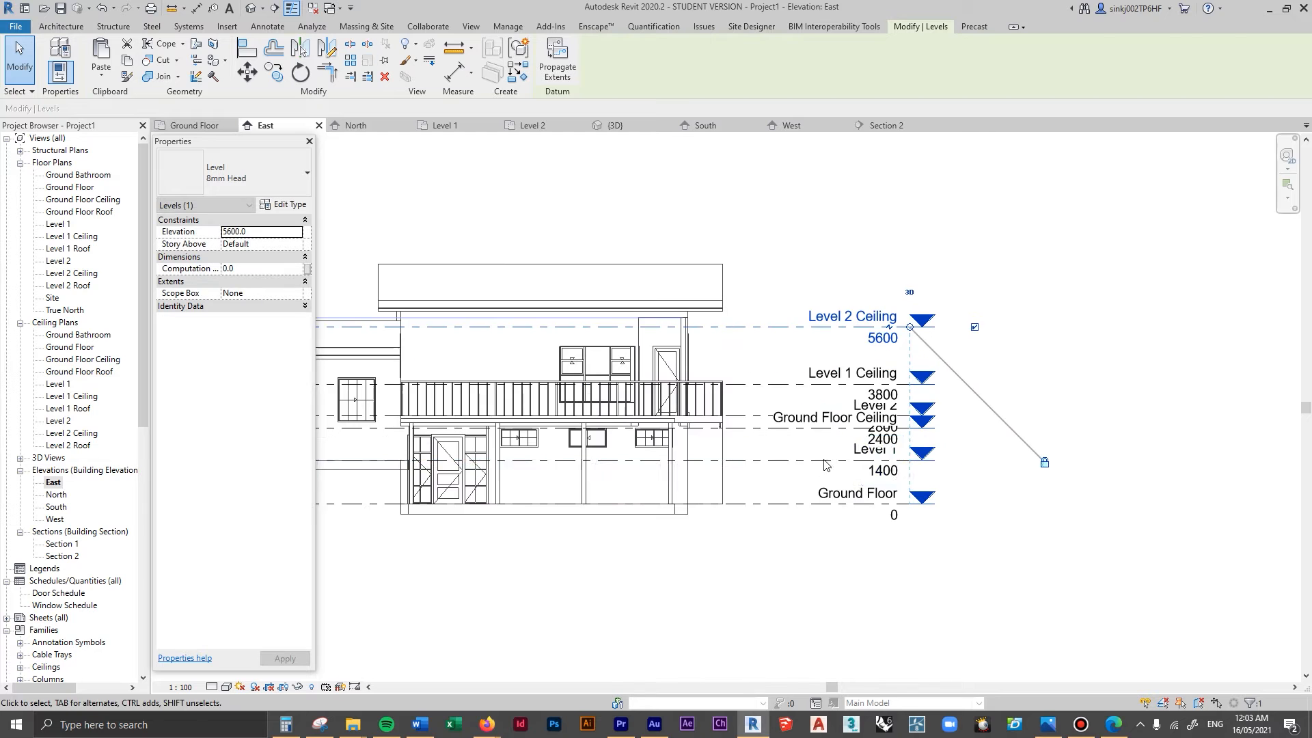
left_click(803, 551)
middle_click_drag(903, 528, 1015, 555)
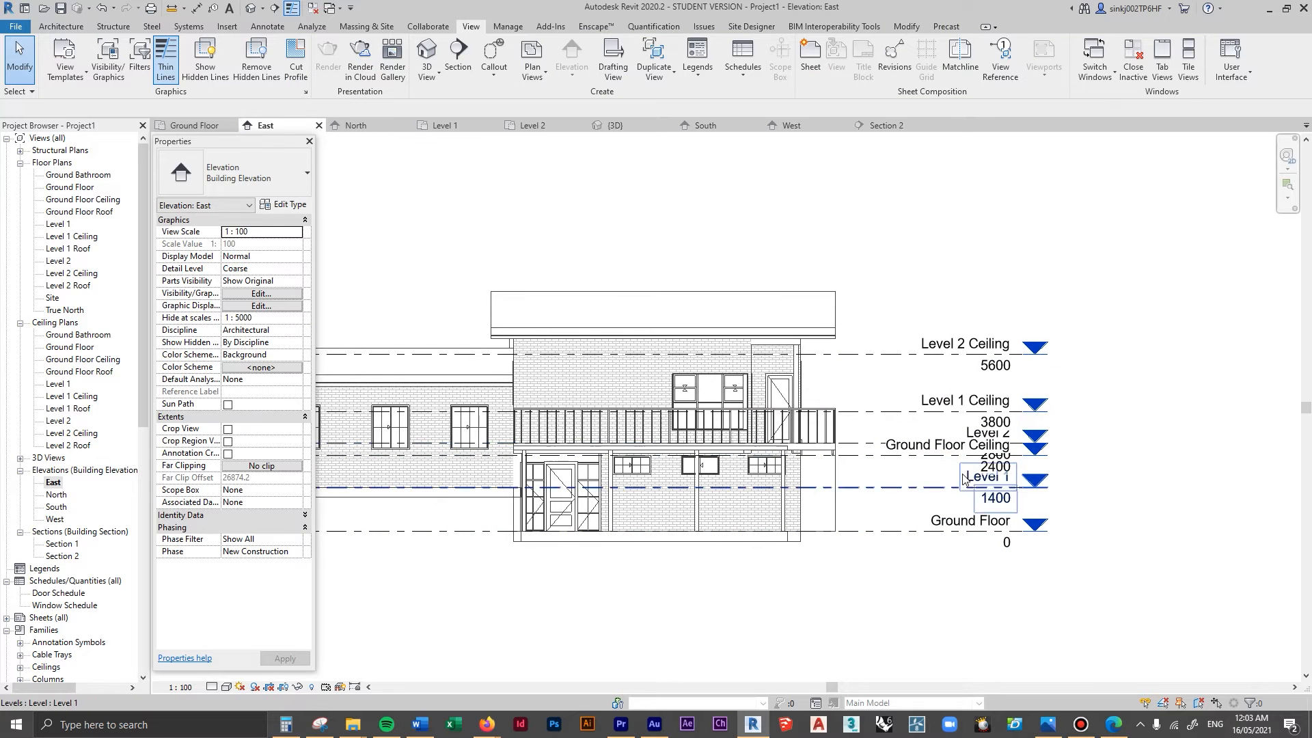
- Hide the Ground Floor Ceiling, Level 1 Ceiling and Level 2 Ceiling levels in the East elevation
middle_click_drag(808, 415, 967, 430)
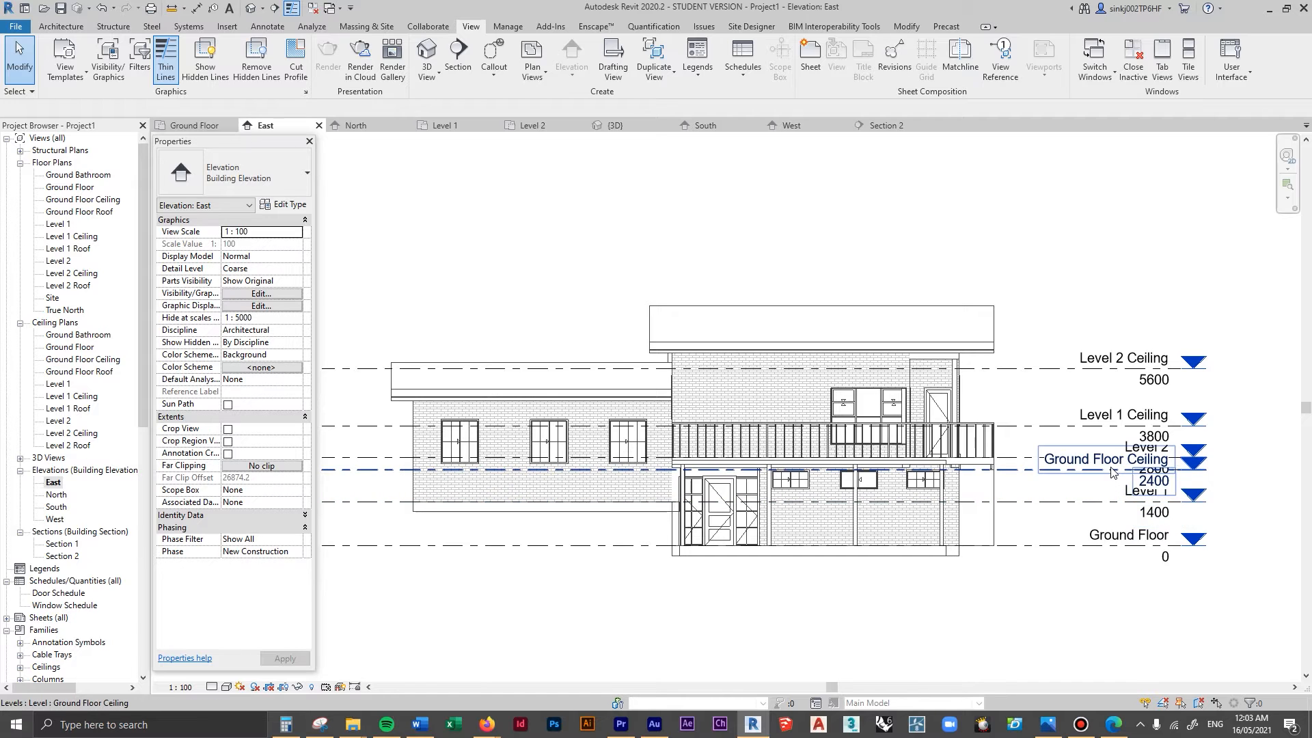
right_click(1038, 472)
mouse_move(1094, 230)
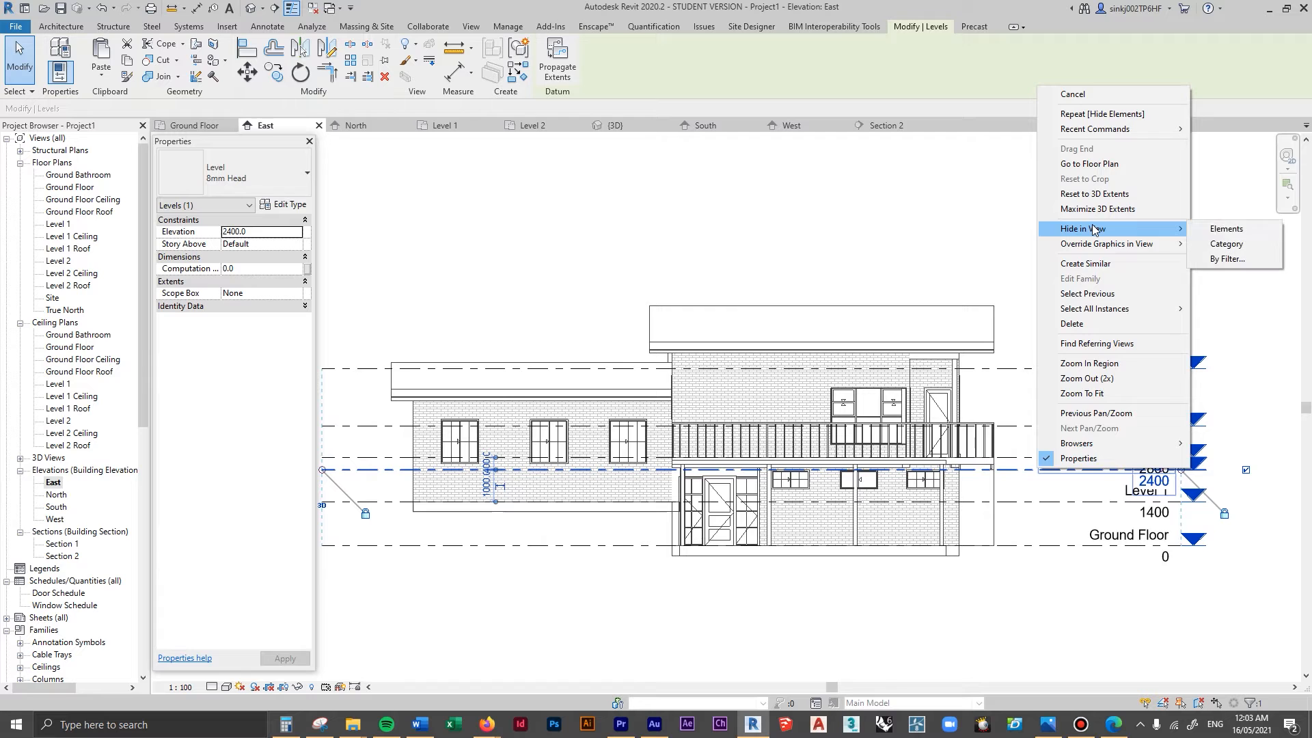
left_click(1227, 229)
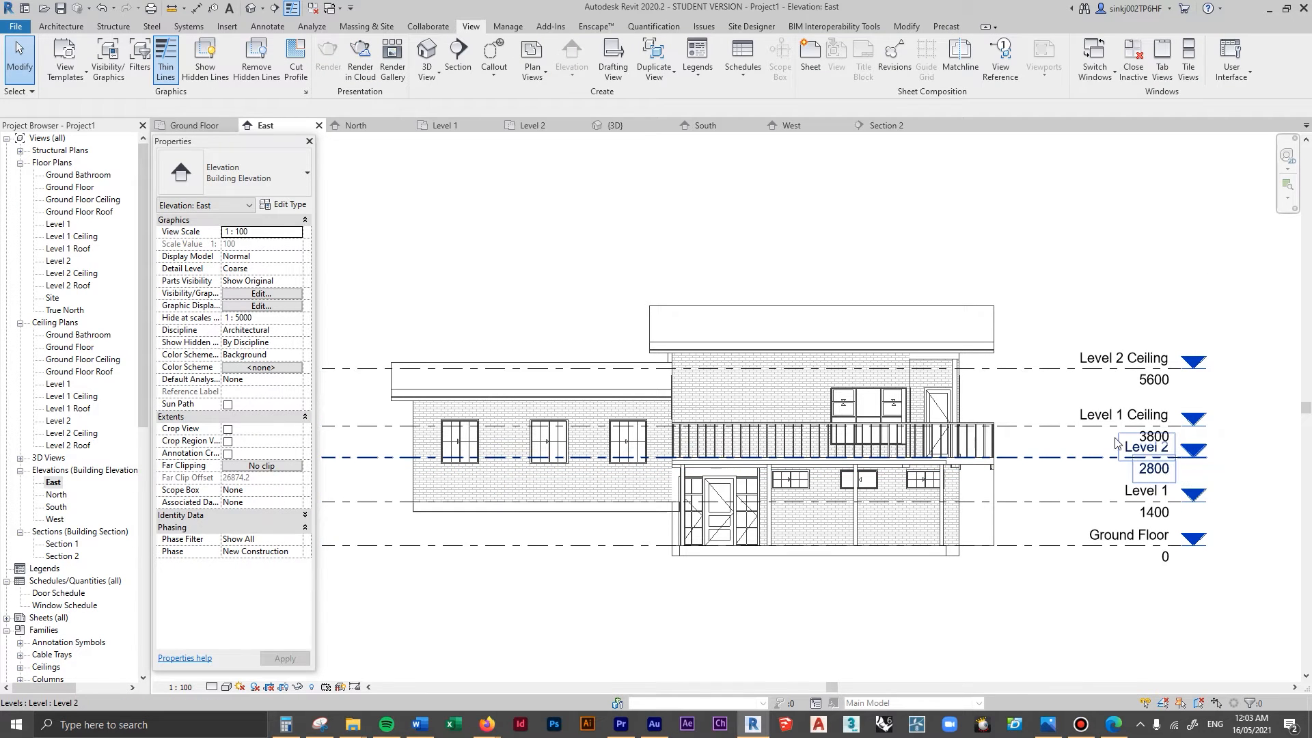
left_click(1066, 425)
right_click(1060, 426)
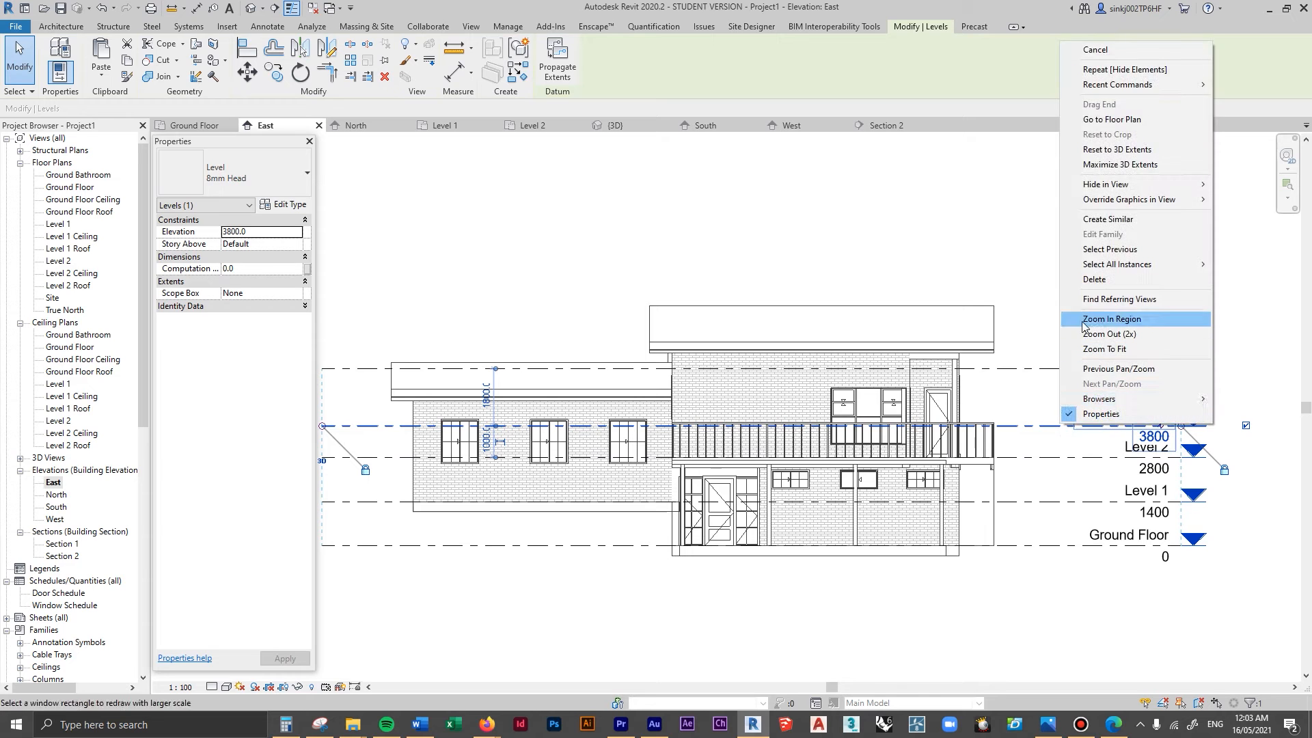
left_click(1047, 323)
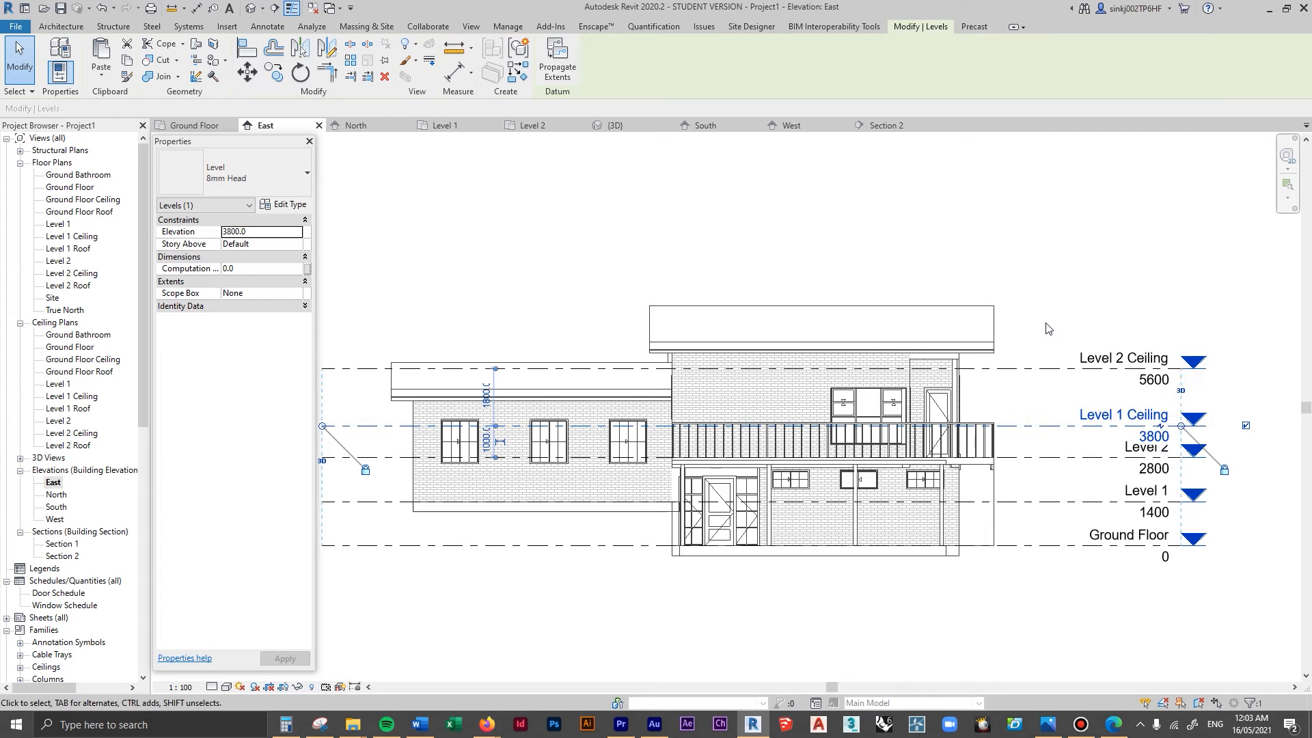
left_click(1060, 369, "ctrl")
right_click(1059, 372)
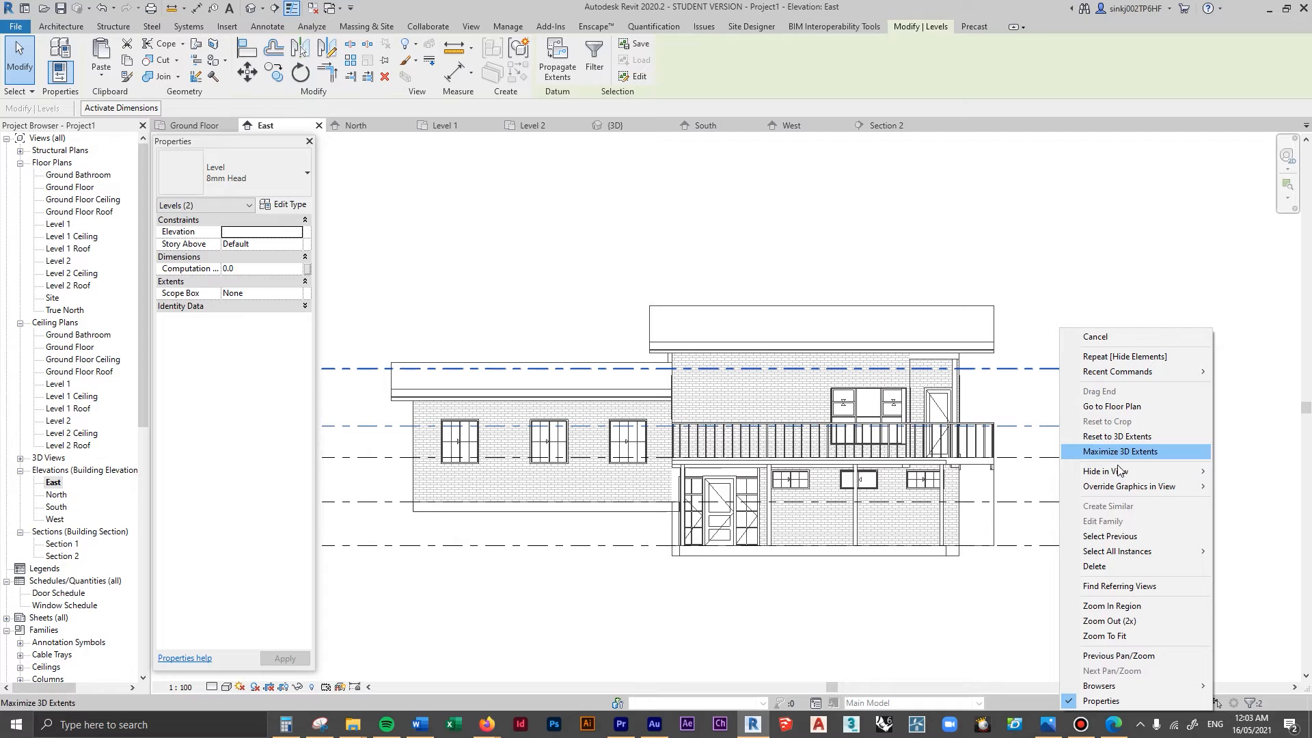
mouse_move(1161, 471)
left_click(1233, 473)
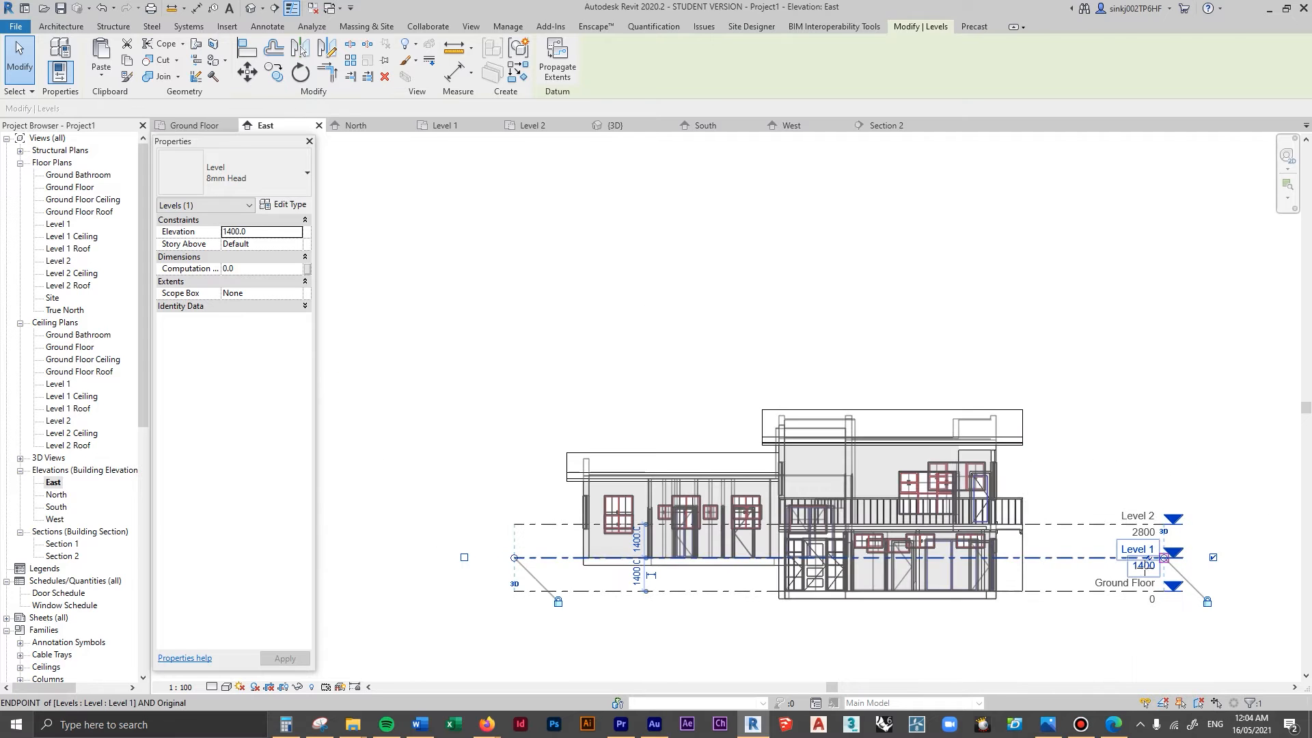
- Pull the heads of the remaining levels slightly closer to the house in the East elevation
left_click_drag(1125, 558, 1096, 557)
left_click(1067, 422)
scroll(886, 449, "up", 4)
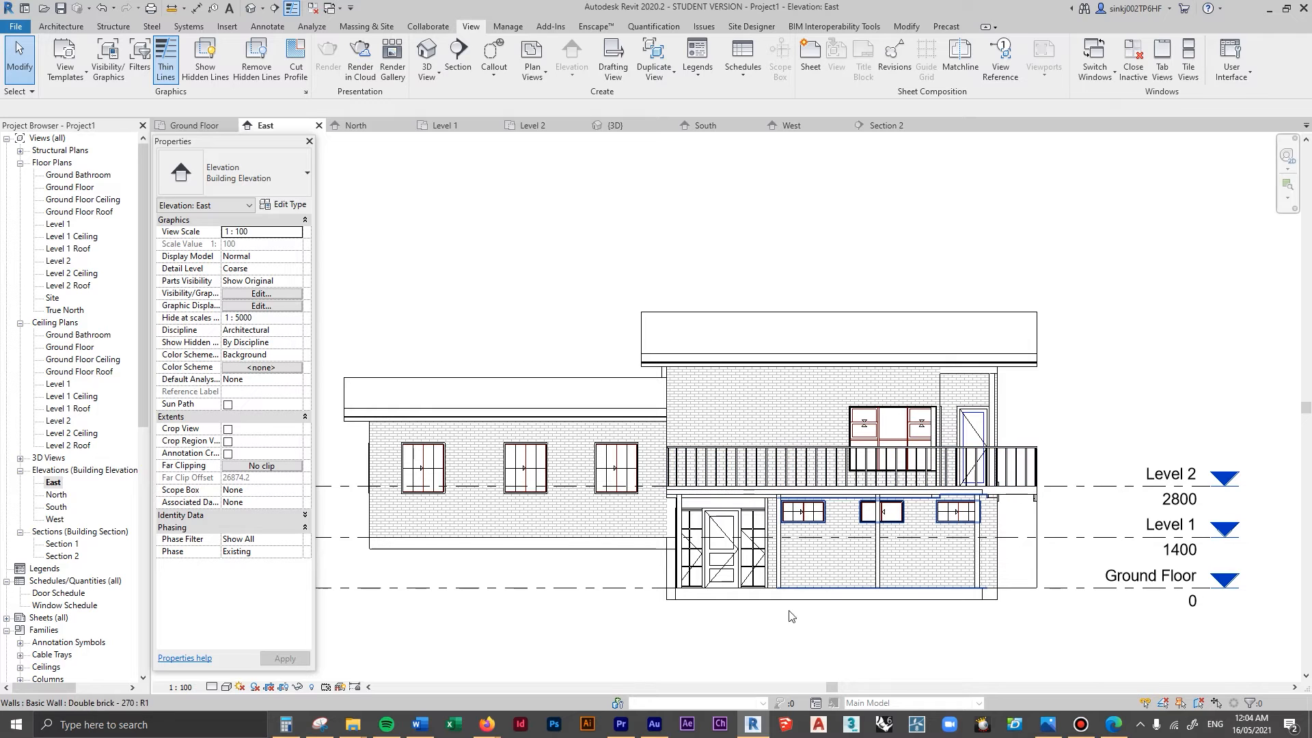
- Try the Shaded visual style on the East elevation and change it to Realistic
left_click(226, 687)
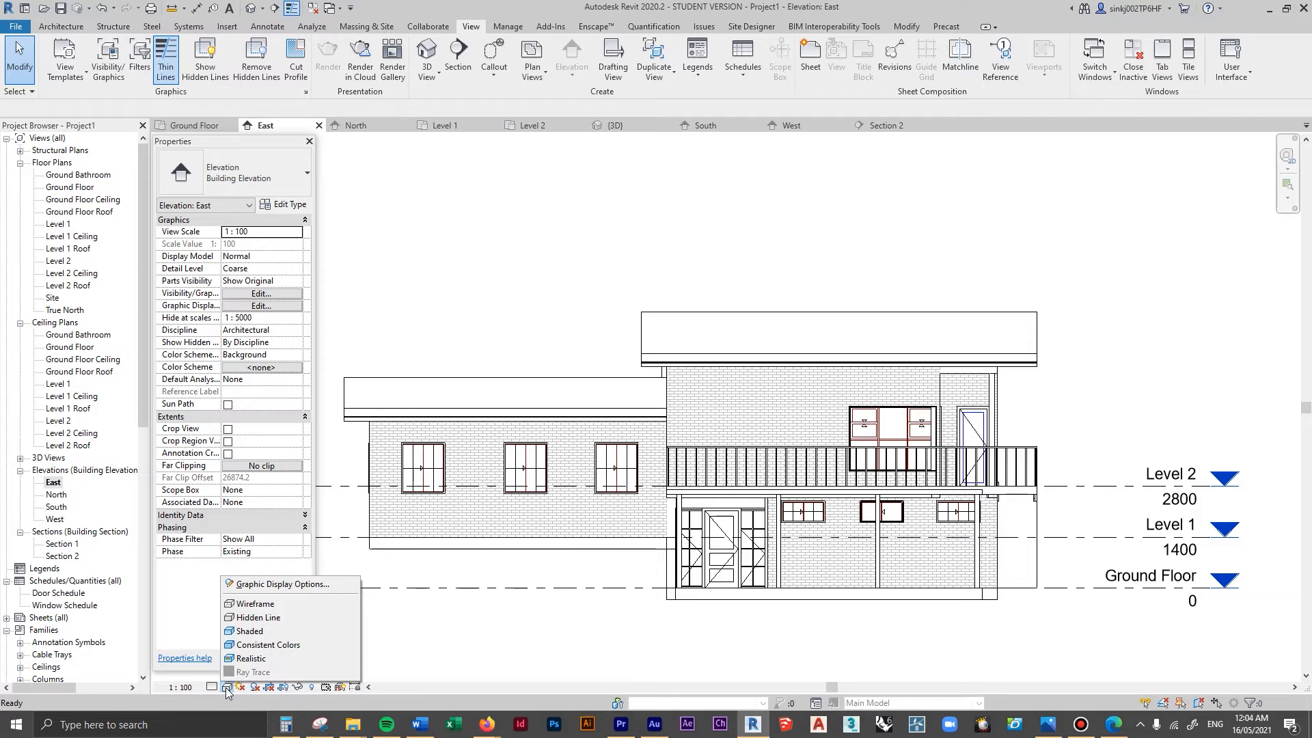
left_click(262, 635)
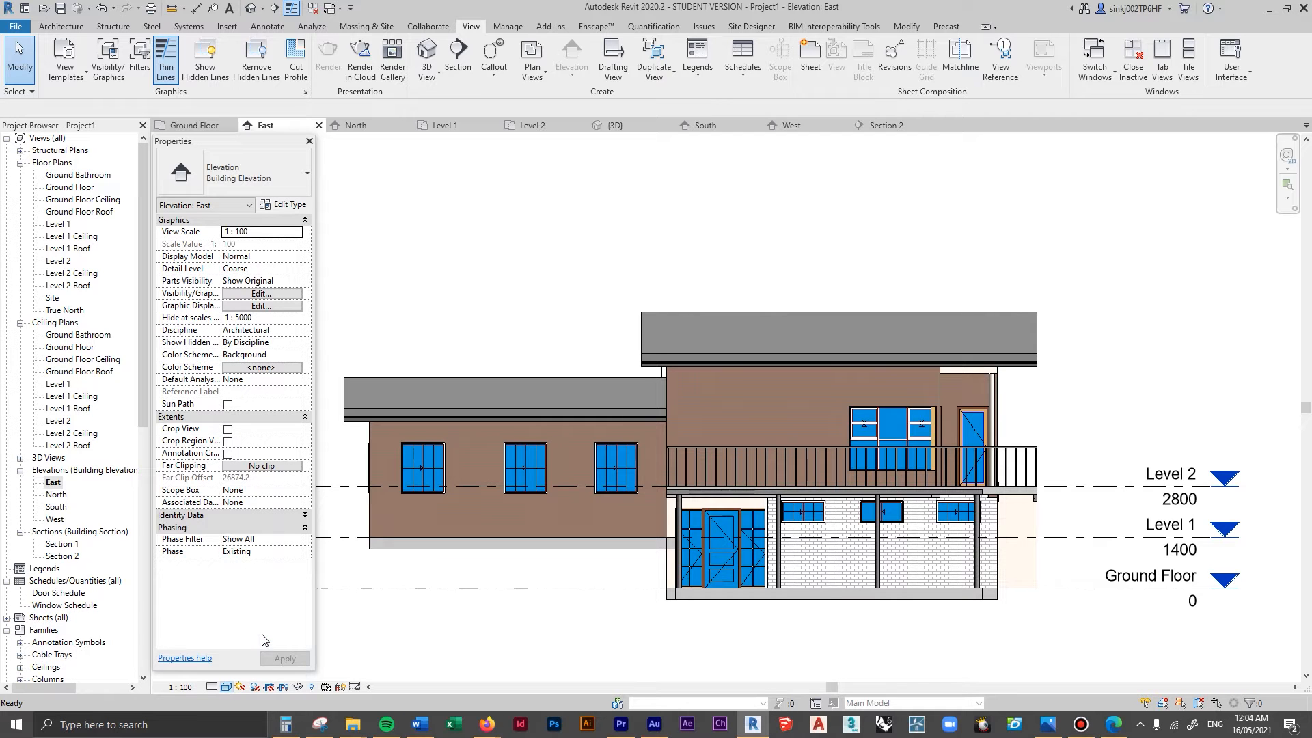
left_click(226, 687)
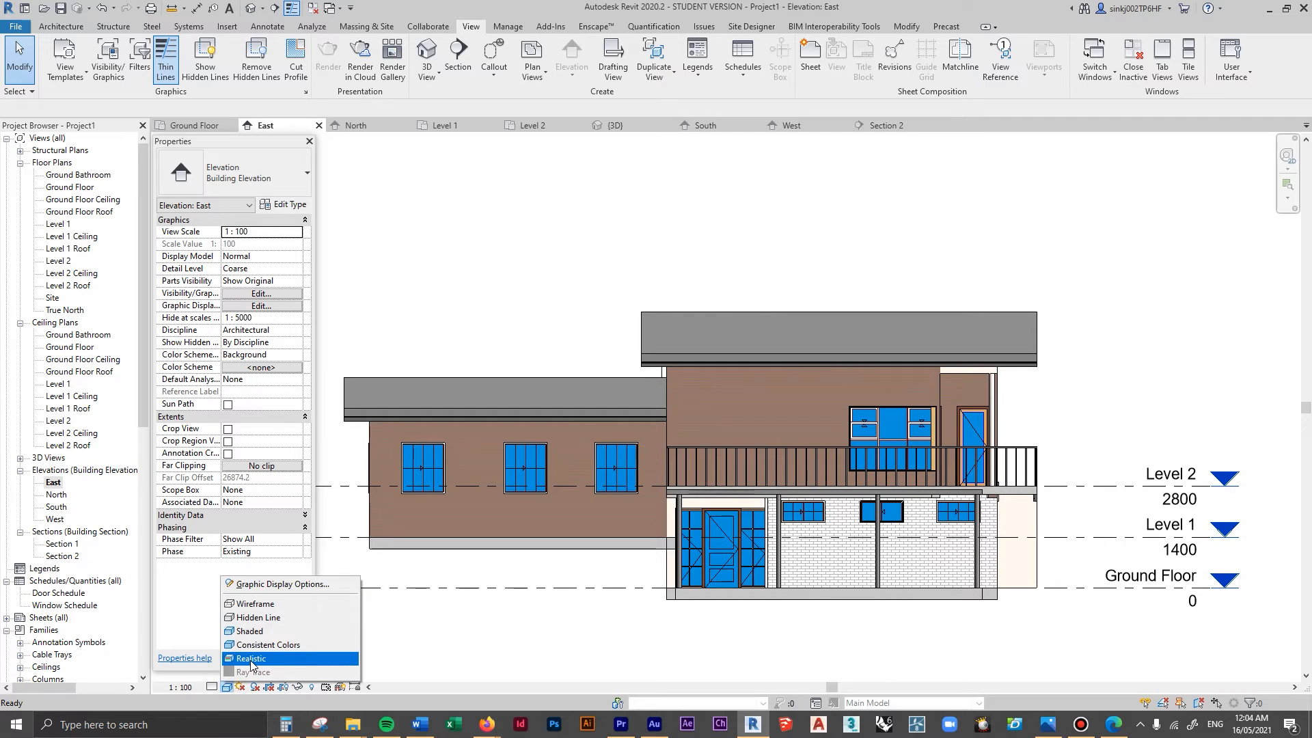
left_click(251, 658)
middle_click_drag(701, 481, 752, 506)
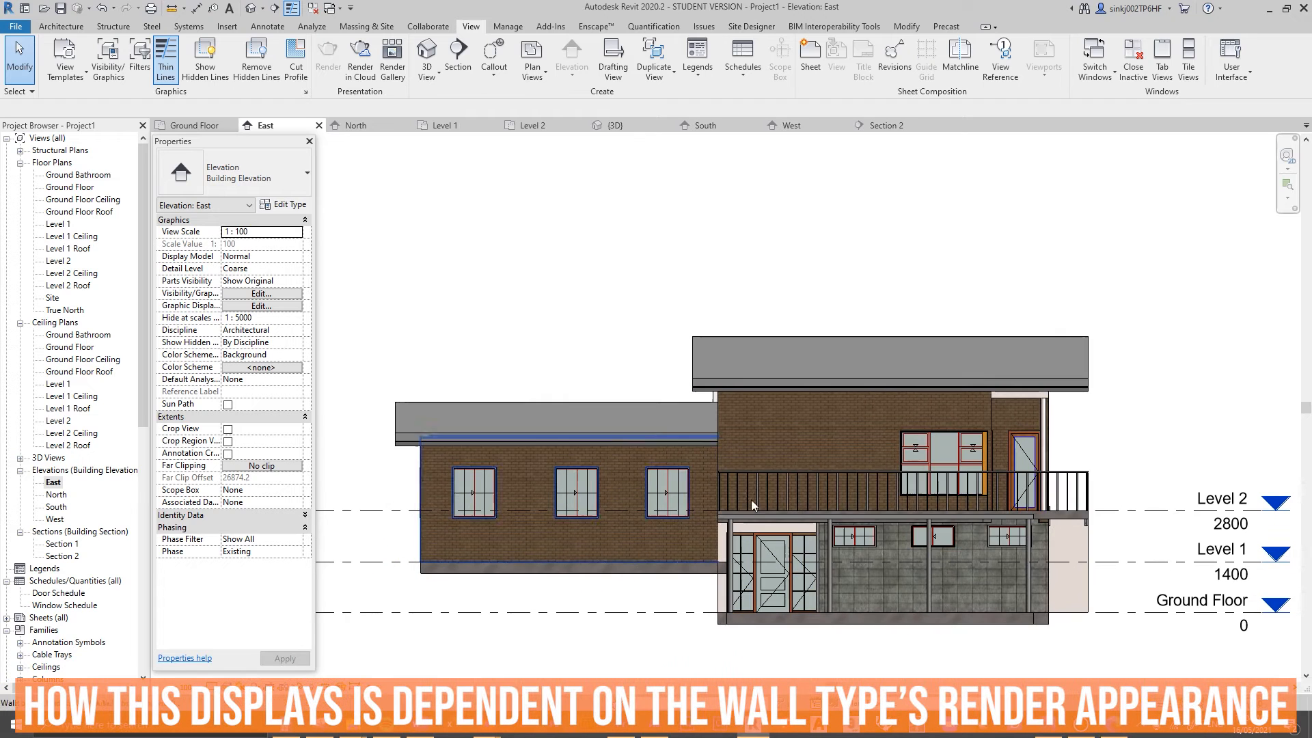
scroll(907, 464, "down", 4)
middle_click_drag(909, 529, 860, 567)
scroll(862, 569, "up", 3)
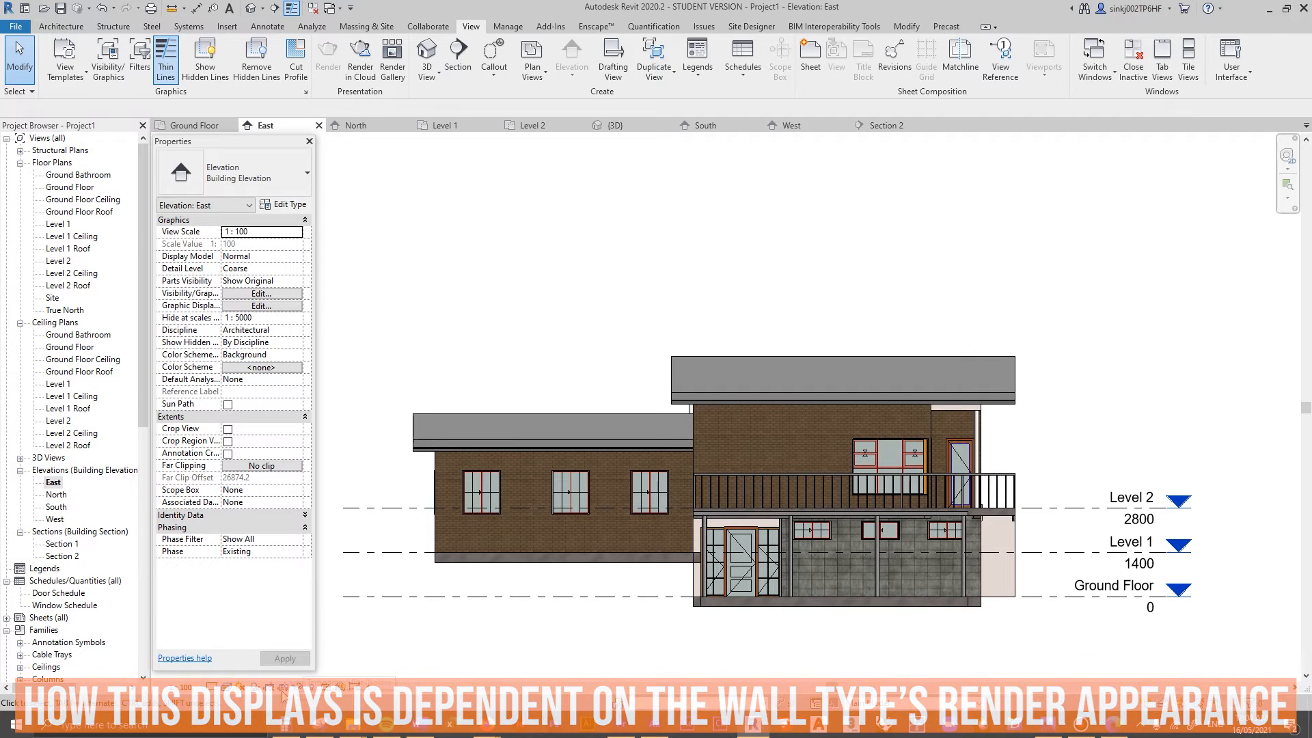
- Turn on shadows in the East elevation and check how they fall on the house
left_click(255, 688)
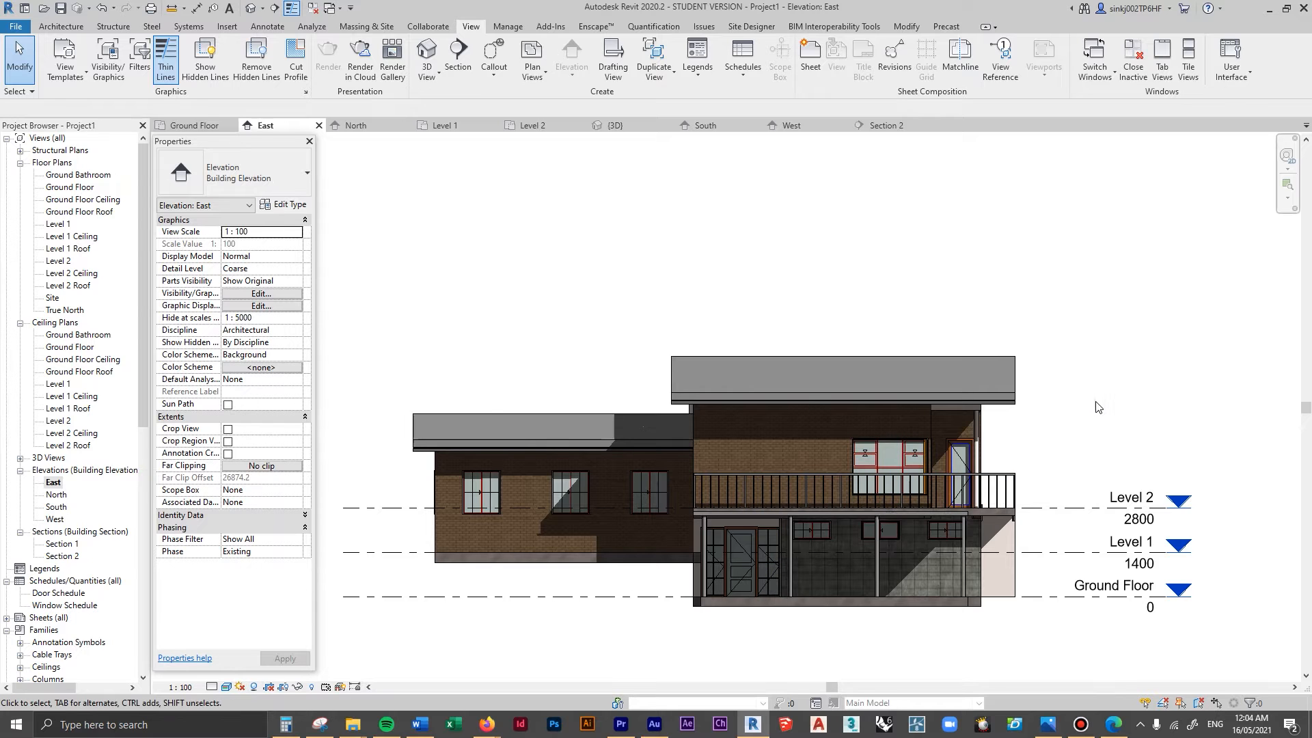
scroll(1103, 406, "up", 1)
middle_click_drag(776, 494, 861, 479)
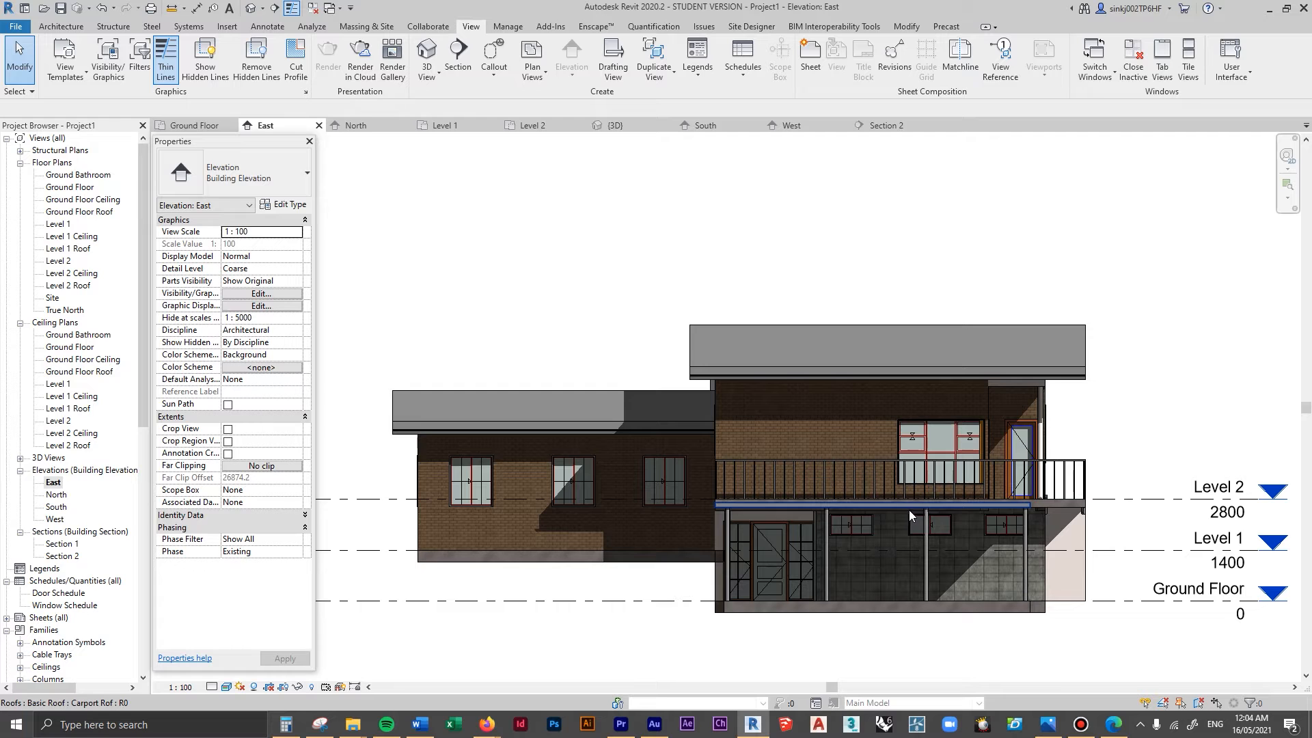
- Open the North elevation and pull the heads of the Ground Bathroom and ceiling levels out clear of the house
left_click(355, 125)
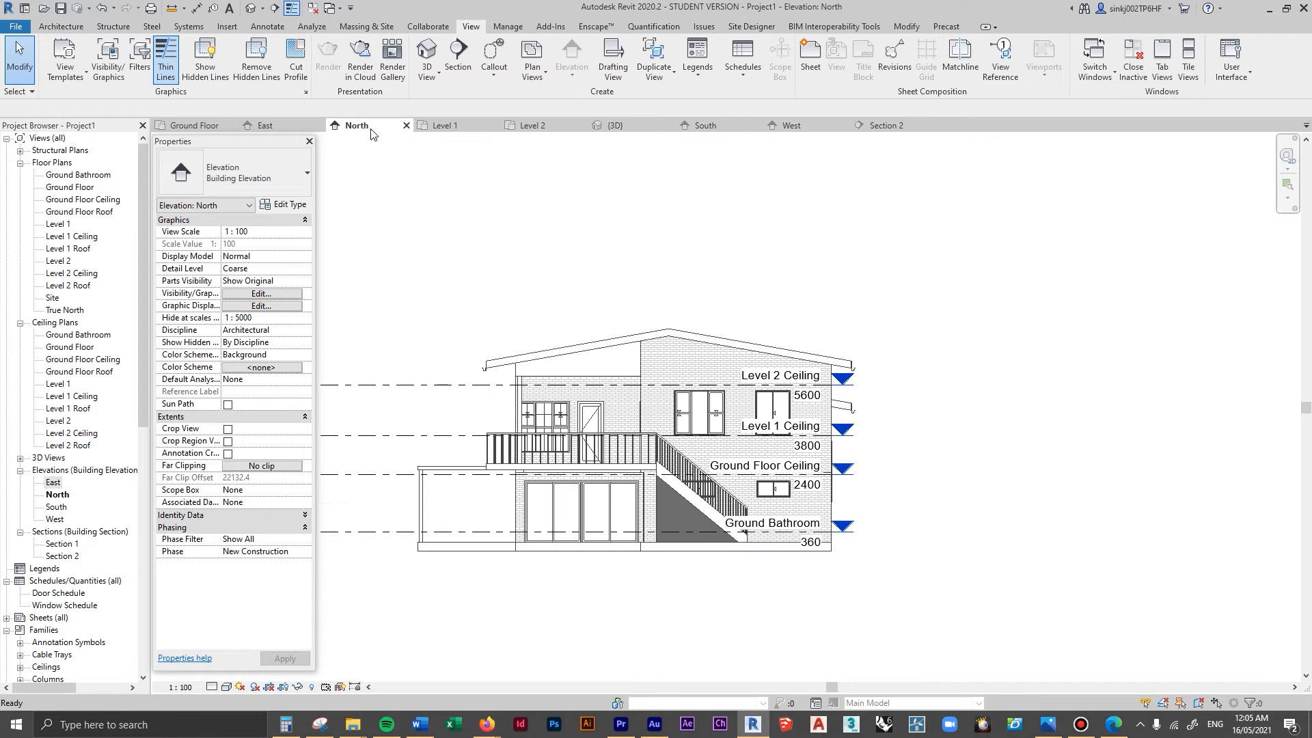
middle_click_drag(877, 345, 910, 400)
scroll(574, 432, "down", 2)
middle_click_drag(576, 458, 699, 445)
scroll(694, 456, "up", 2)
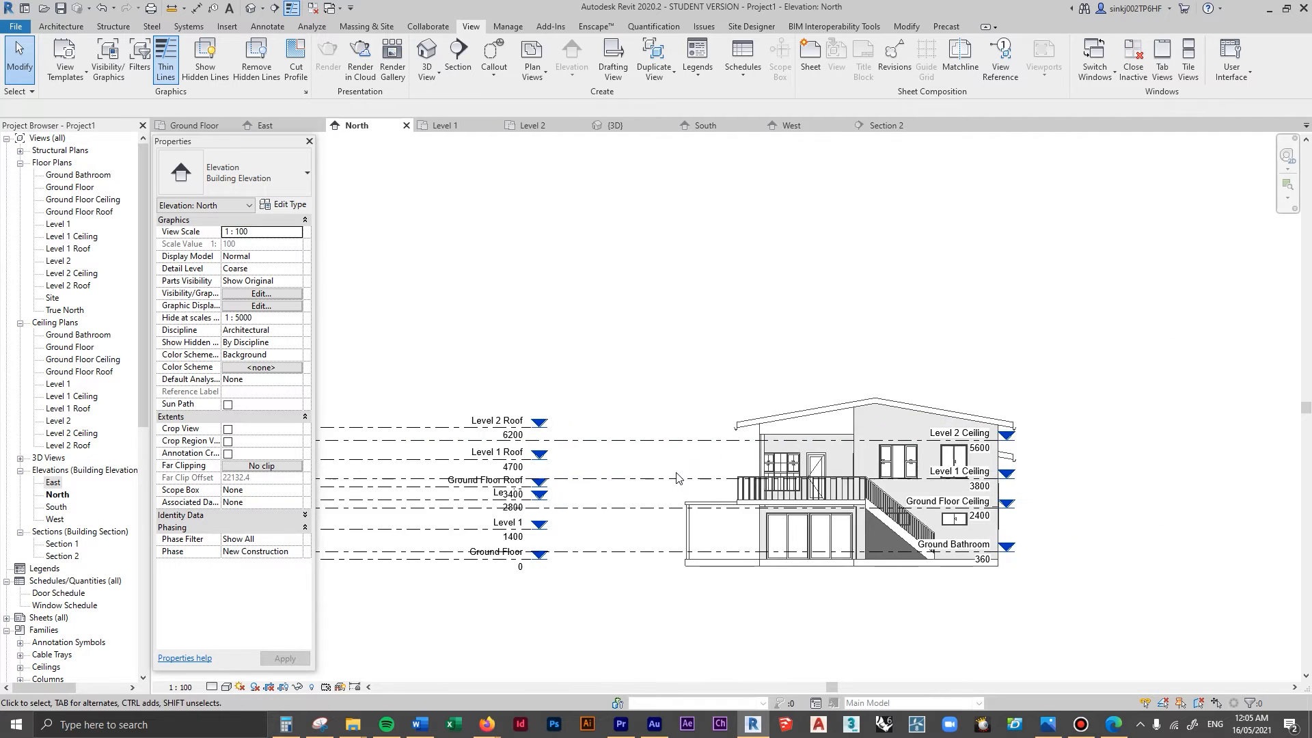
left_click(1056, 431)
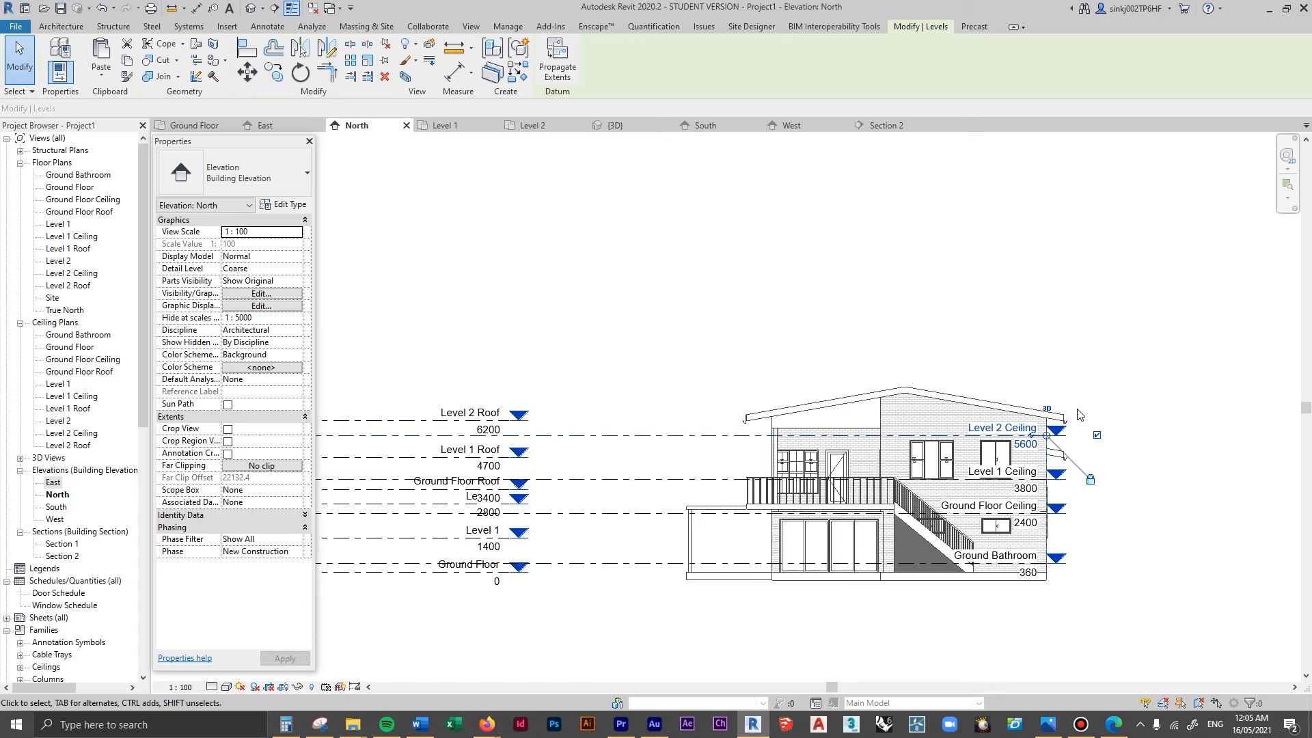
left_click_drag(1047, 435, 1263, 453)
- Extend the heads of the roof levels, Level 1, Level 2 and Ground Floor past the house, in line with the other heads
left_click(514, 420)
scroll(514, 423, "down", 2)
left_click_drag(507, 424, 1075, 446)
scroll(1052, 512, "up", 4)
key("Escape")
scroll(1042, 593, "up", 2)
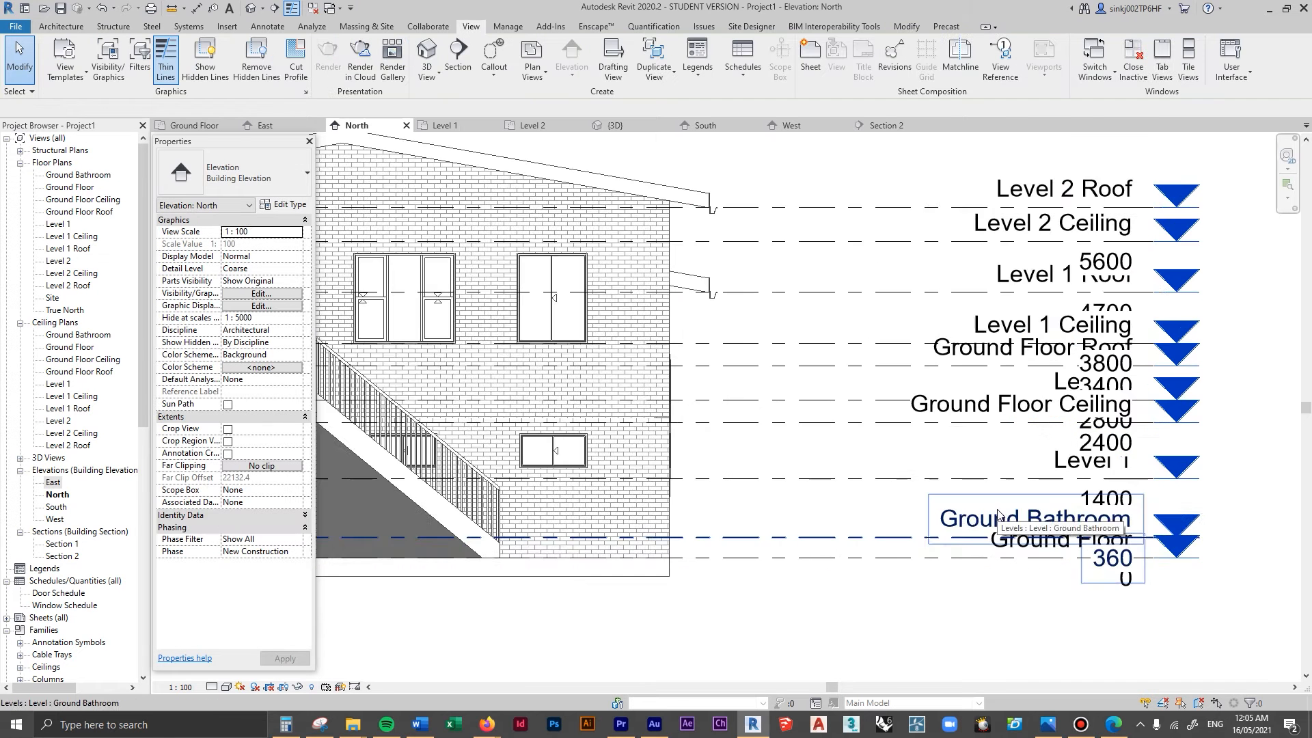
- Hide all the levels in the North elevation and reveal the view's hidden elements
scroll(995, 511, "down", 3)
middle_click_drag(867, 513, 735, 539)
scroll(786, 546, "up", 1)
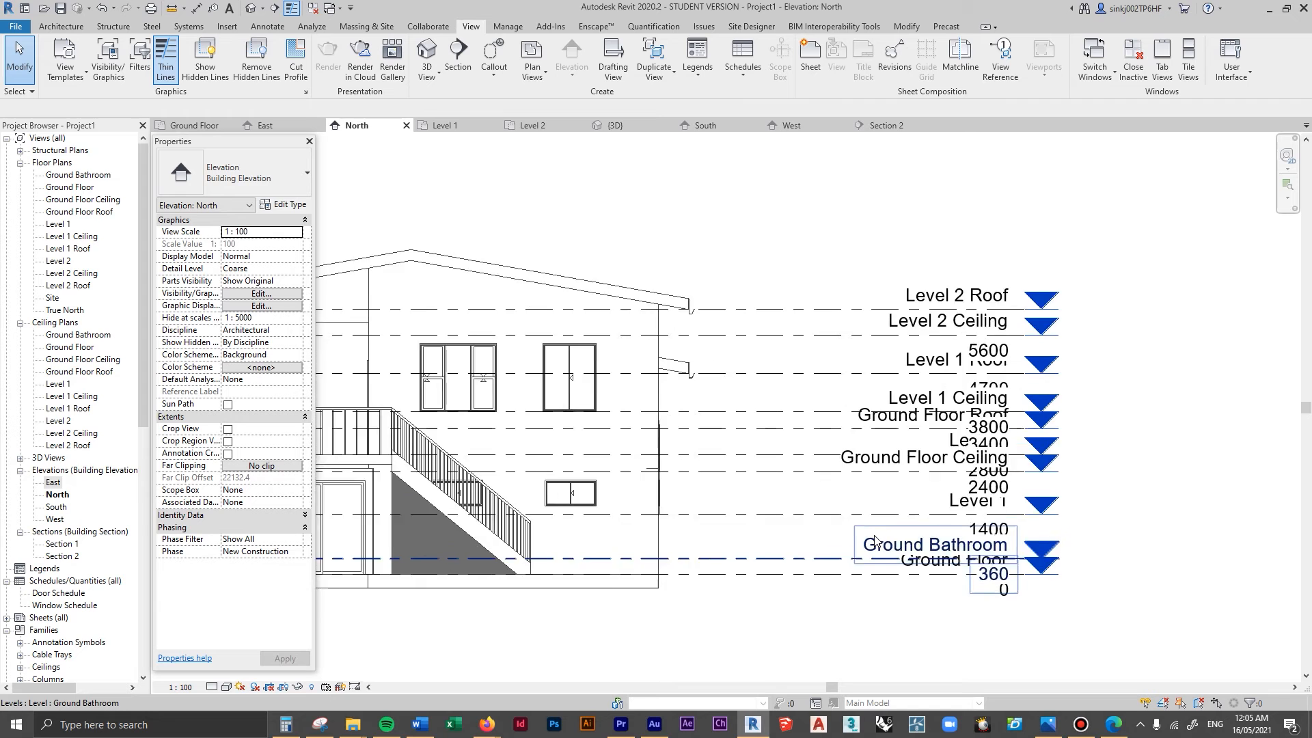
scroll(875, 540, "up", 1)
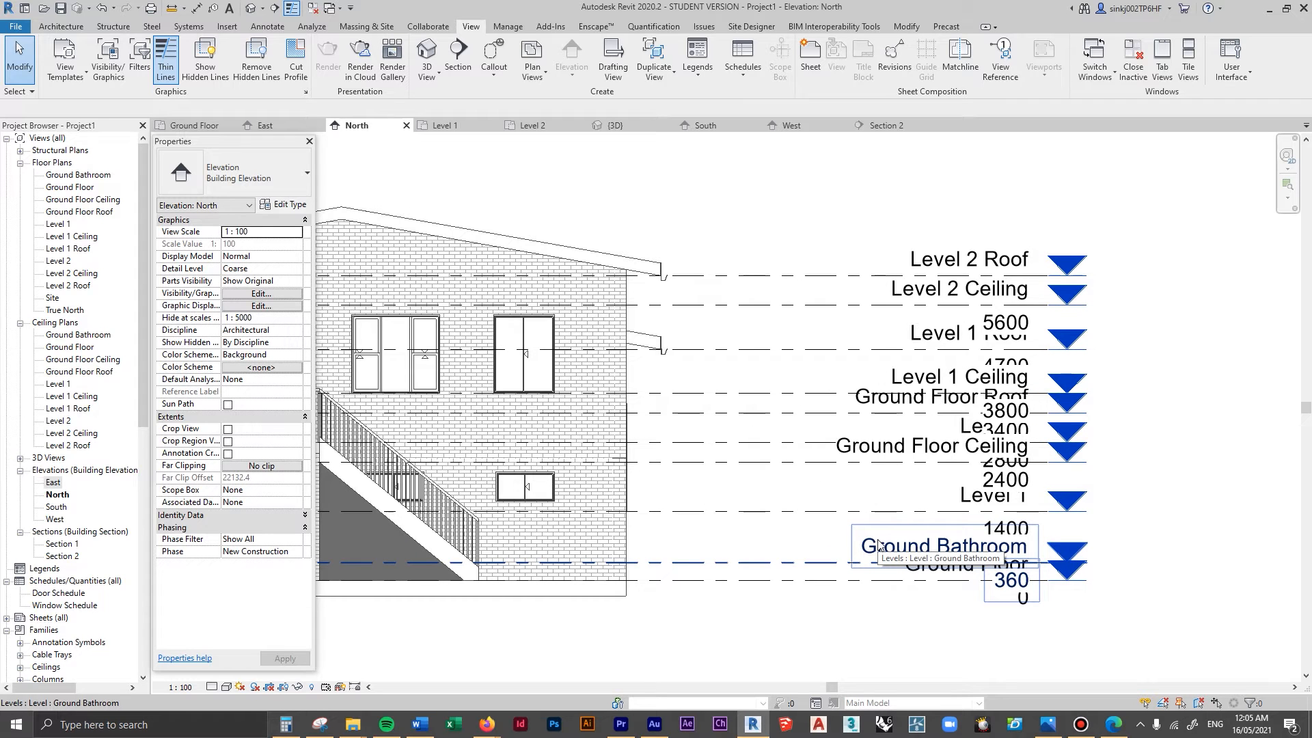
left_click_drag(899, 223, 808, 623)
right_click(850, 366)
mouse_move(891, 471)
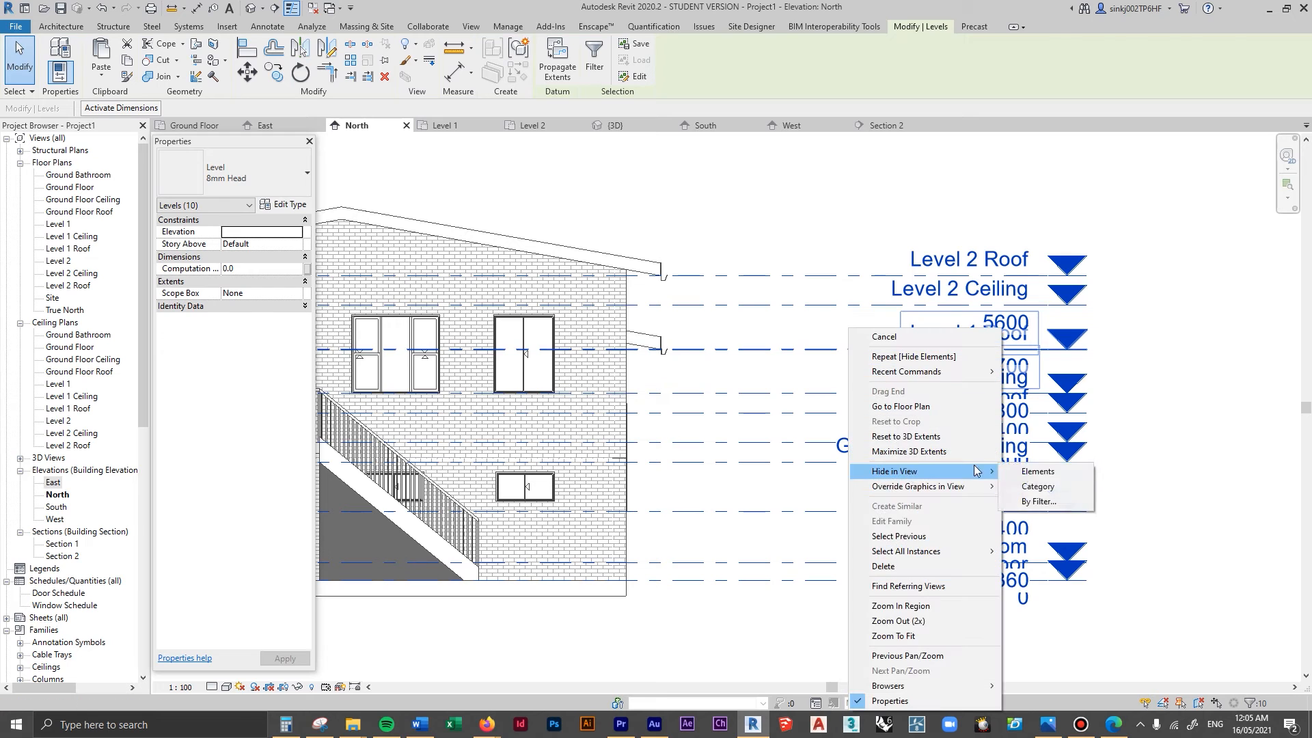
left_click(1049, 465)
left_click(313, 686)
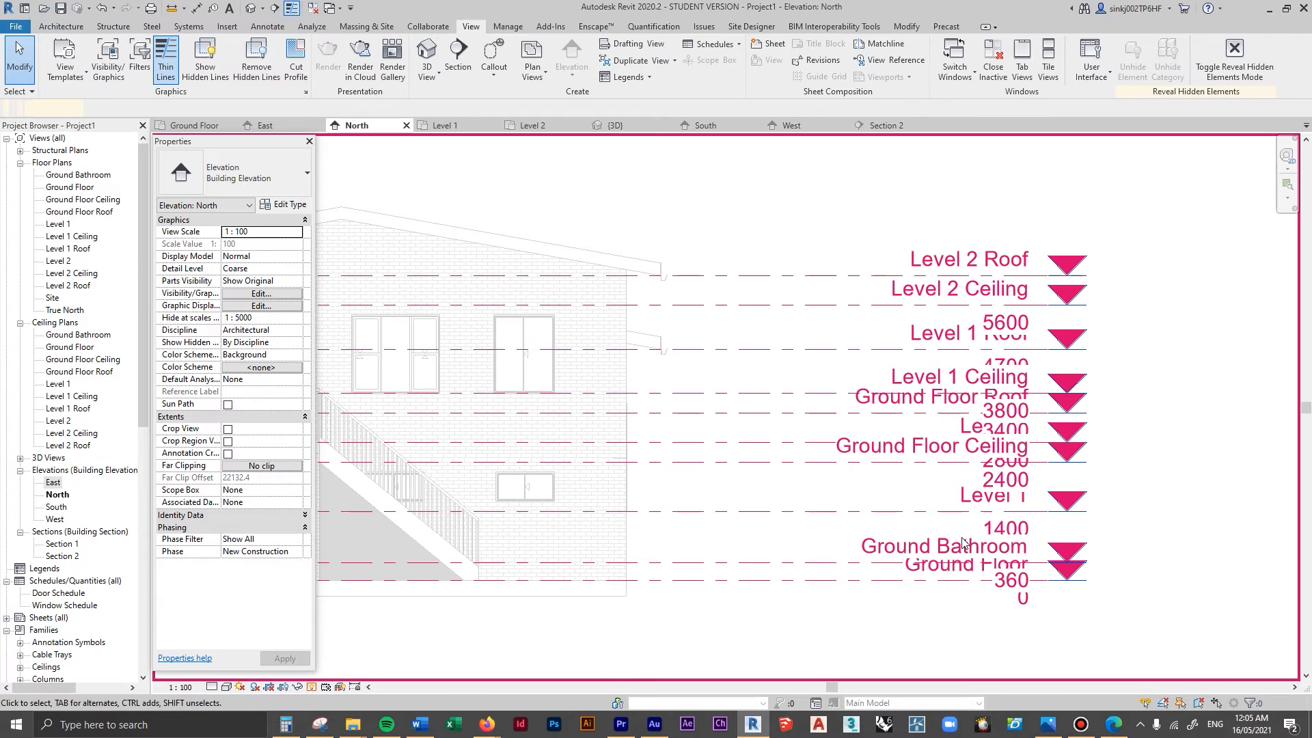
- Unhide only the Ground Floor, Level 1, Level 1 Roof and Level 2 Roof levels and leave the hidden-elements mode
left_click(937, 585)
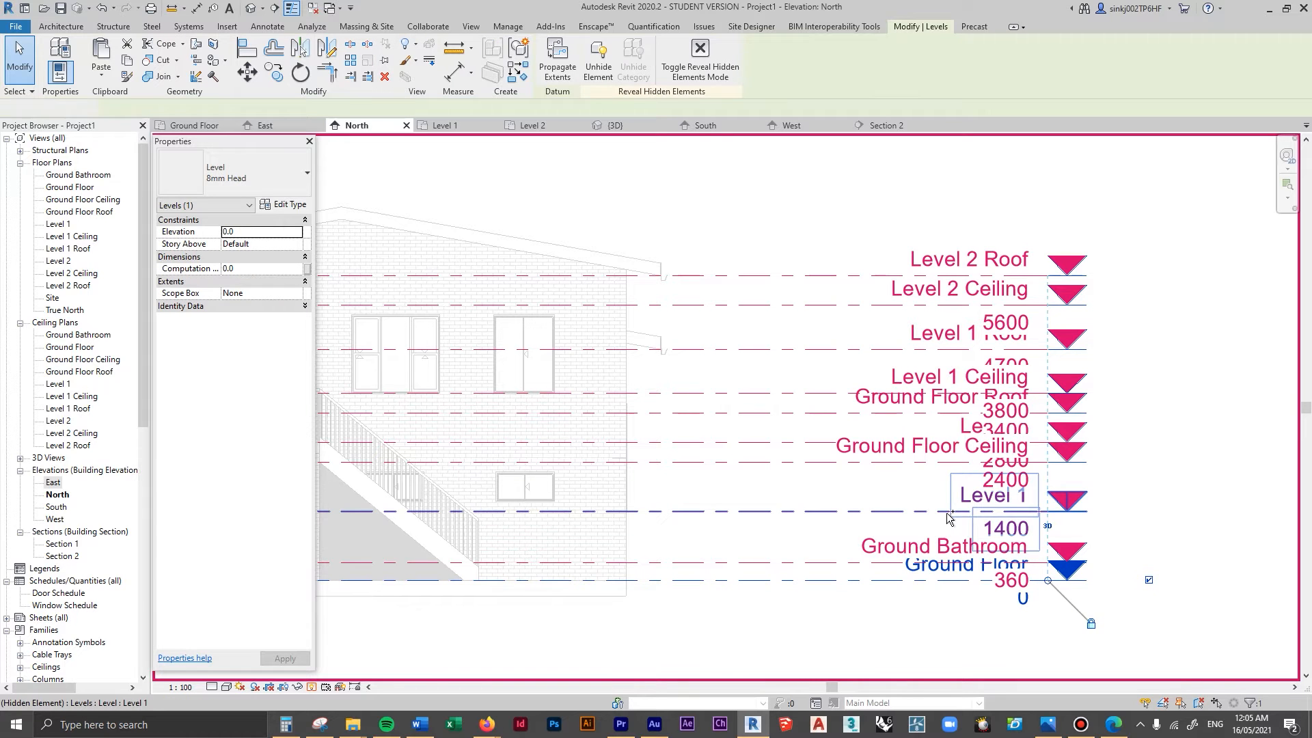
left_click(945, 512, "ctrl")
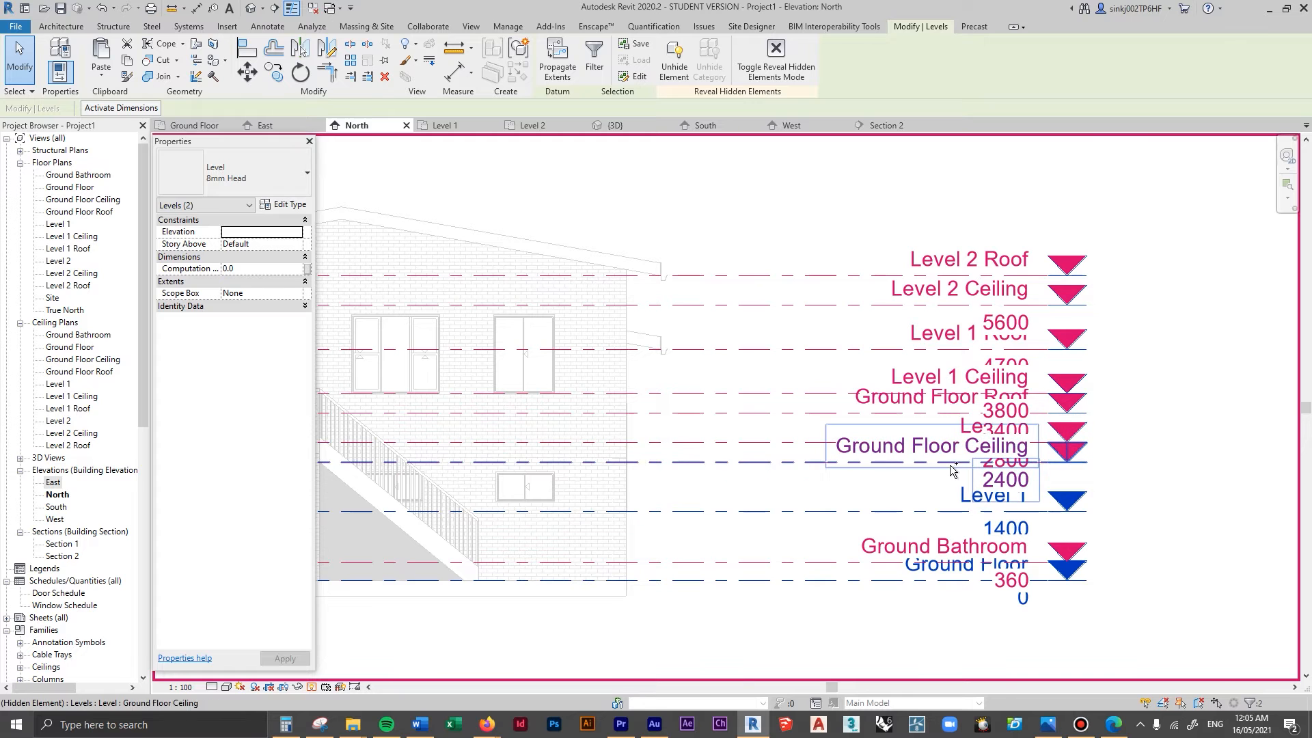
left_click(1009, 469, "ctrl")
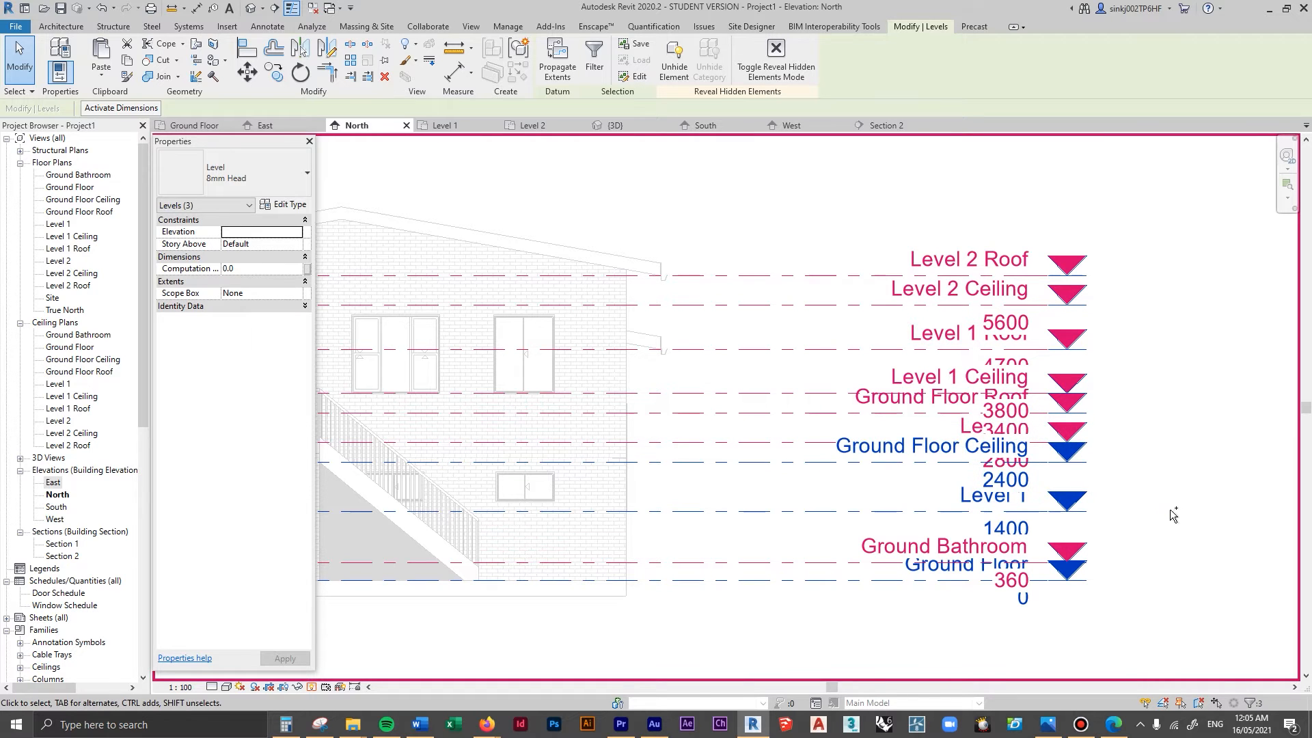
left_click(909, 455, "shift")
left_click(869, 351, "ctrl")
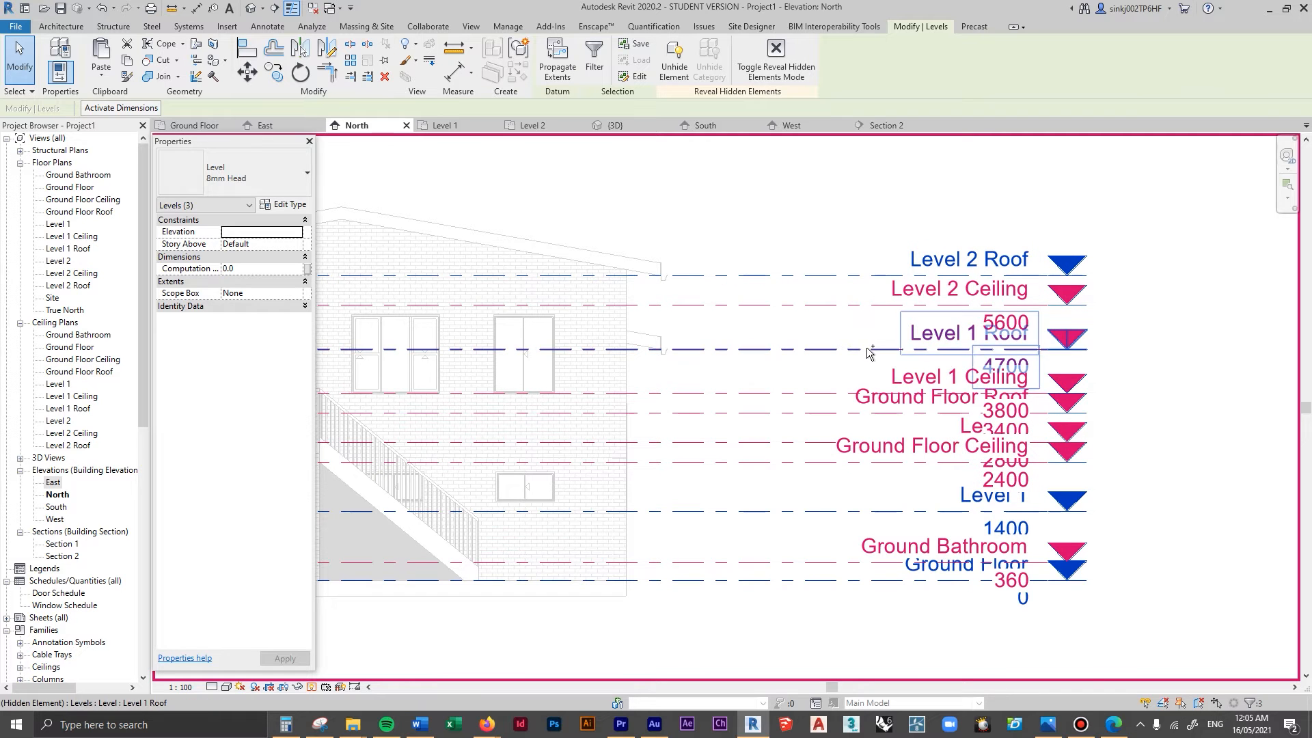
right_click(869, 352)
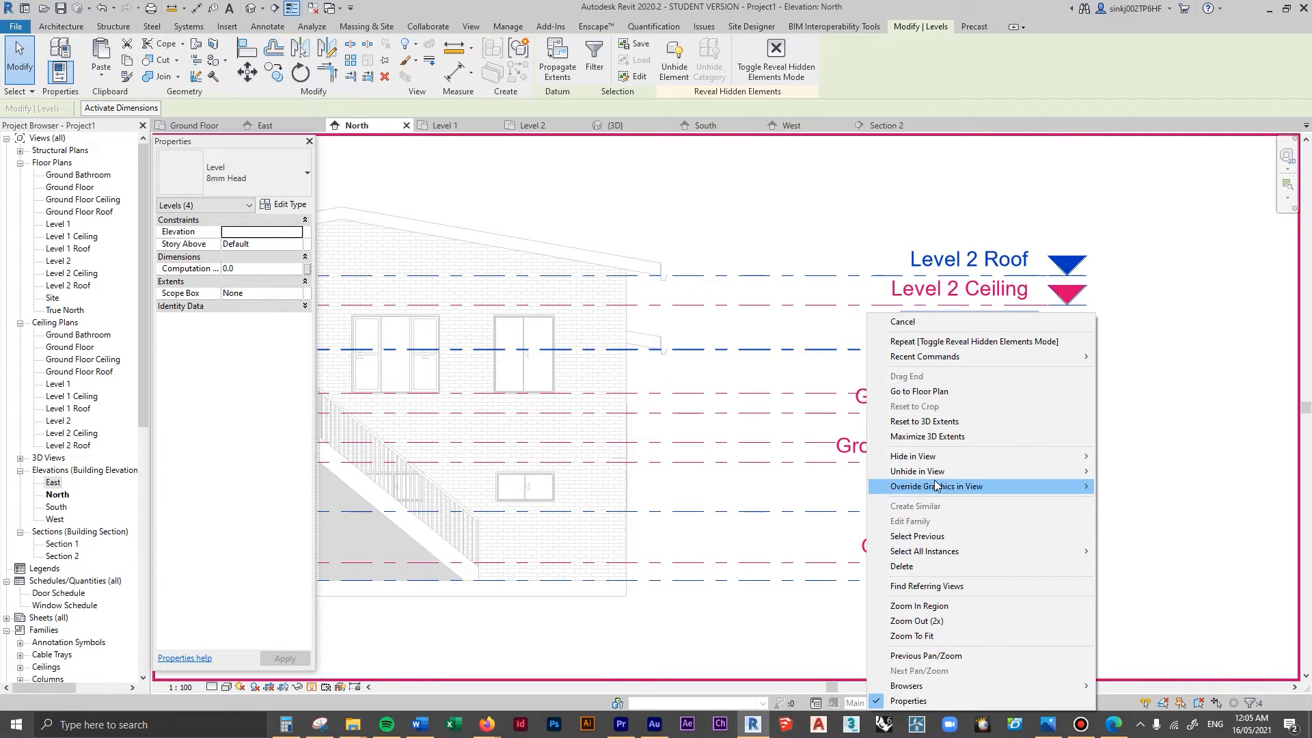
left_click(1134, 468)
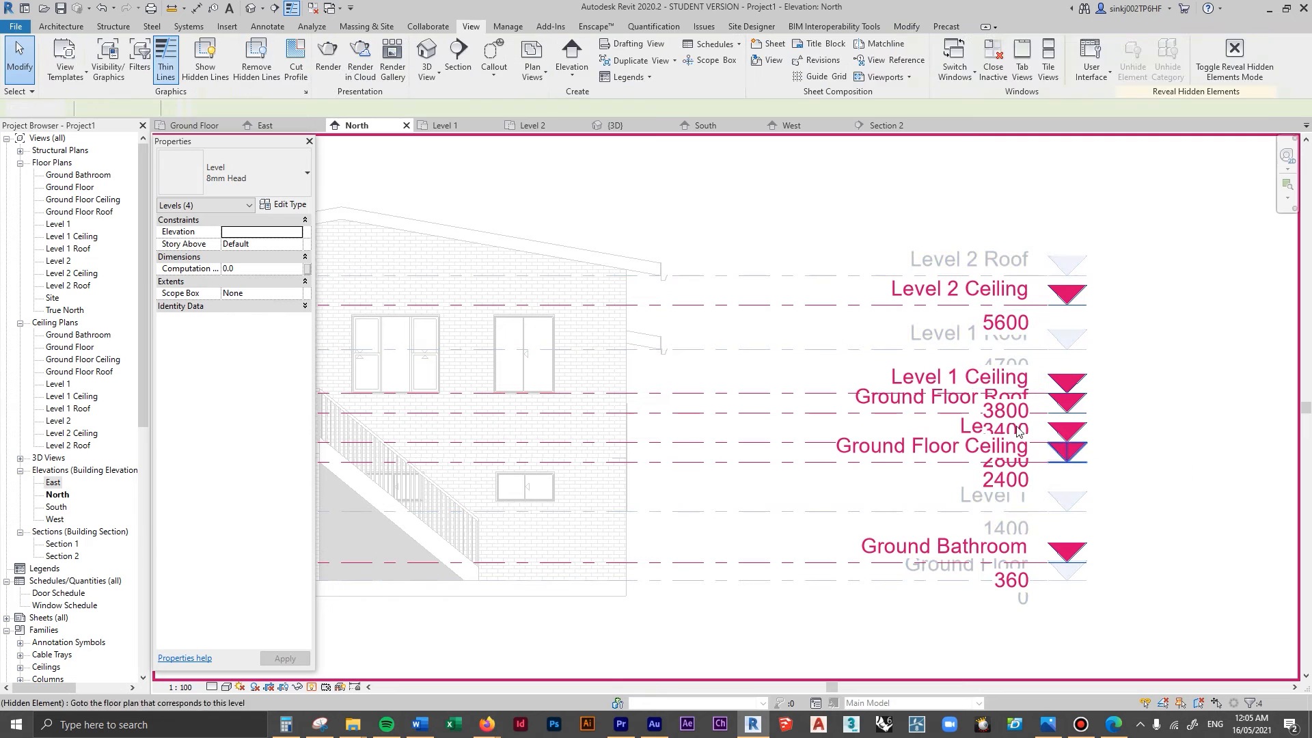
left_click(311, 687)
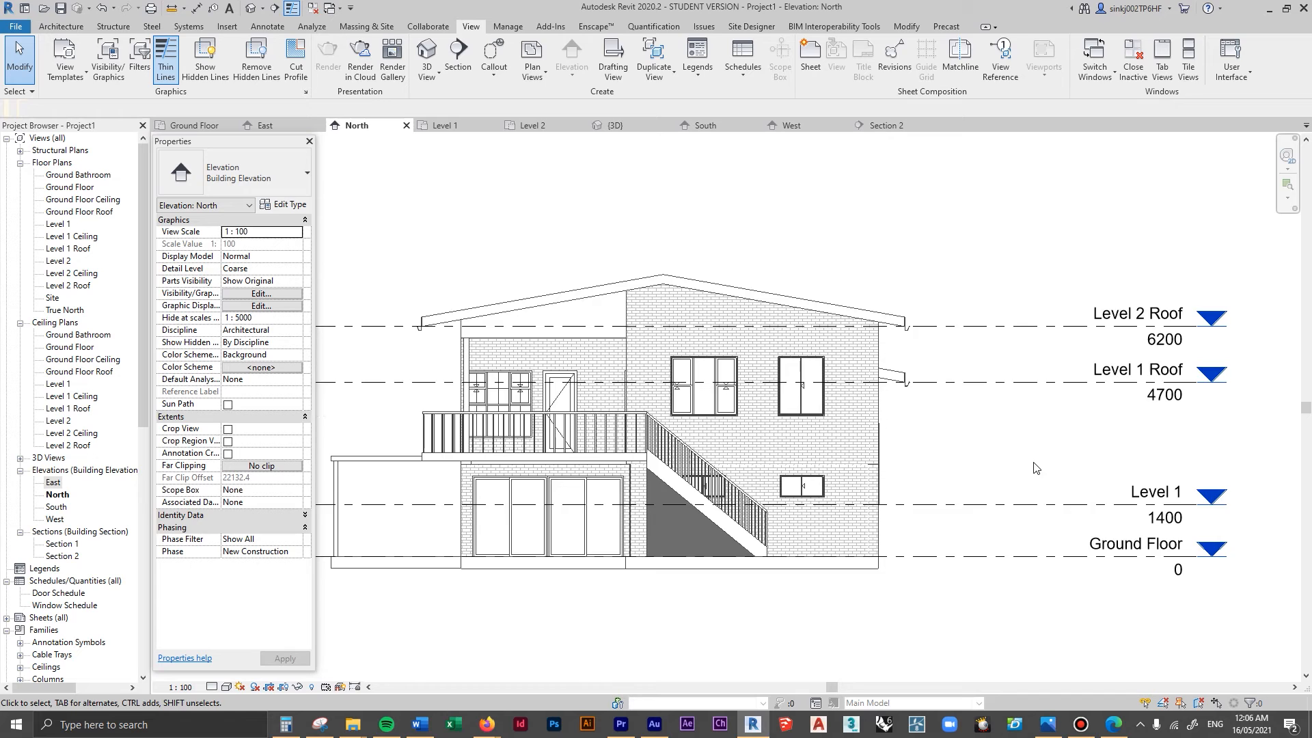
- Shorten the remaining level lines at both ends so they finish just beyond the house in the North elevation
scroll(1034, 467, "down", 2)
left_click(996, 415)
scroll(974, 422, "down", 2)
left_click_drag(342, 420, 767, 418)
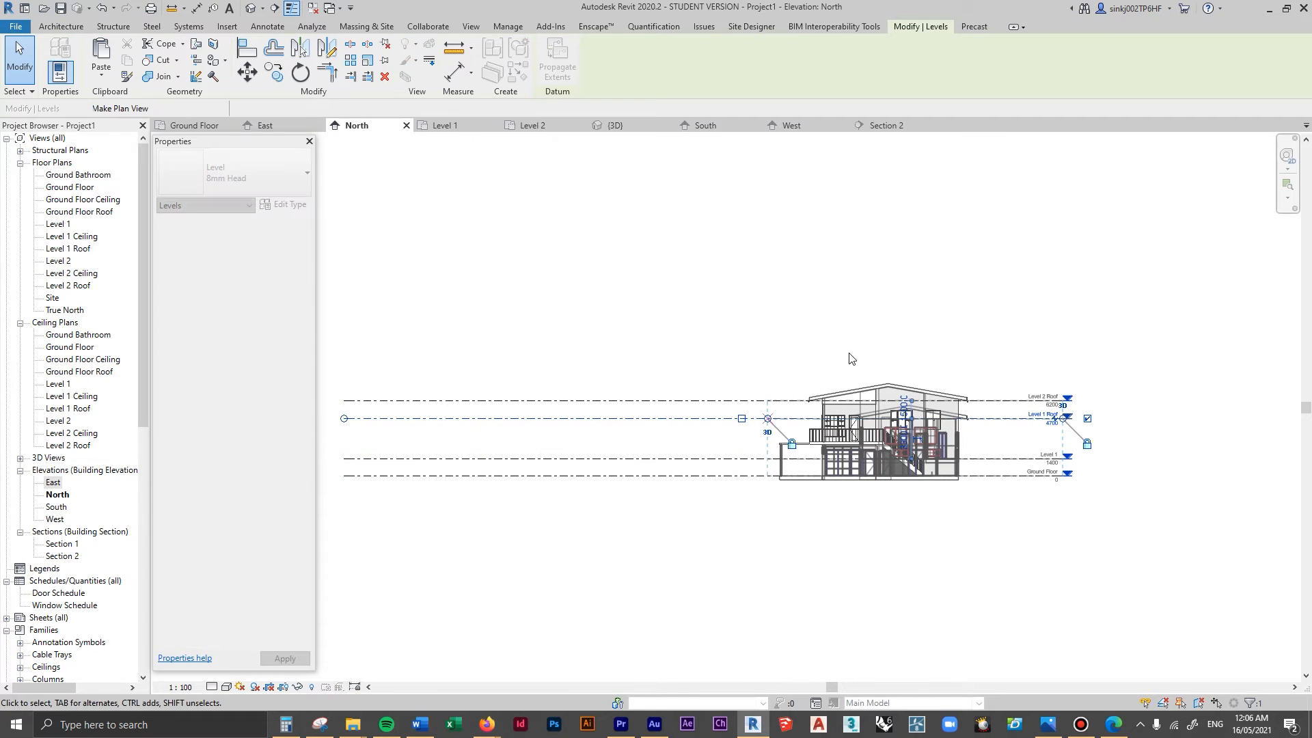
scroll(908, 431, "up", 3)
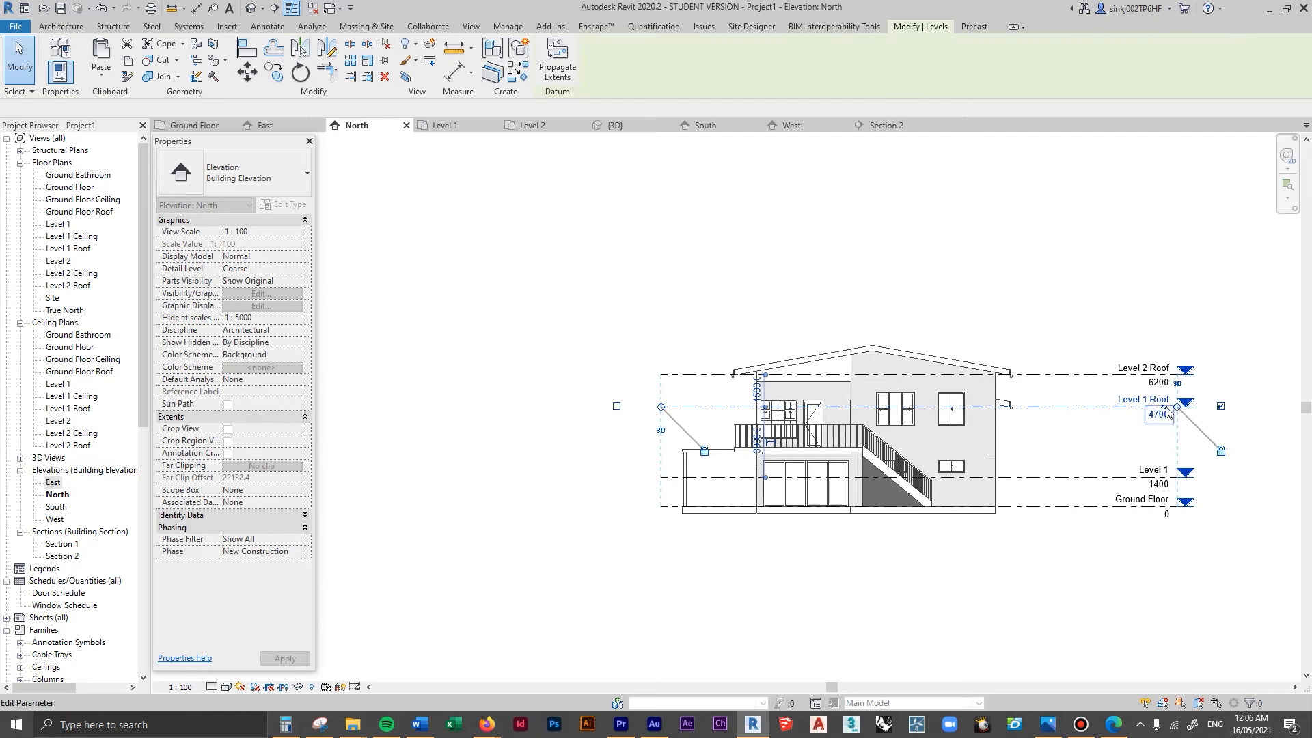
key("Escape")
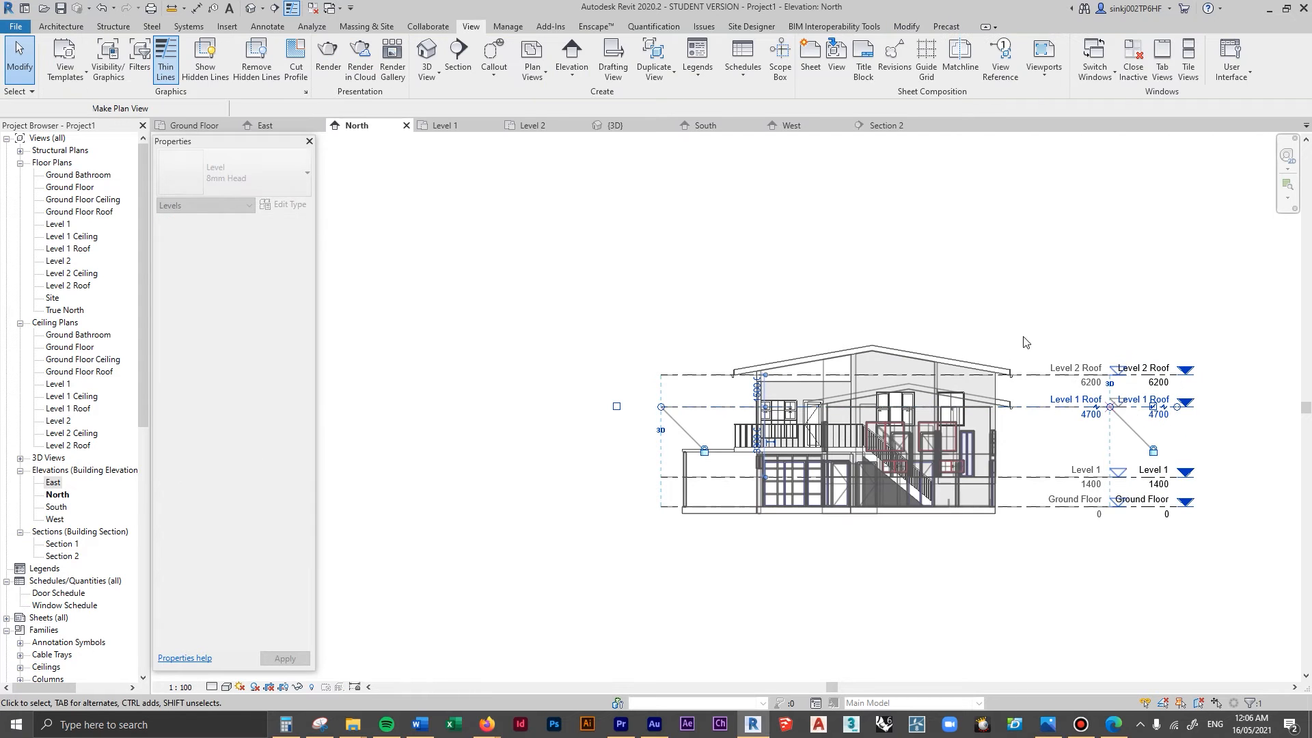
scroll(799, 455, "up", 2)
mouse_move(1004, 521)
middle_mouse_down()
mouse_move(918, 536)
mouse_move(939, 527)
middle_mouse_up()
scroll(878, 505, "up", 1)
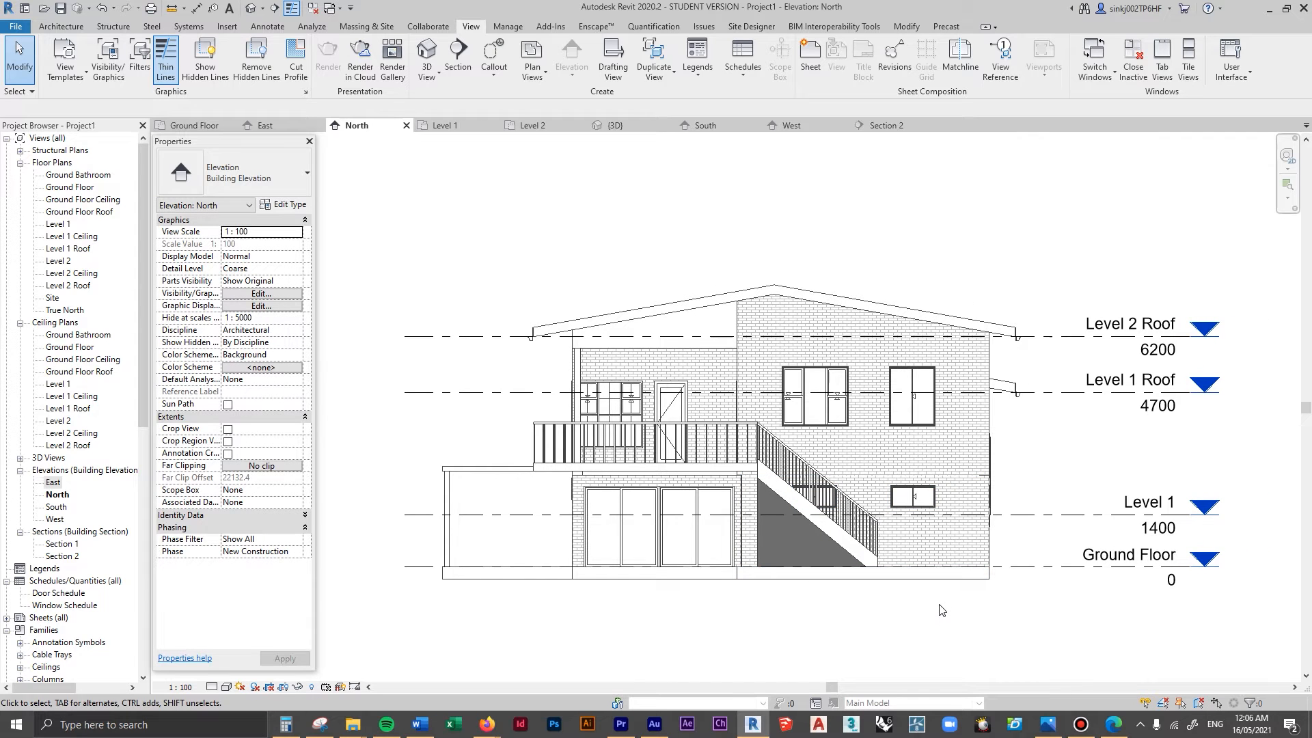
- Turn on shadows in the North elevation and set its visual style to Shaded
left_click(255, 689)
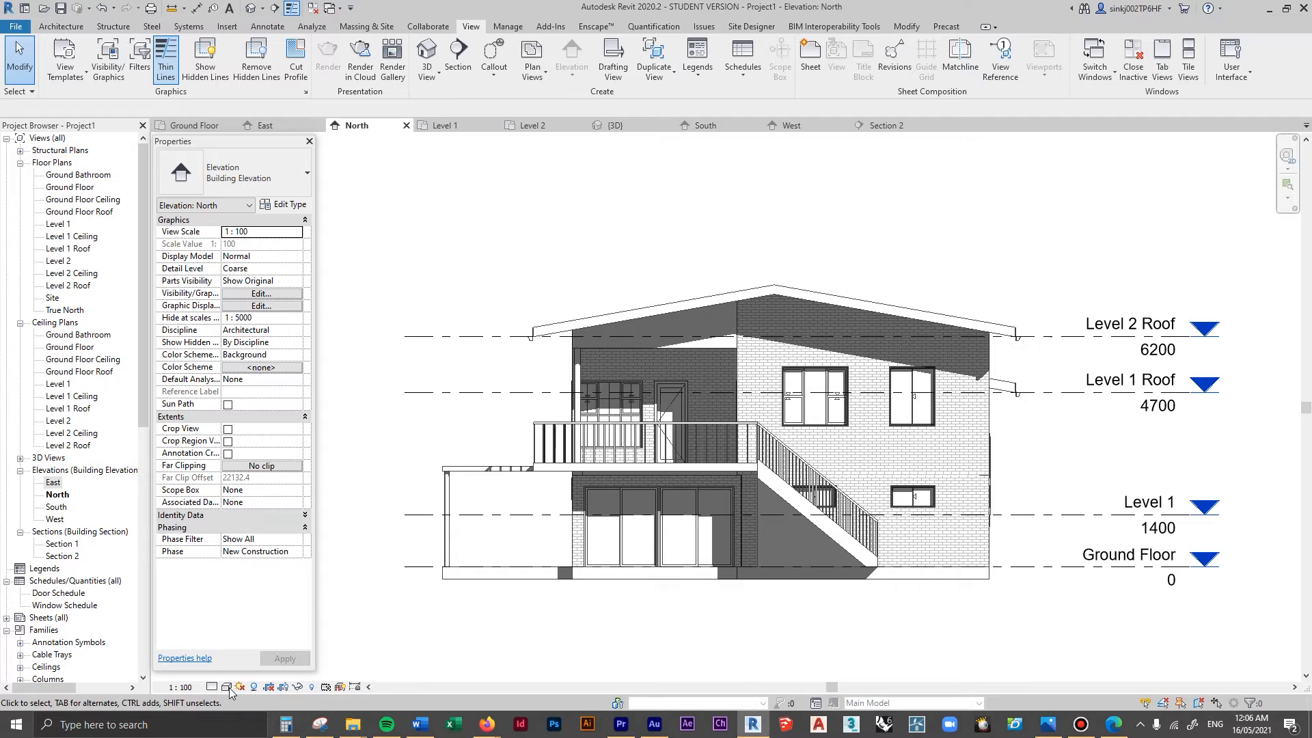
left_click(228, 688)
left_click(273, 630)
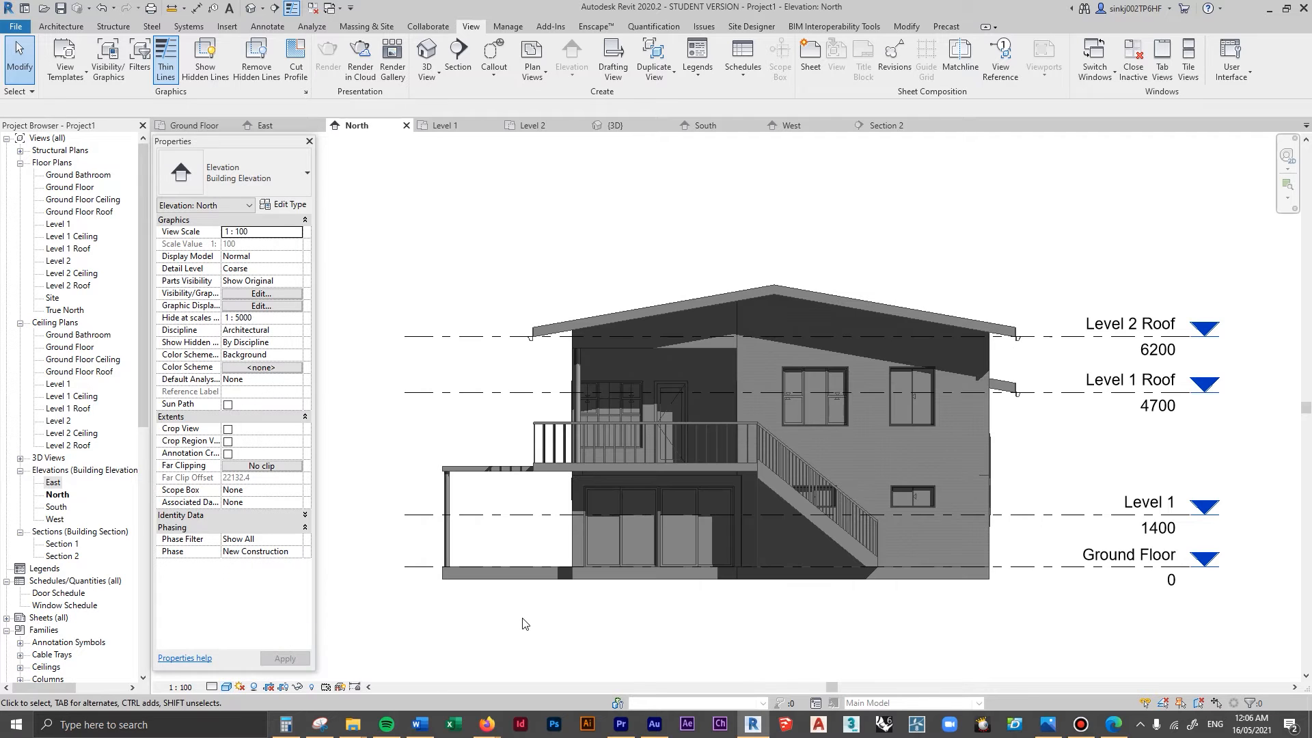
- Set the North elevation's phase to Existing
scroll(700, 449, "up", 2)
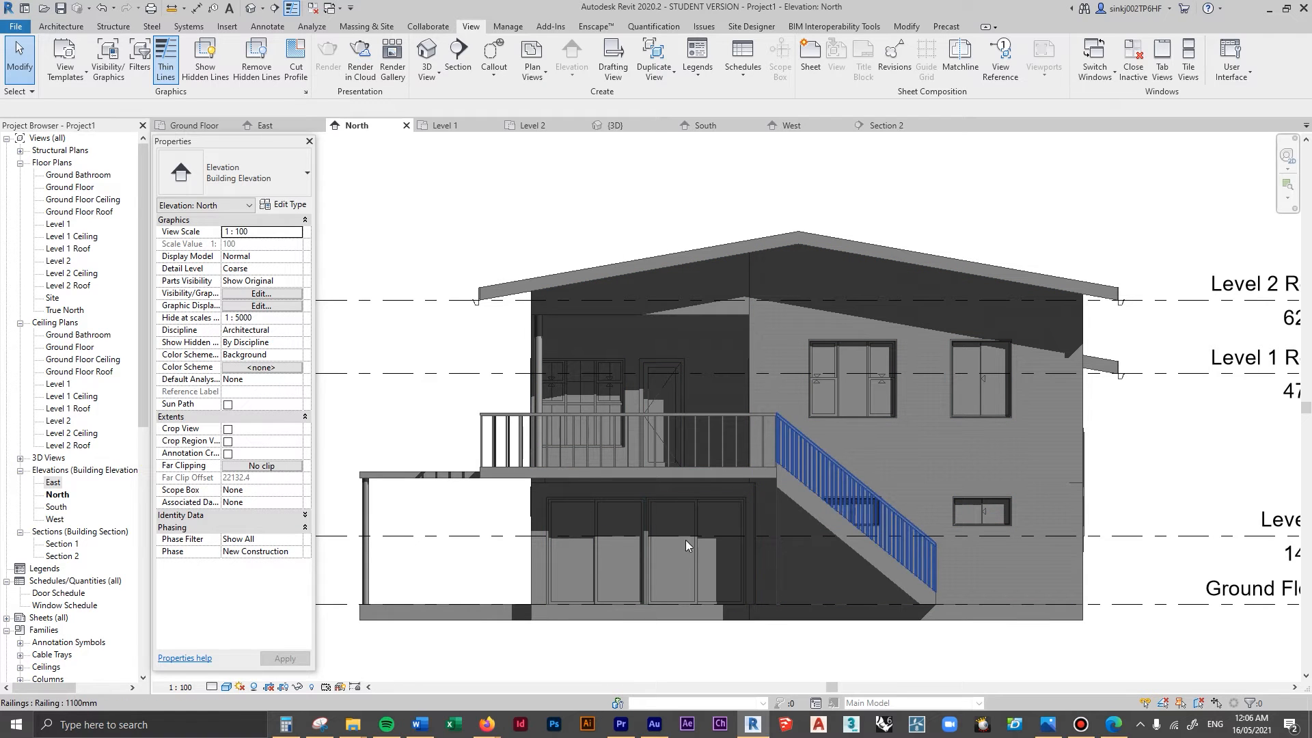
left_click(293, 552)
left_click(278, 570)
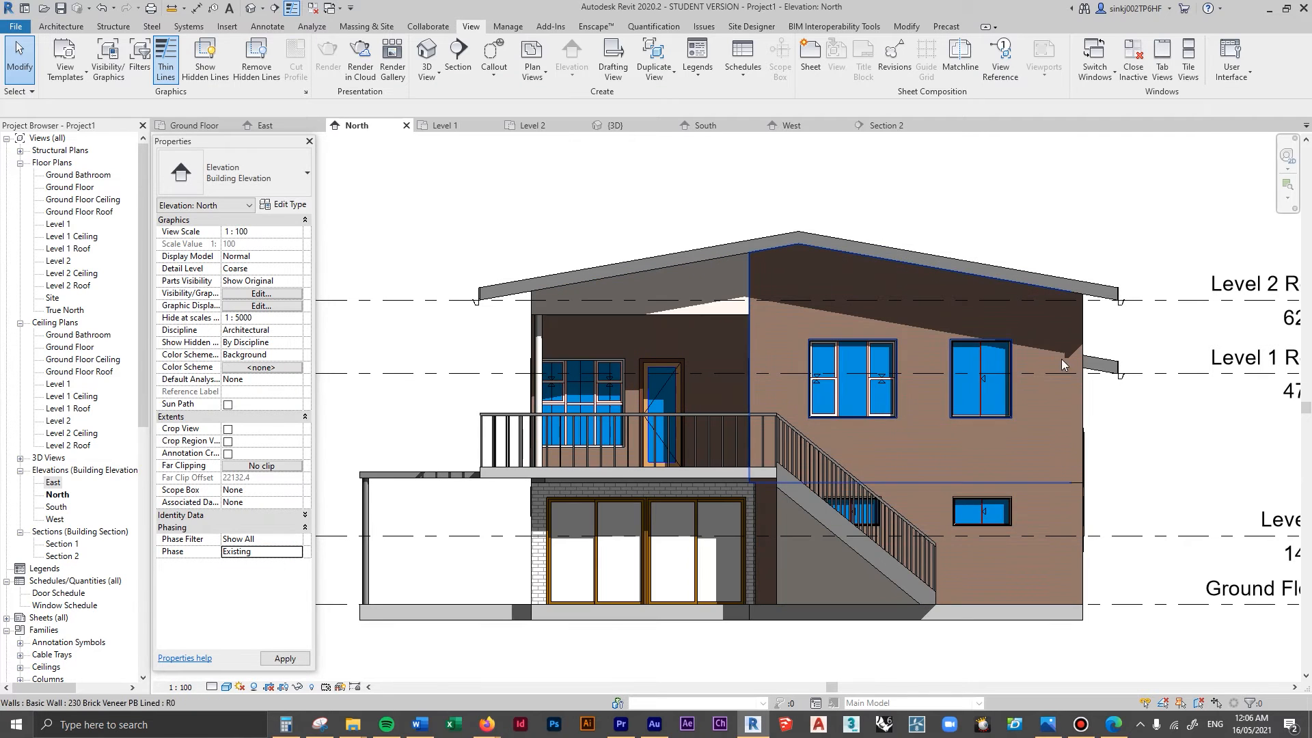
- Open the Ground Floor plan and look over the elevation and section markers around the house
key("ctrl+Tab")
scroll(858, 540, "up", 3)
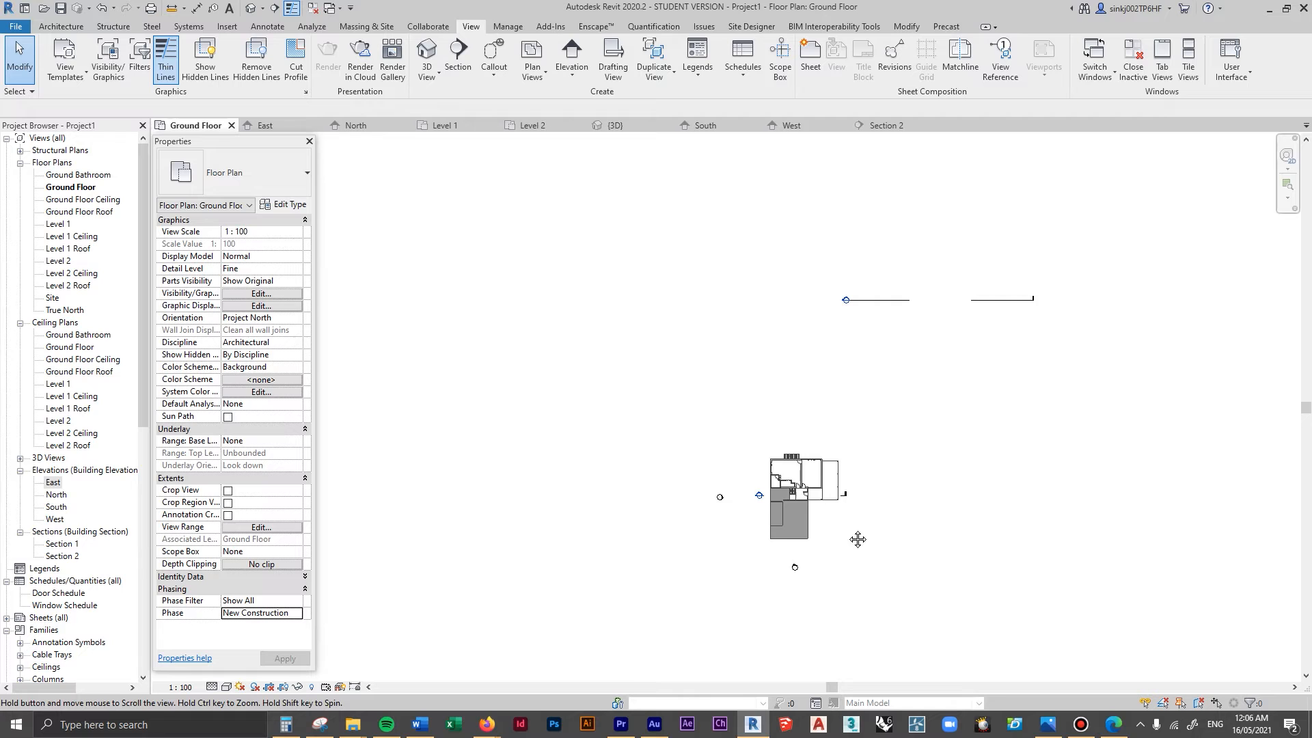
scroll(800, 509, "up", 4)
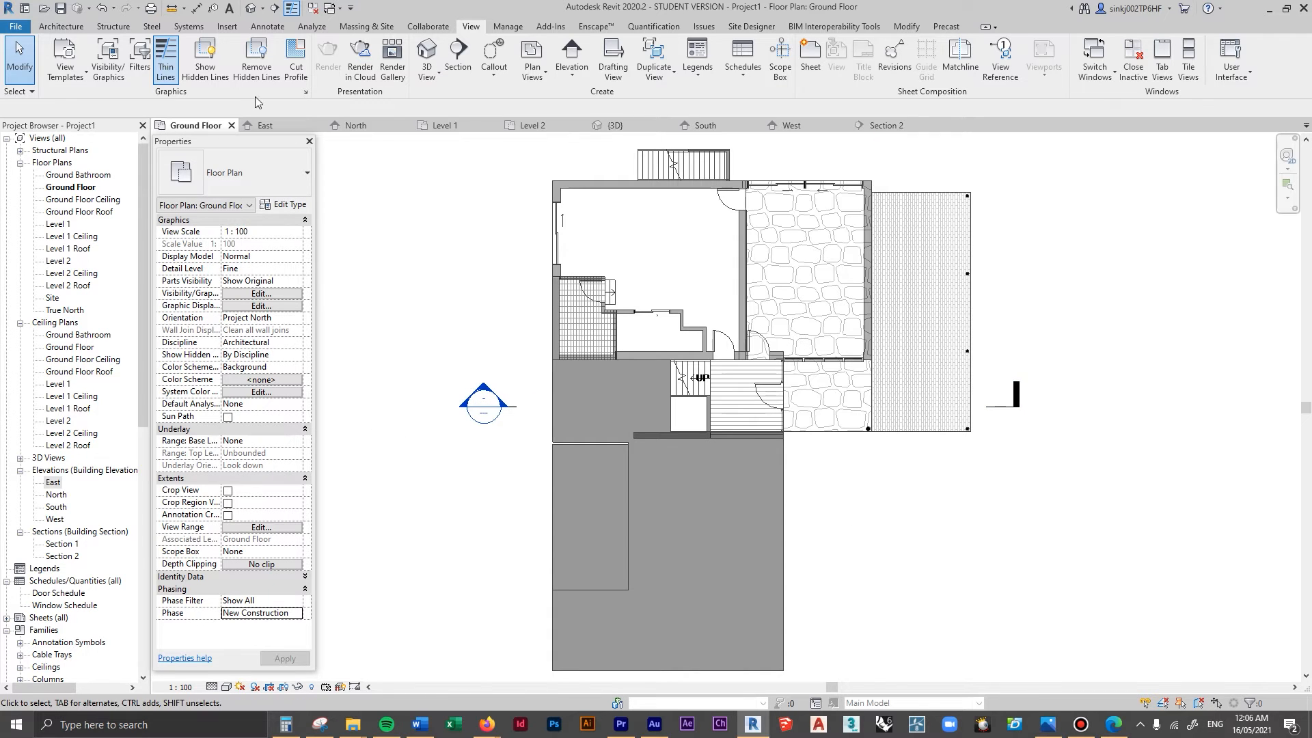
scroll(852, 553, "down", 3)
mouse_move(751, 413)
middle_mouse_down()
mouse_move(816, 477)
mouse_move(816, 415)
middle_mouse_up()
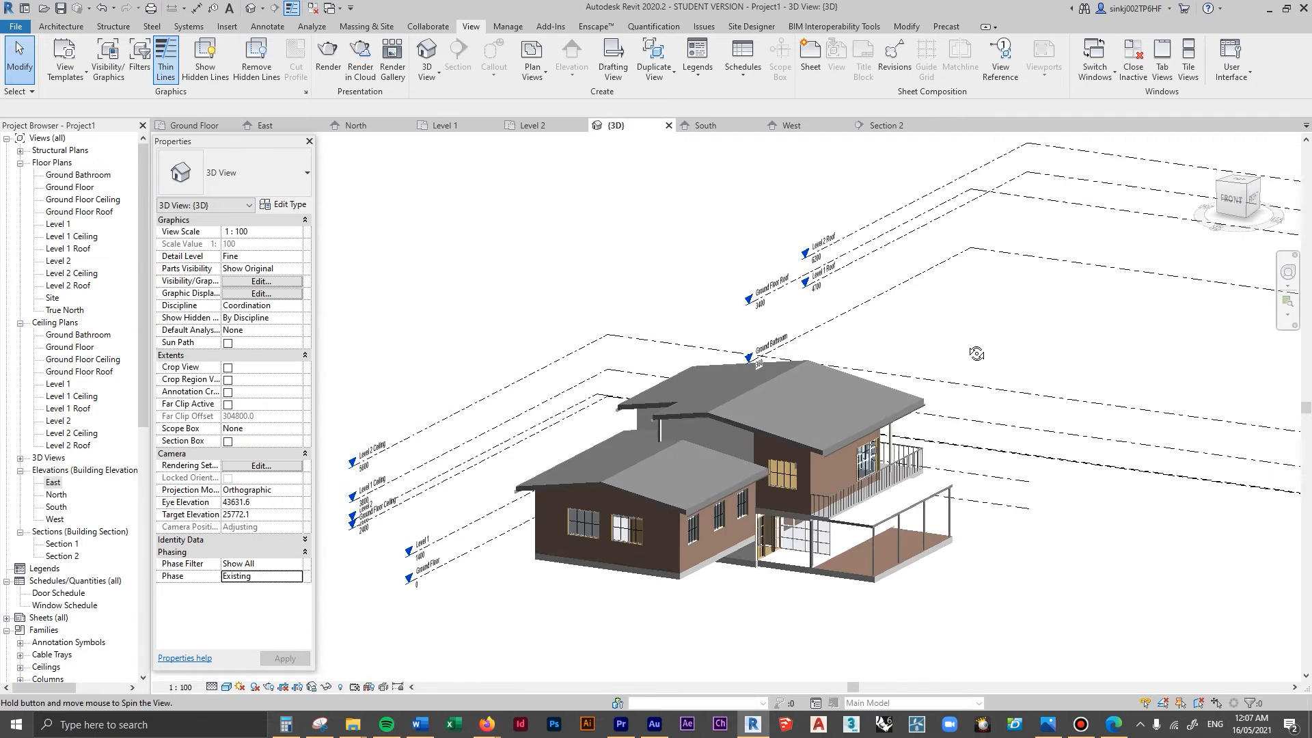
- Hide all the levels surrounding the house in the 3D view
middle_click_drag(978, 354, 955, 362, "shift")
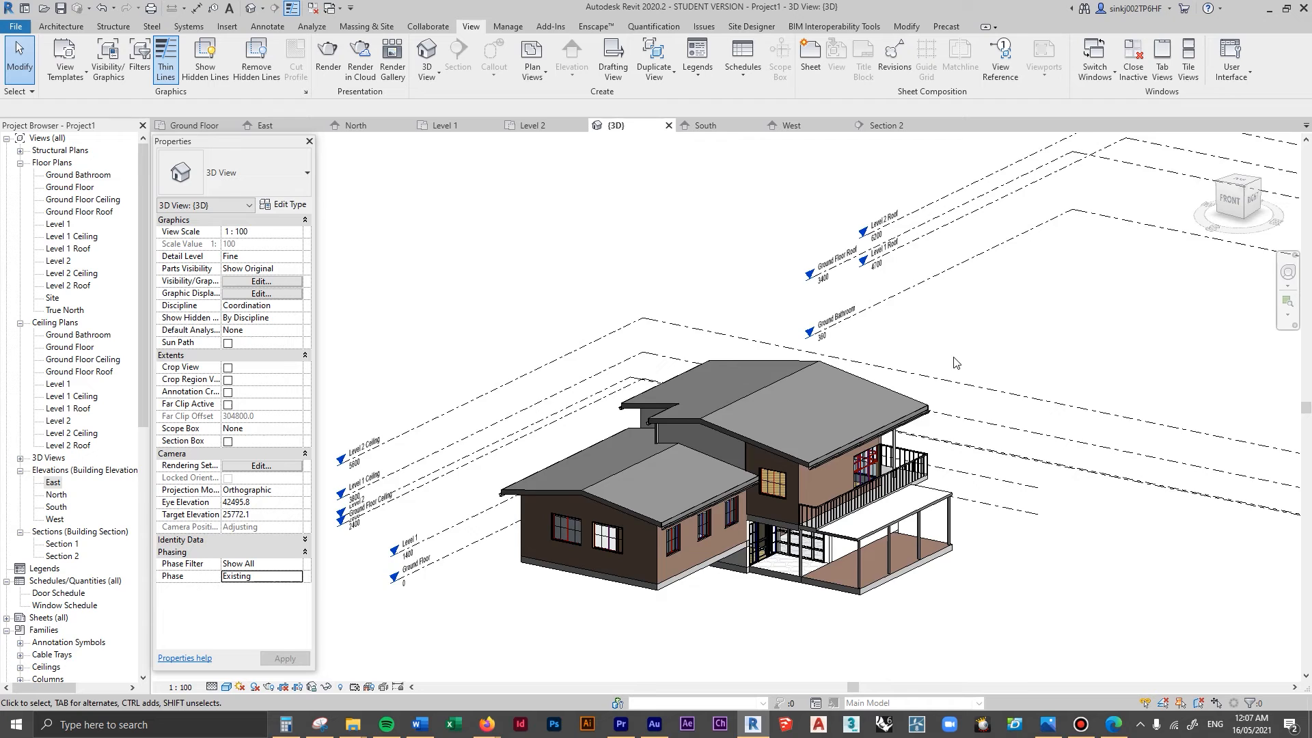
scroll(954, 362, "down", 3)
middle_click_drag(1058, 354, 926, 343)
left_click_drag(1038, 215, 847, 450)
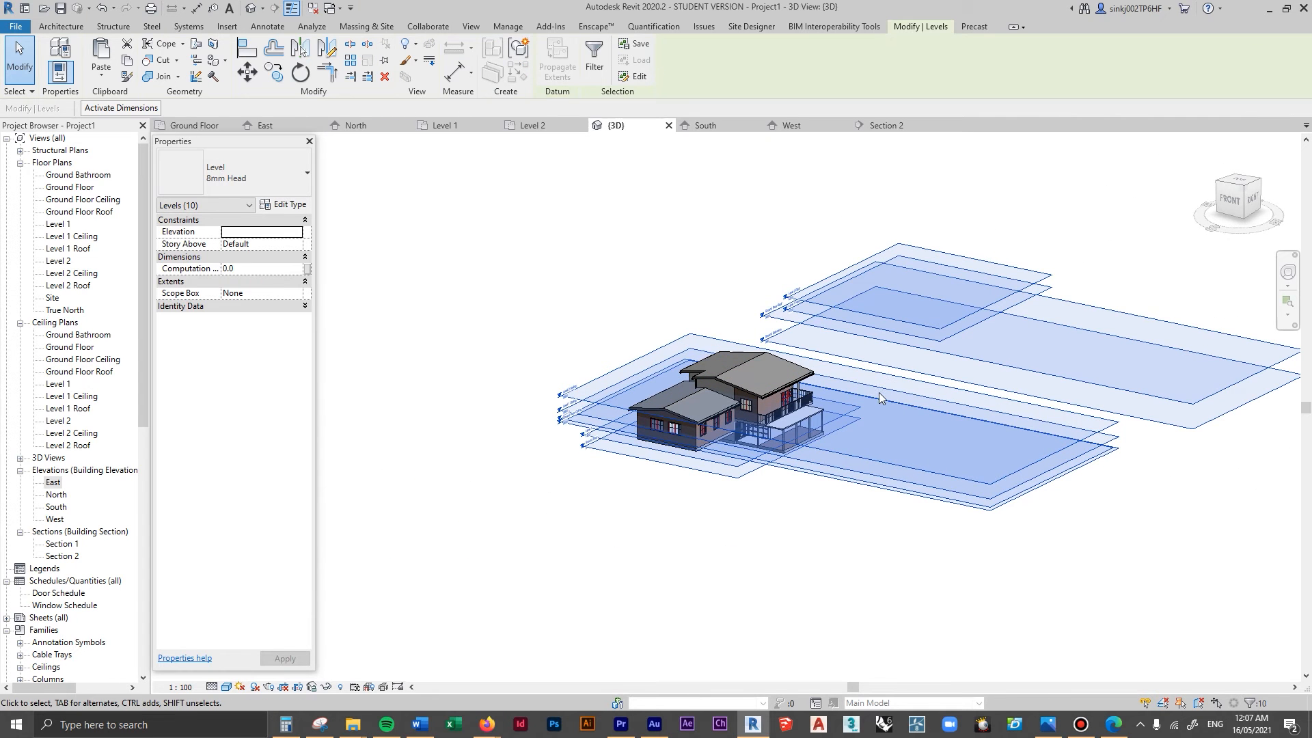
right_click(877, 398)
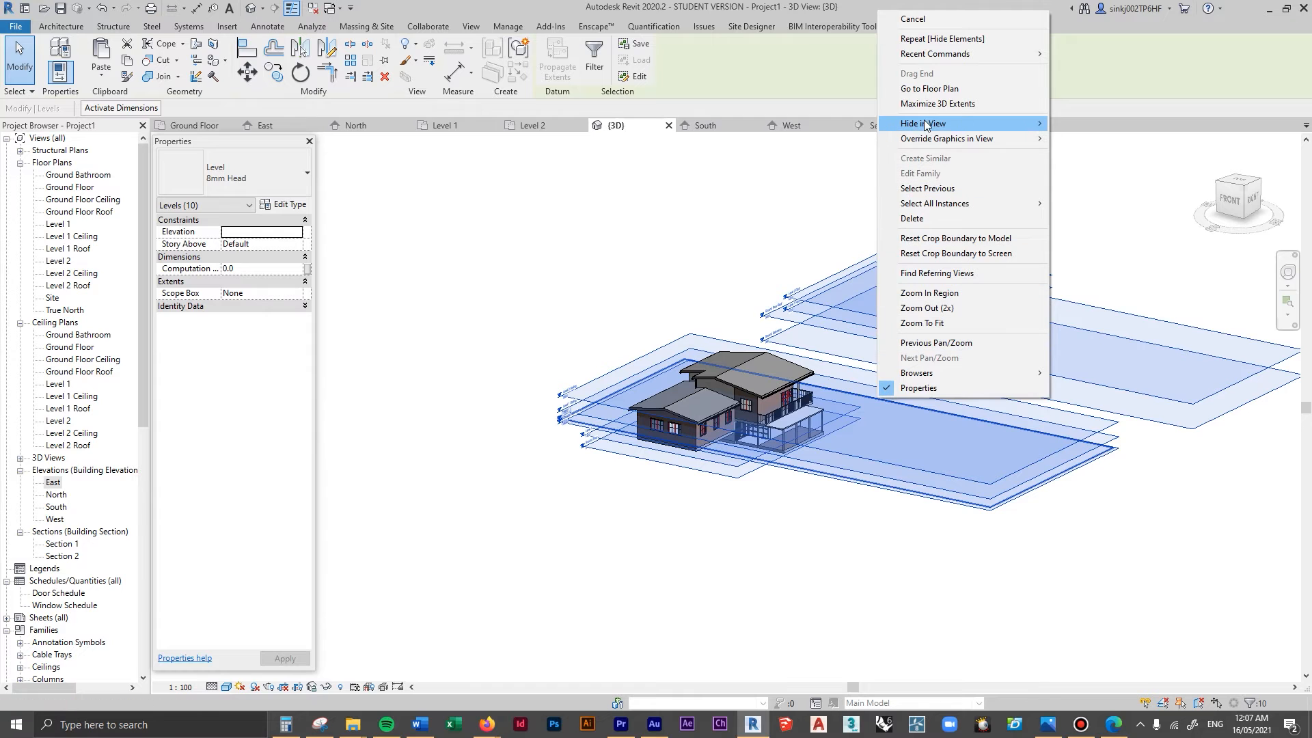
mouse_move(1028, 123)
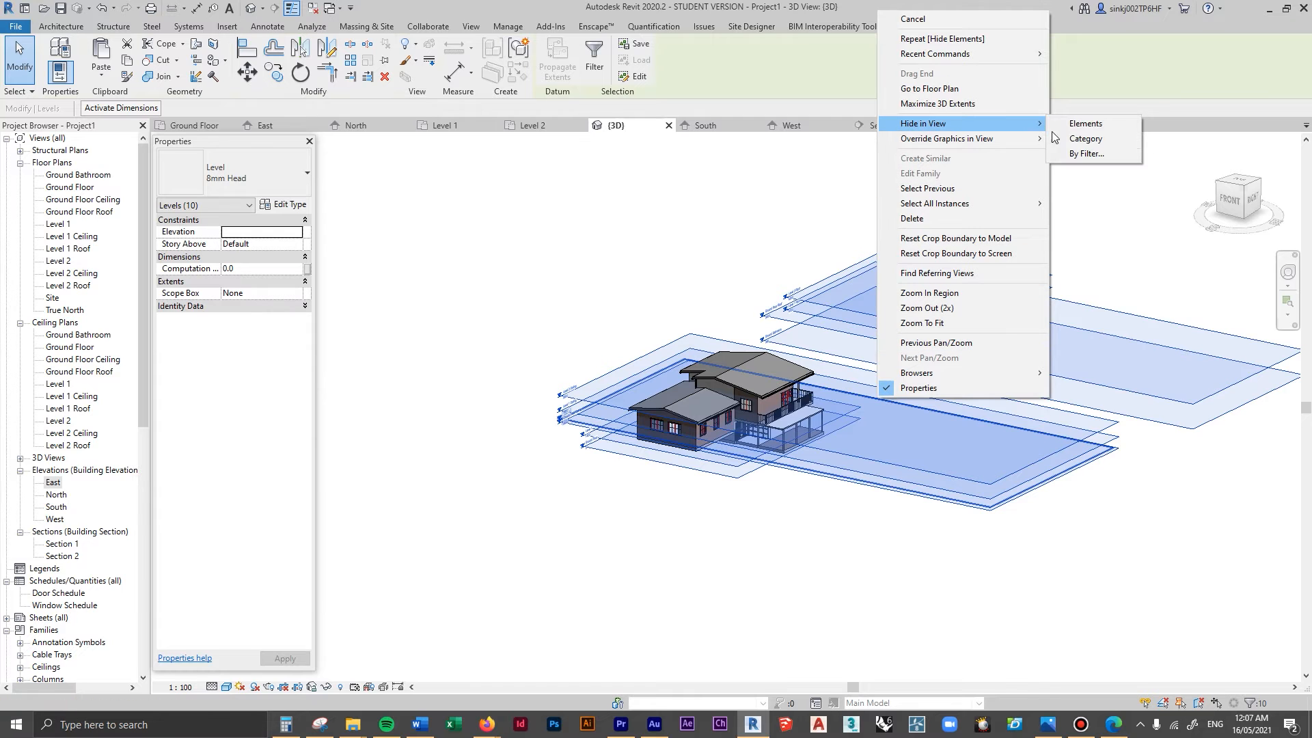
left_click(1086, 124)
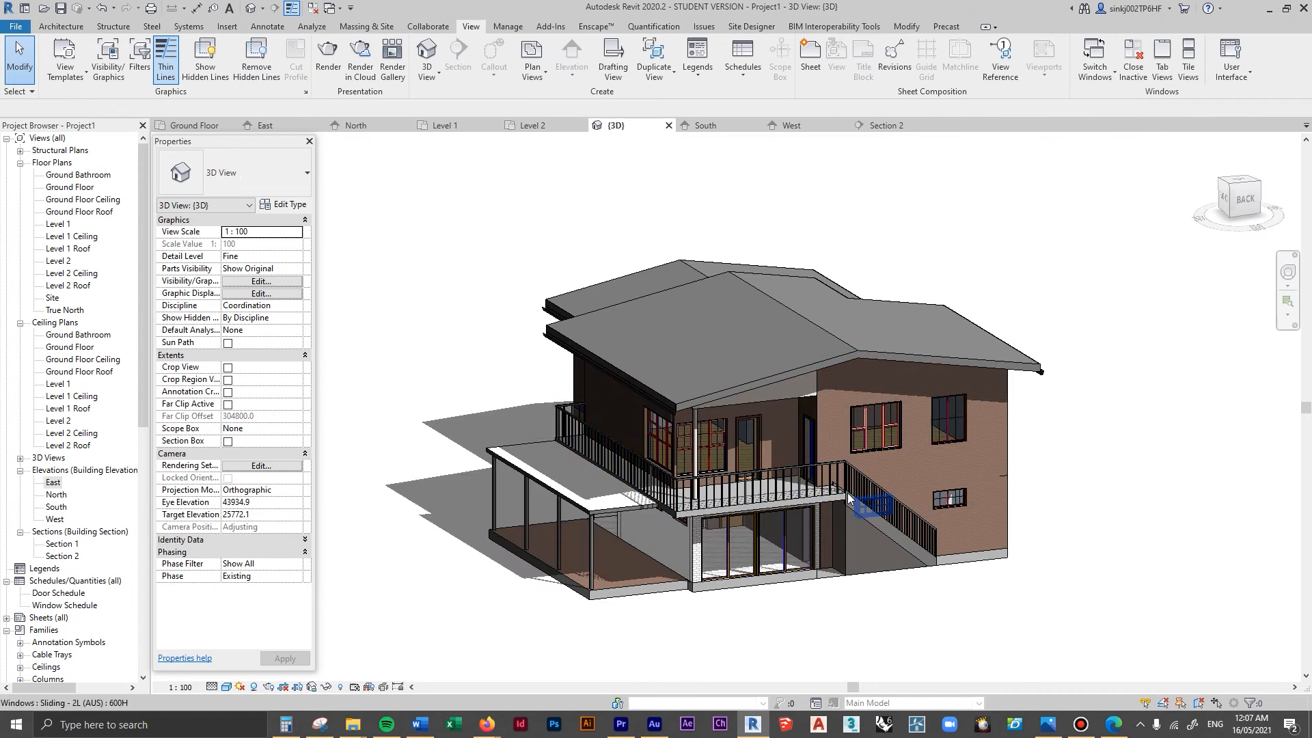
- Set the 3D view's visual style to Hidden Line and turn off its shadows
middle_click_drag(809, 540, 725, 505, "shift")
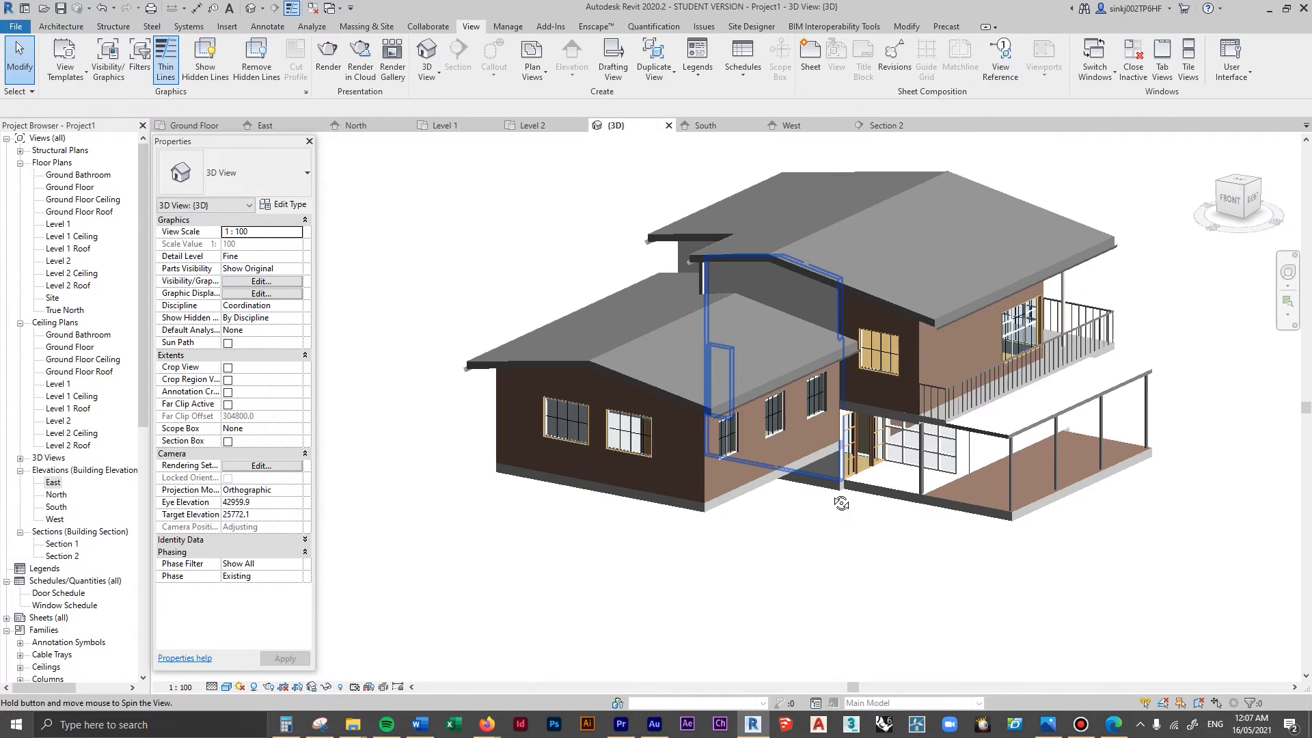
left_click(226, 686)
left_click(274, 617)
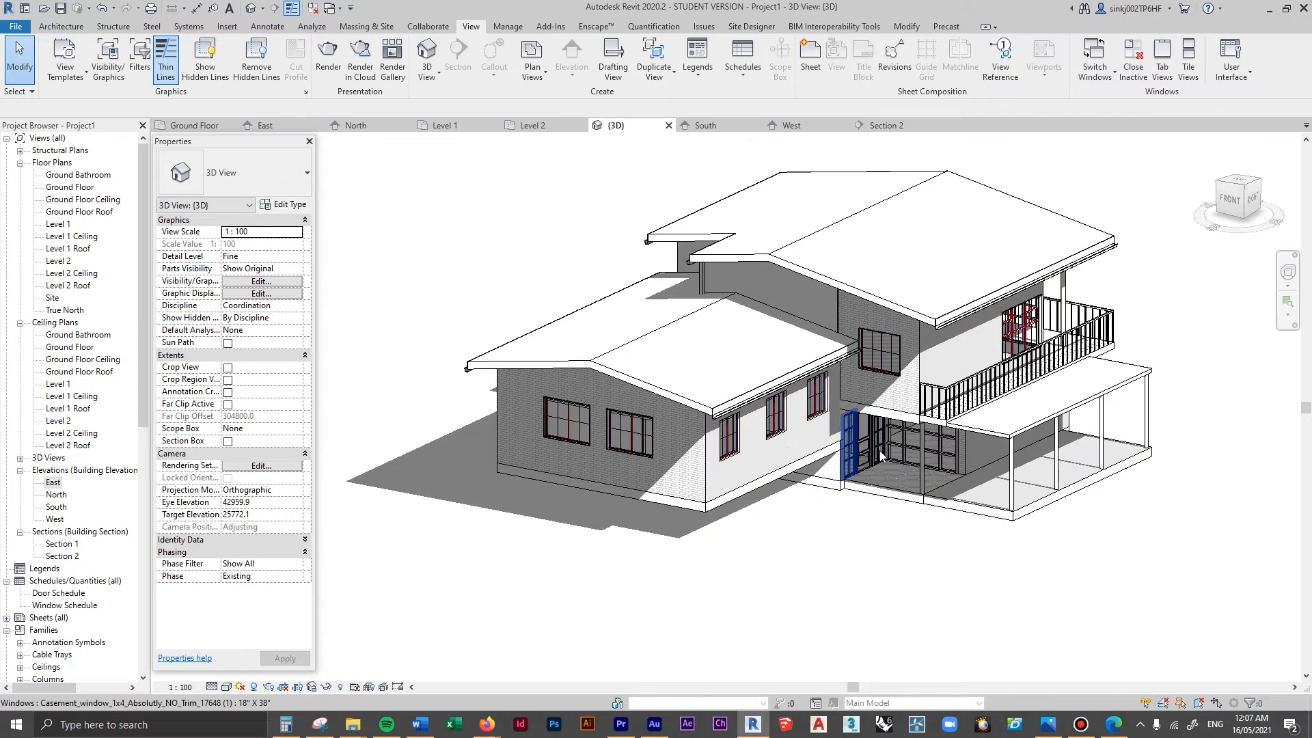
middle_click_drag(916, 624, 255, 692, "shift")
left_click(254, 686)
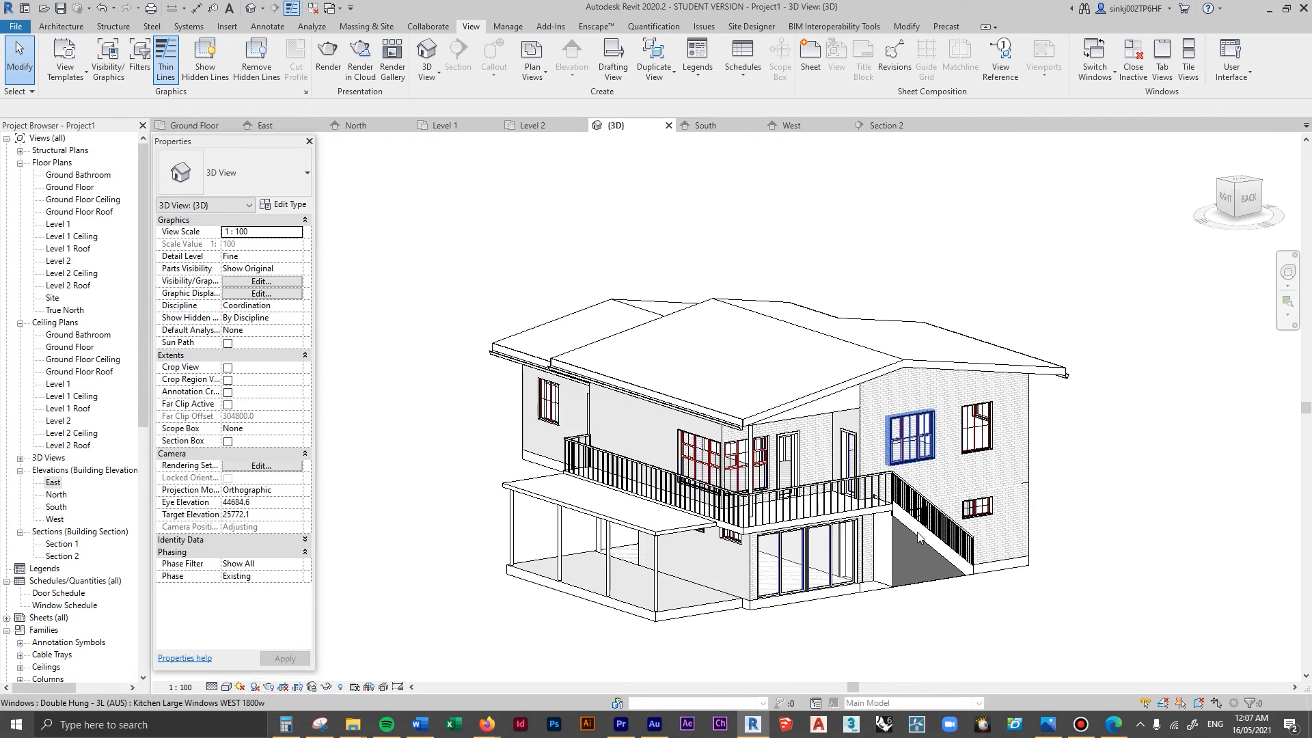
middle_click_drag(917, 537, 792, 469, "shift")
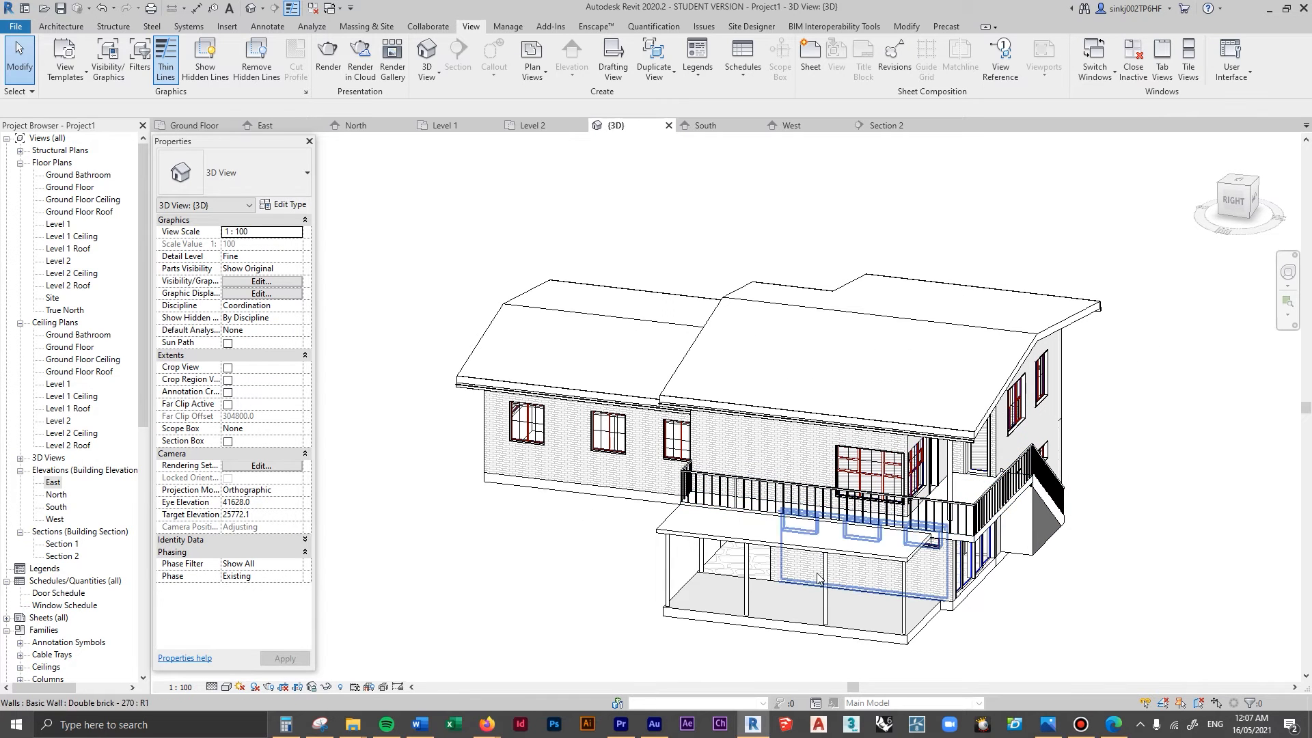
middle_click_drag(792, 546, 745, 537, "shift")
middle_click_drag(864, 481, 916, 594, "shift")
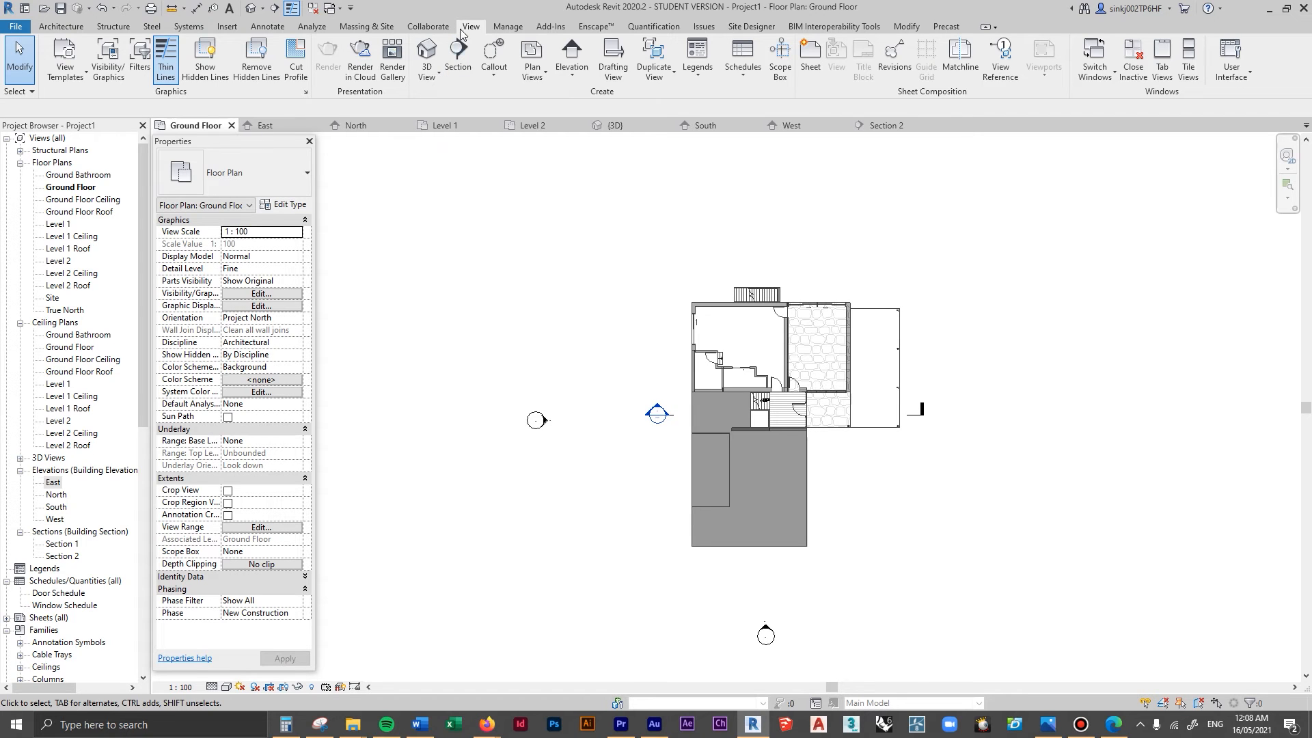
- Place a building elevation marker beyond the north side of the house on the Ground Floor plan, facing the house
left_click(561, 74)
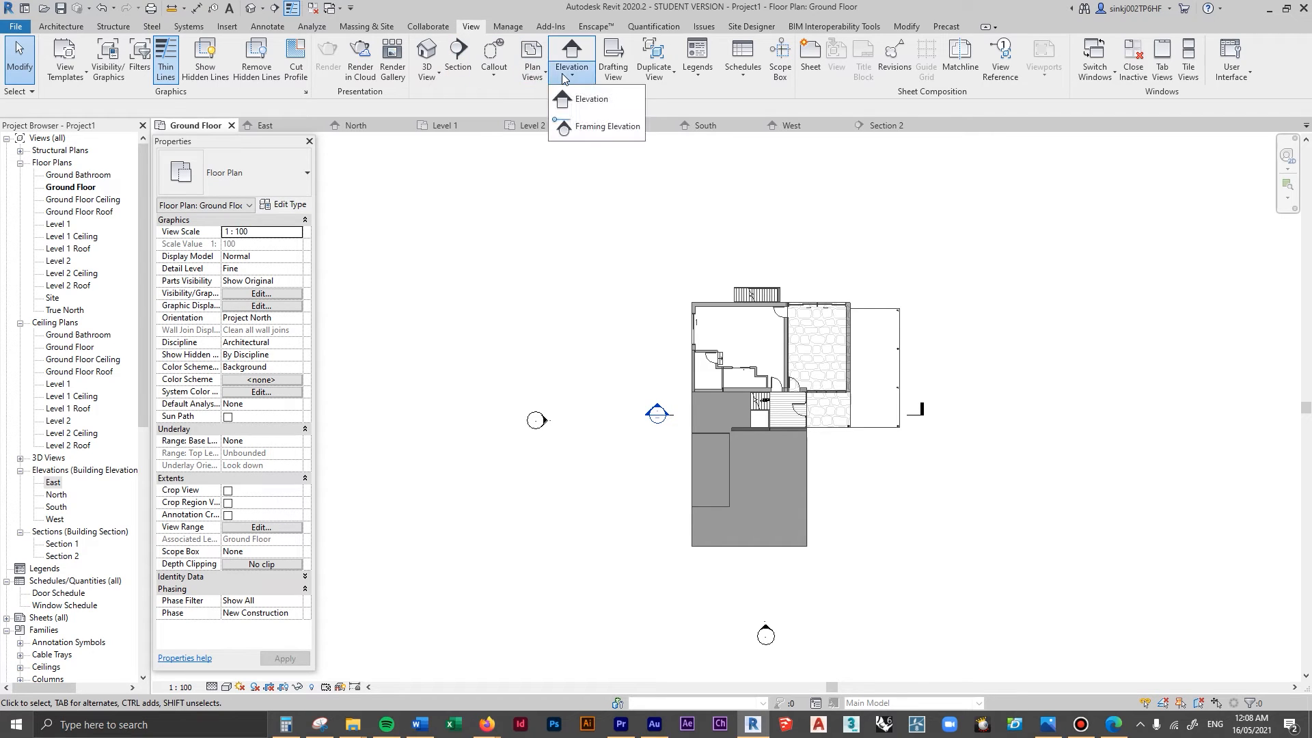
left_click(645, 131)
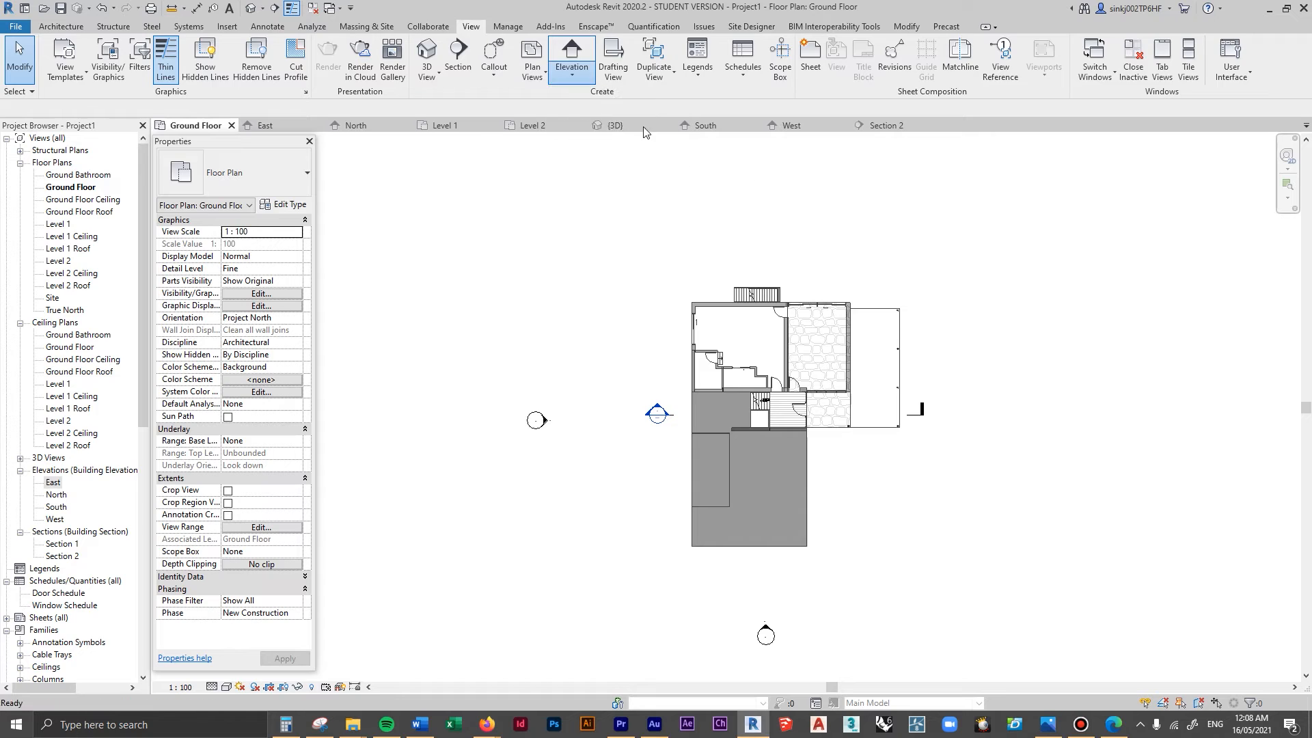
left_click(766, 217)
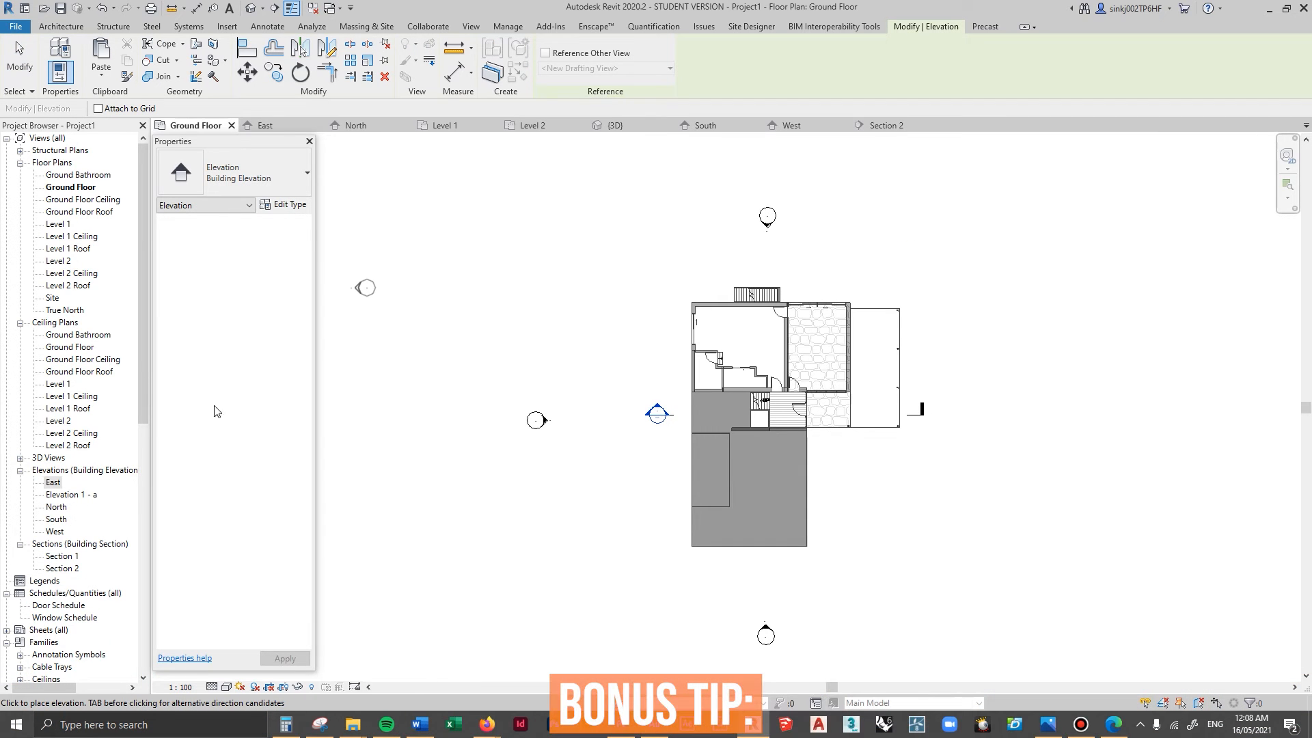
key("Escape")
- Open the view of the new elevation on the north side, examine it, and return to the Ground Floor plan
left_click(768, 227)
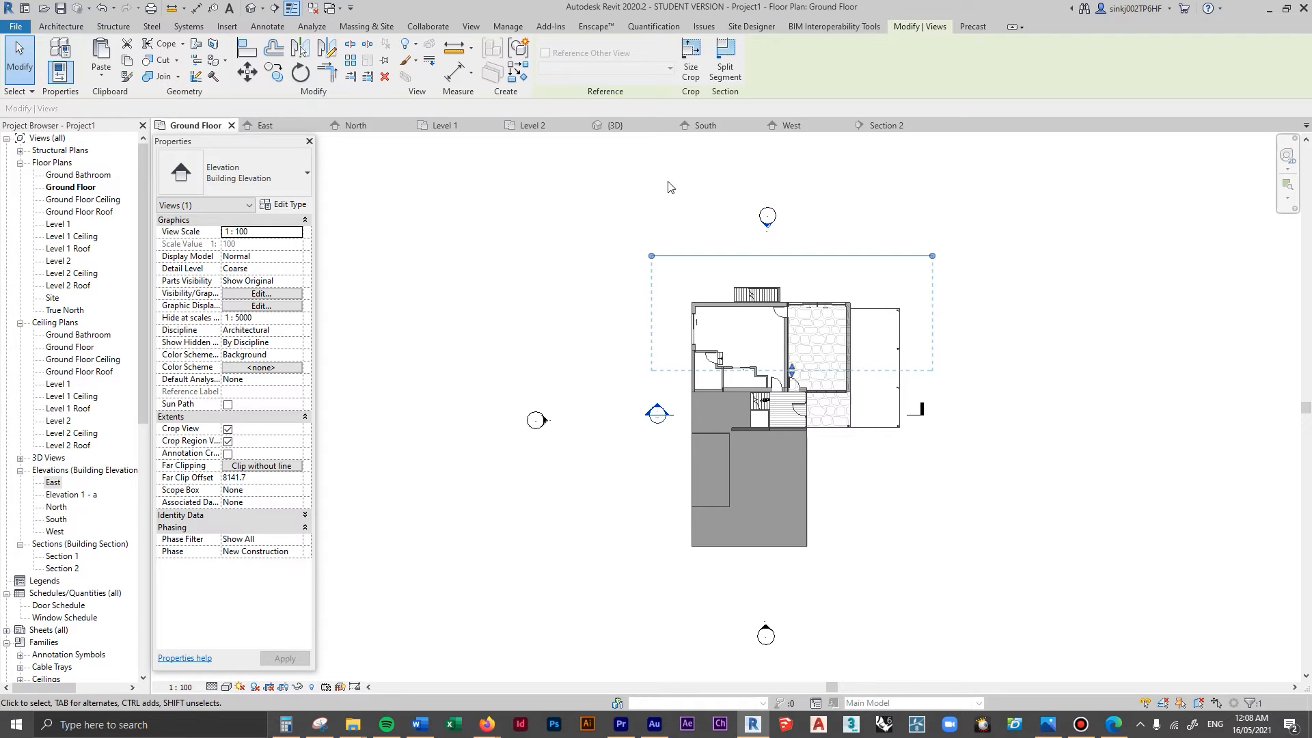
right_click(767, 230)
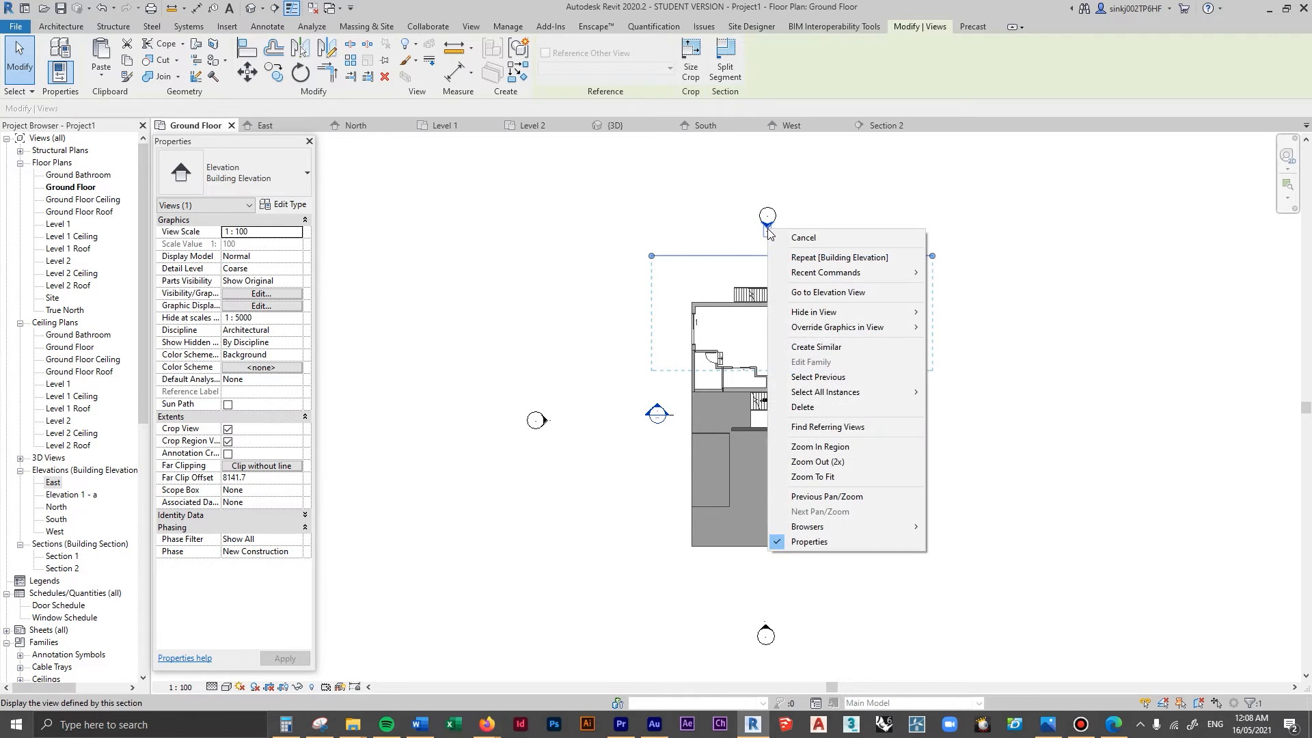
left_click(819, 294)
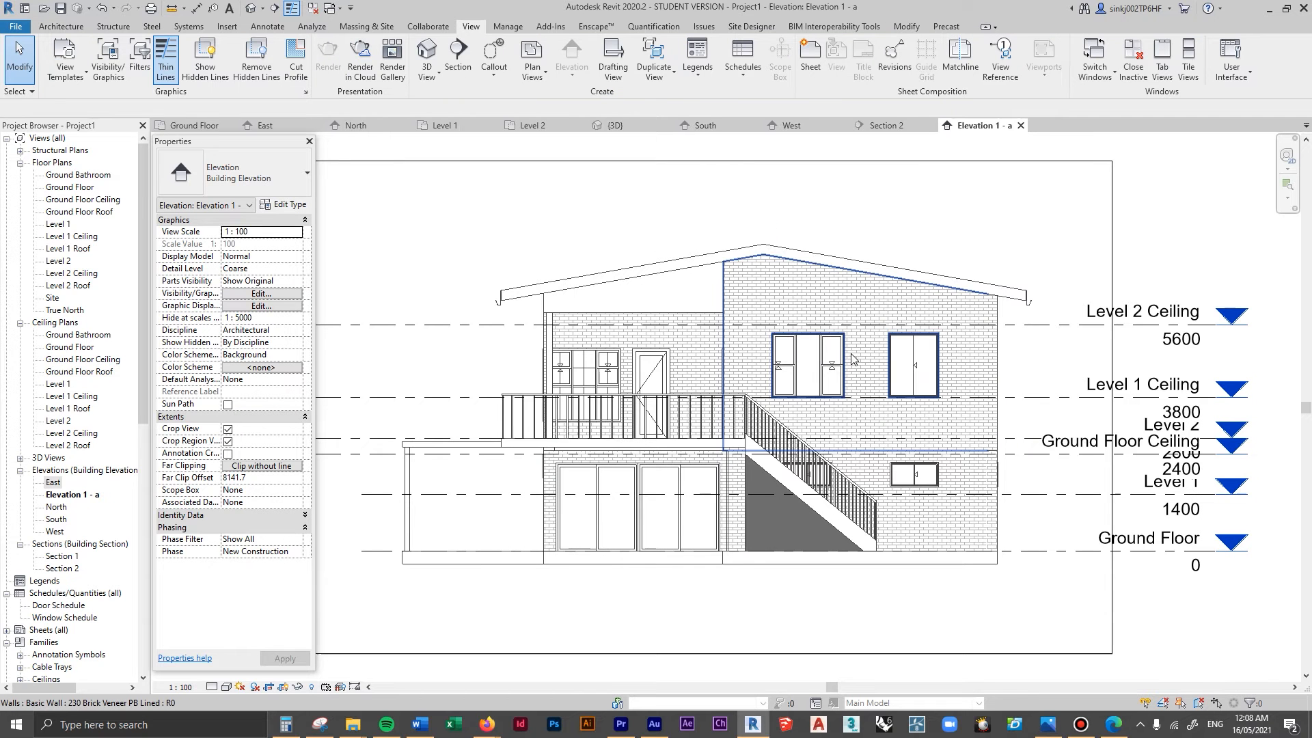
middle_click_drag(484, 466, 589, 479)
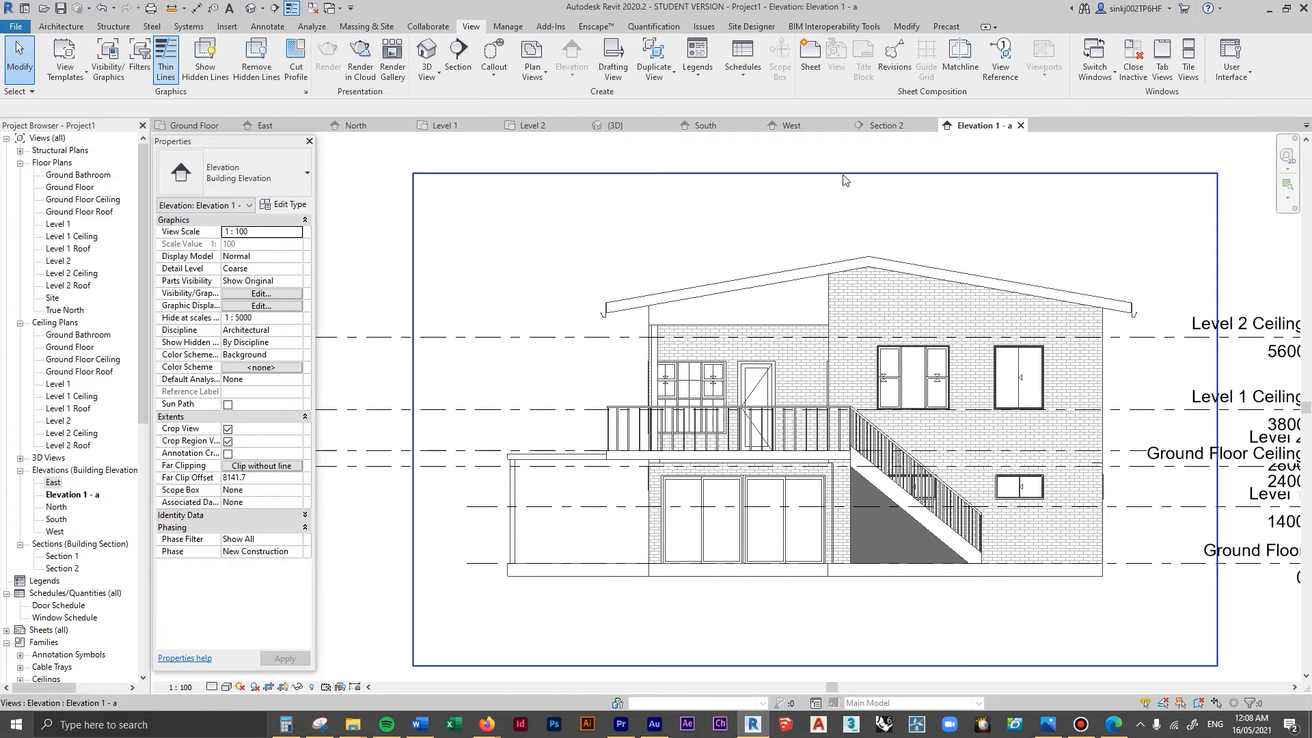
left_click(202, 128)
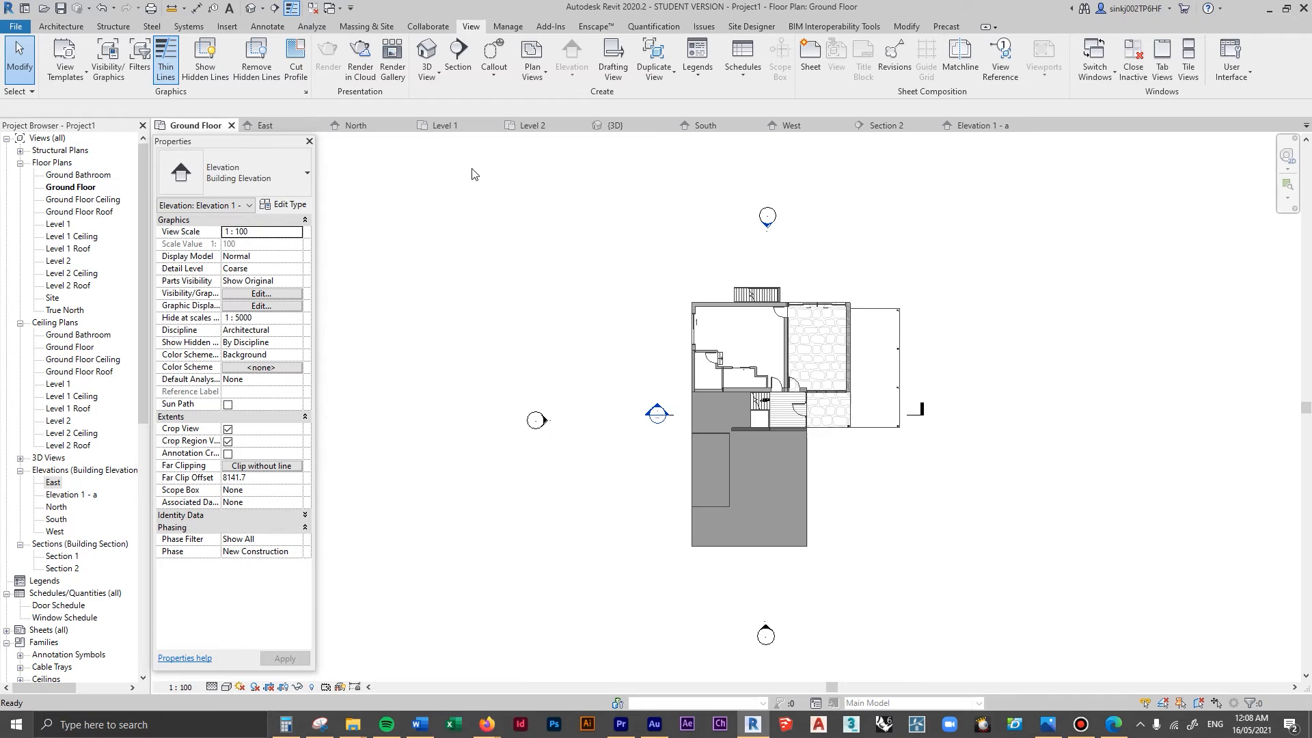
- Extend the new elevation's far clip past the south end of the house, to an offset of about 23195, and check its view
left_click(783, 358)
left_click_drag(791, 371, 791, 583)
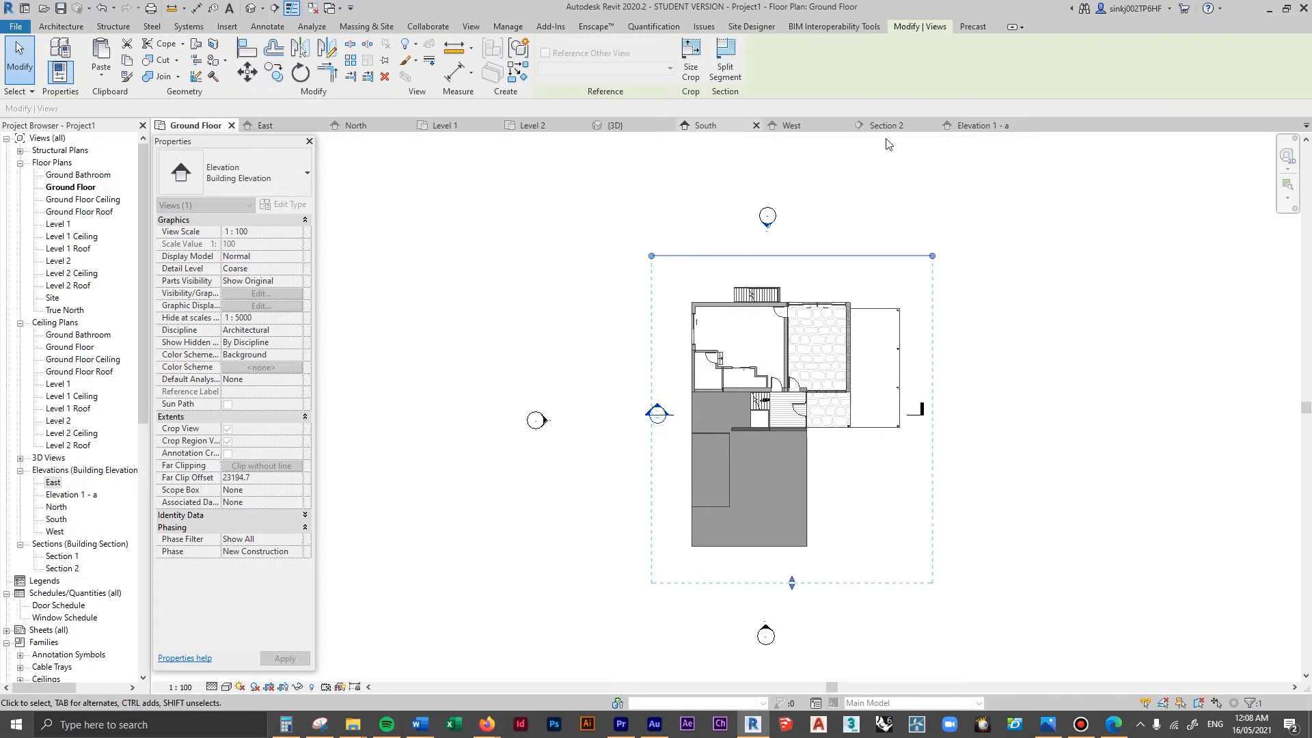
left_click(998, 128)
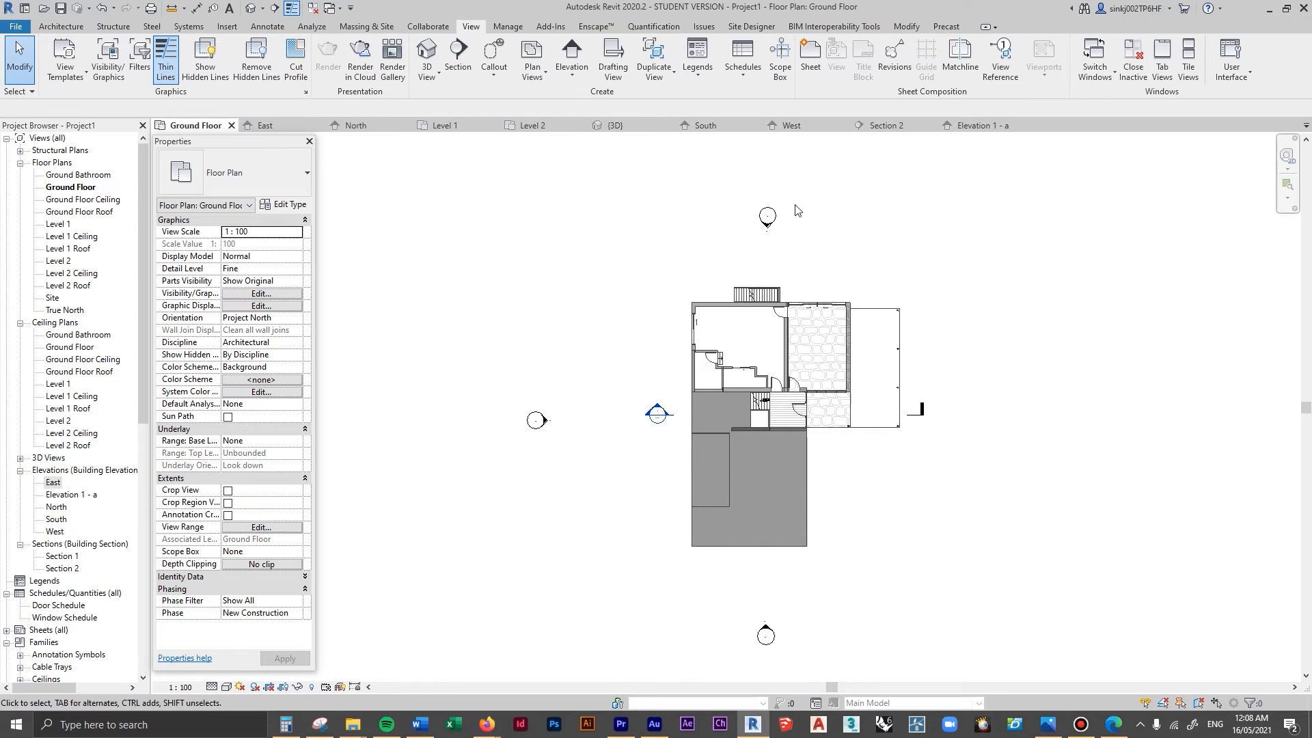
- Delete the added elevation marker north of the house together with its Elevation 1 - a view
scroll(756, 522, "down", 4)
left_click(762, 390)
mouse_move(827, 389)
middle_mouse_down()
mouse_move(876, 371)
mouse_move(863, 367)
middle_mouse_up()
left_click(863, 366)
left_click(806, 377)
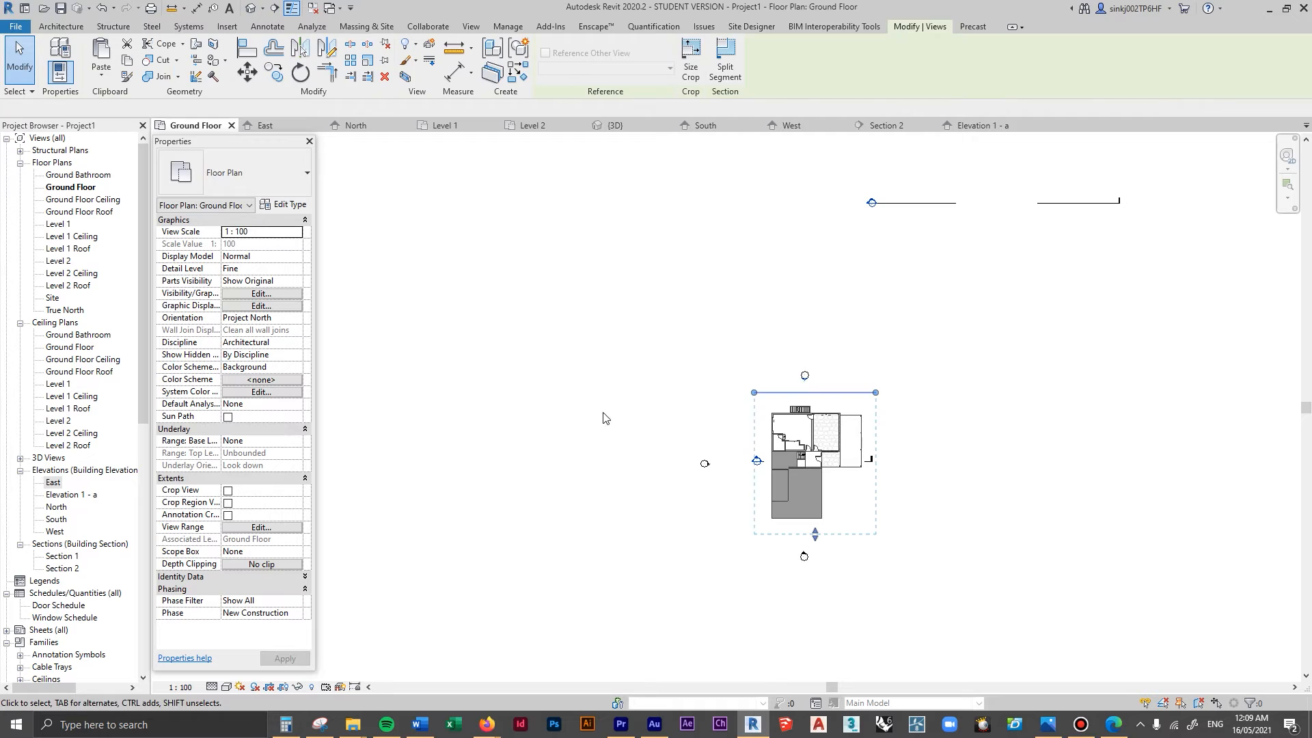
key("Delete")
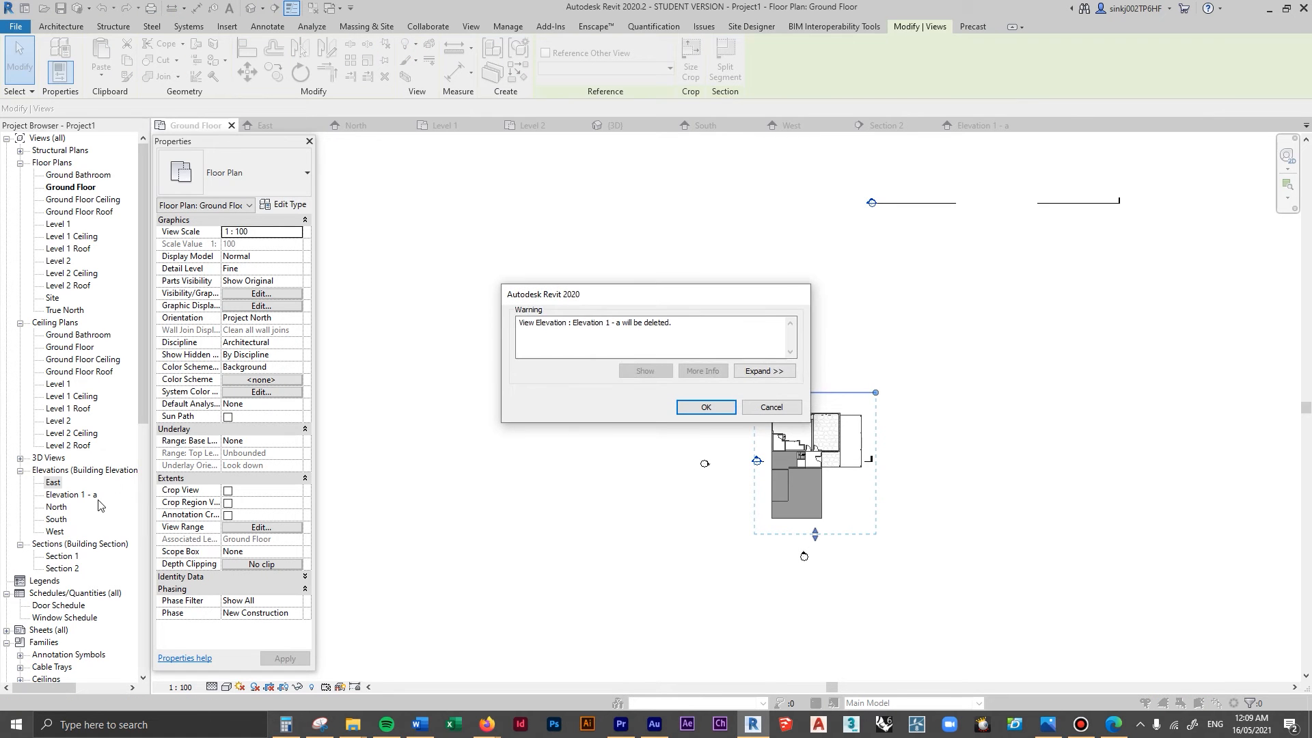
left_click(705, 407)
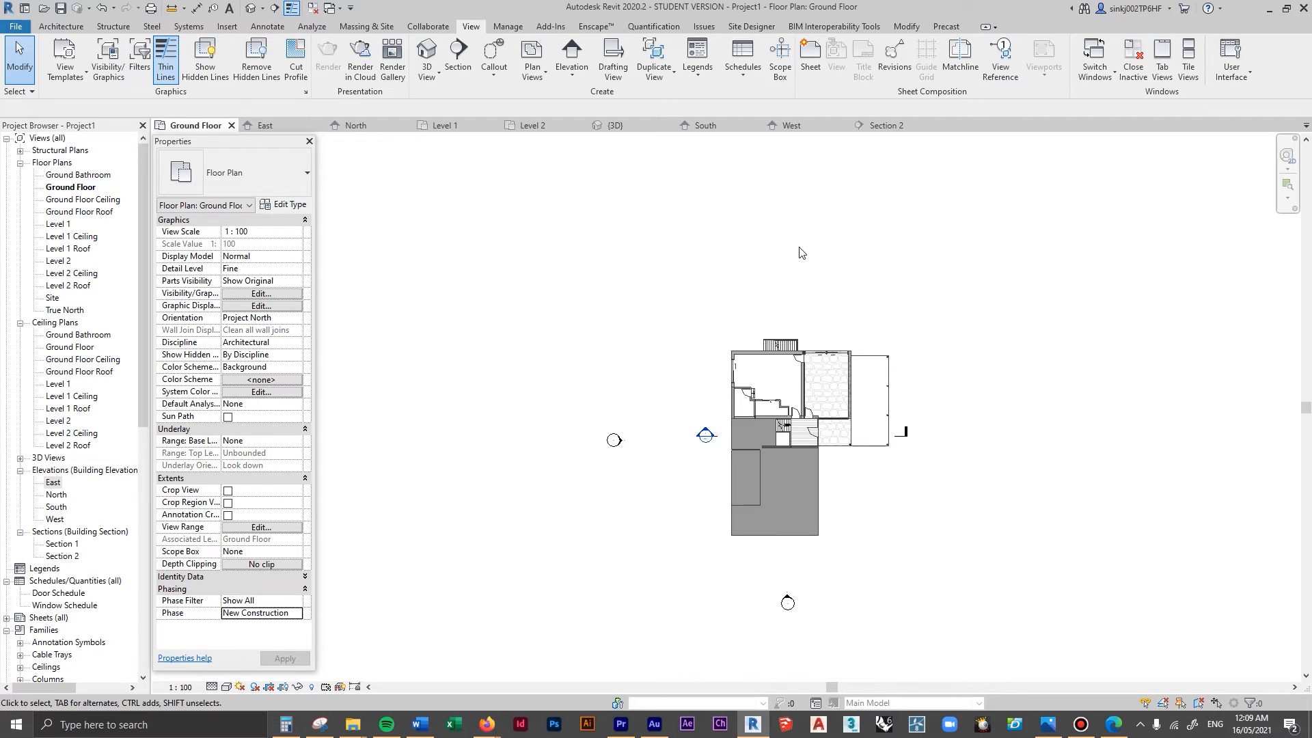
- Check the phase of the East elevation and set the West elevation's phase to Existing through its marker on the Ground Floor plan
left_click(265, 125)
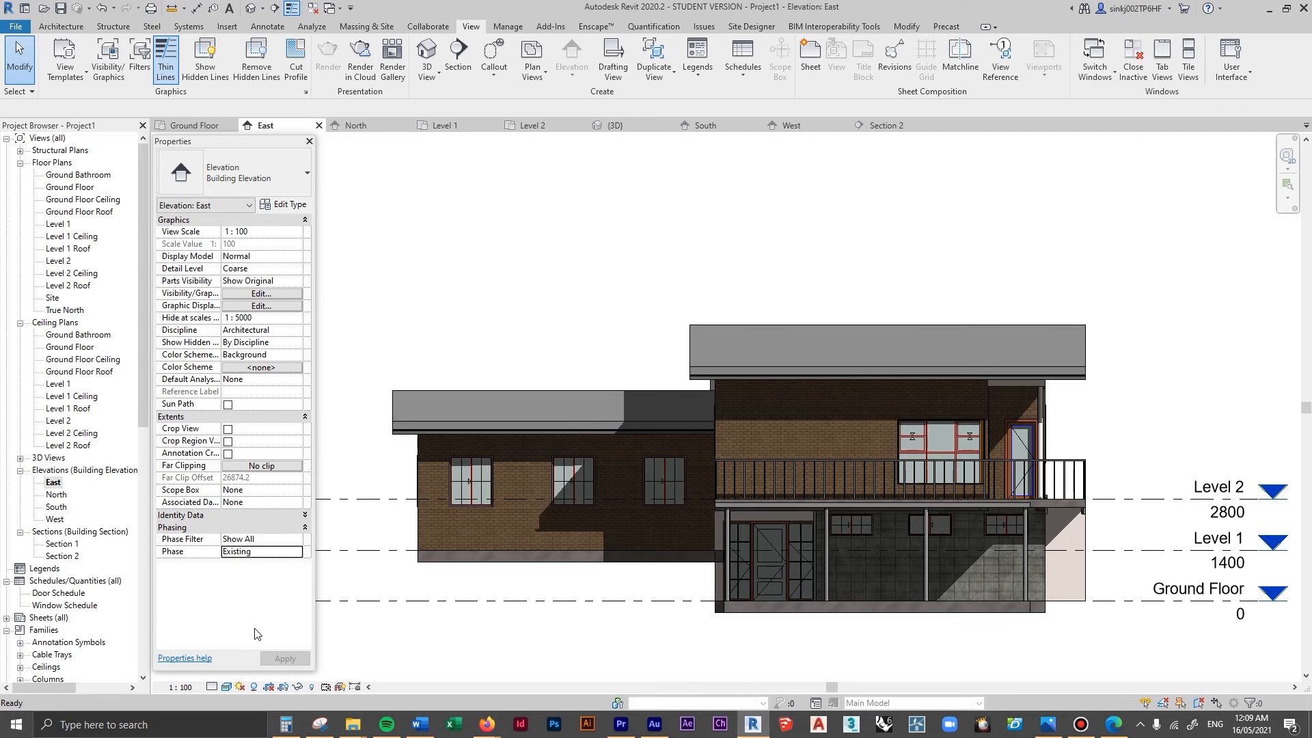
left_click(200, 125)
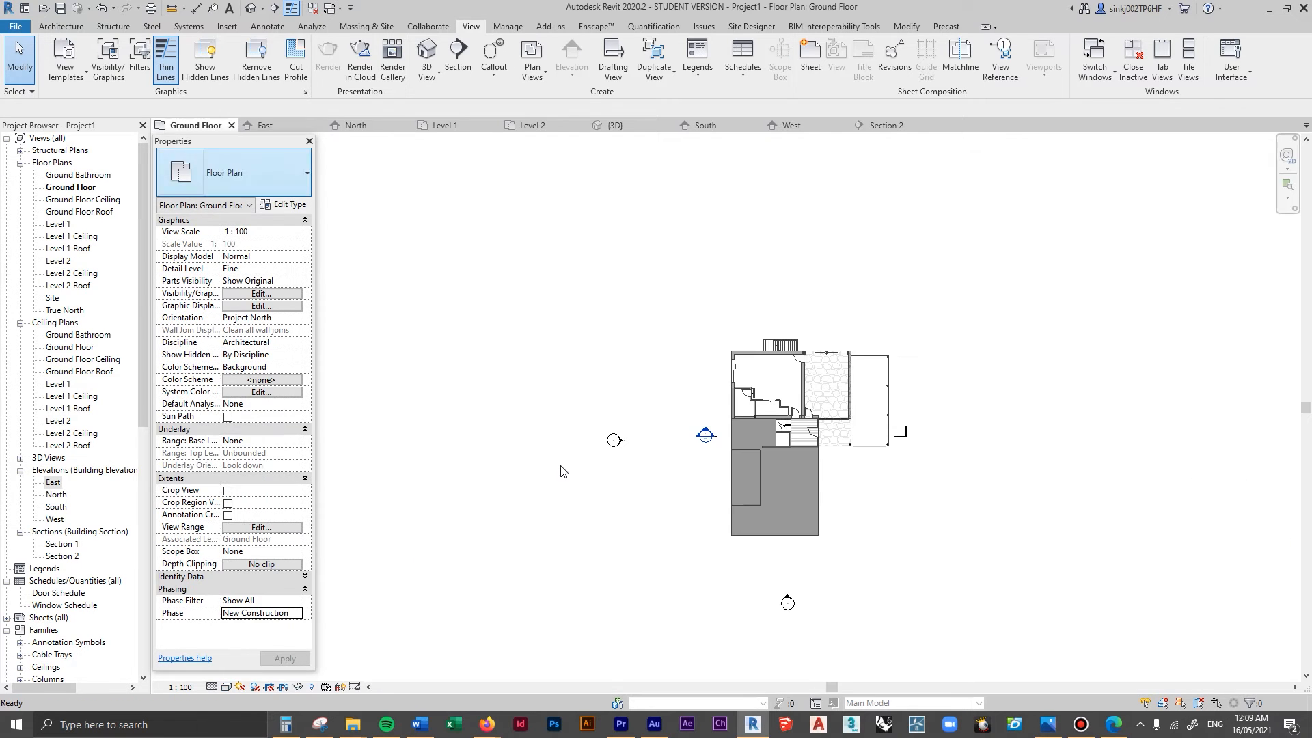
left_click(789, 603)
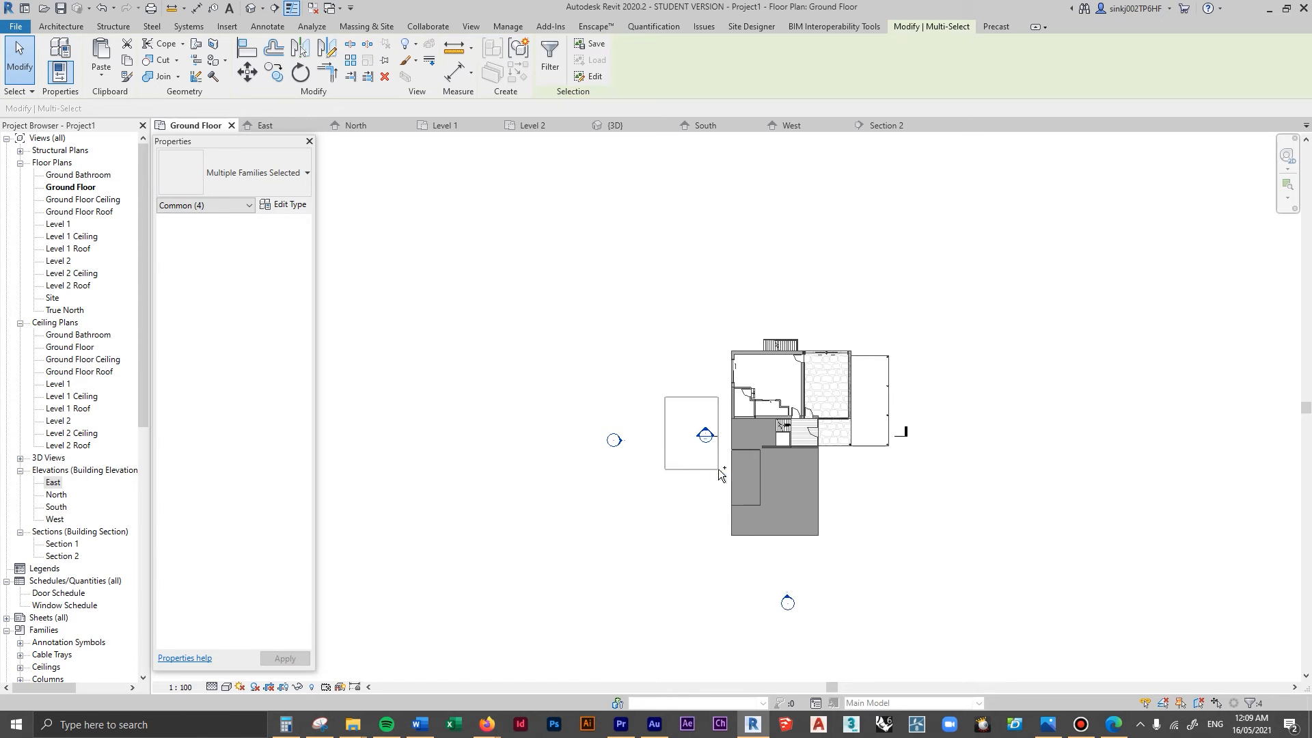
left_click(619, 442)
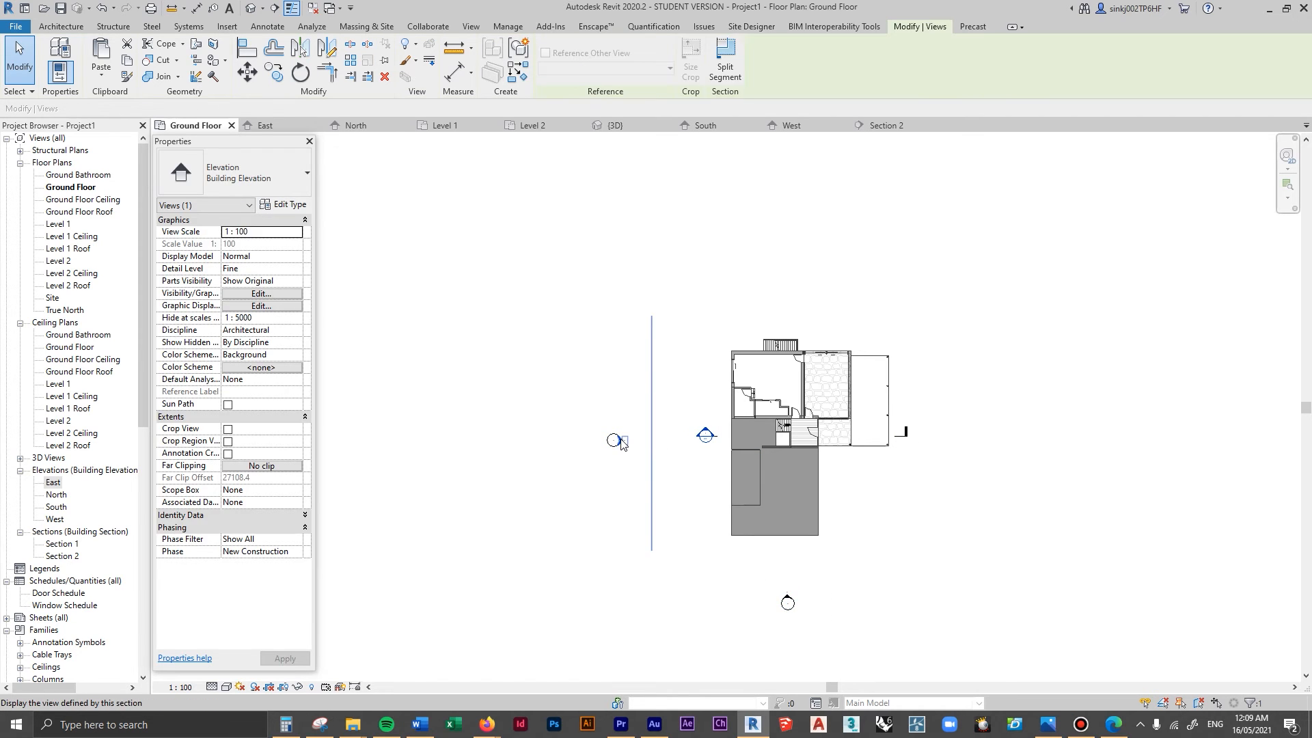
left_click(304, 552)
left_click(305, 564)
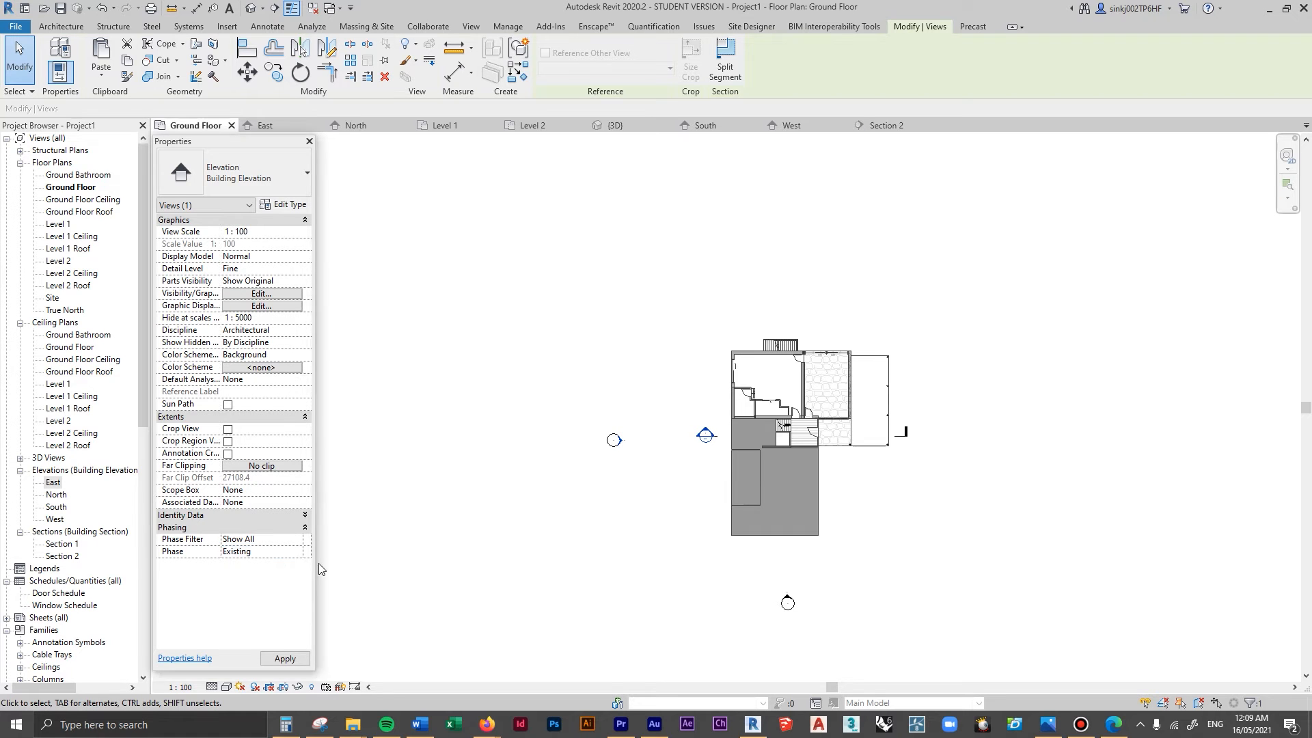
- Set the South elevation's phase to Existing through its marker below the house
left_click(789, 603)
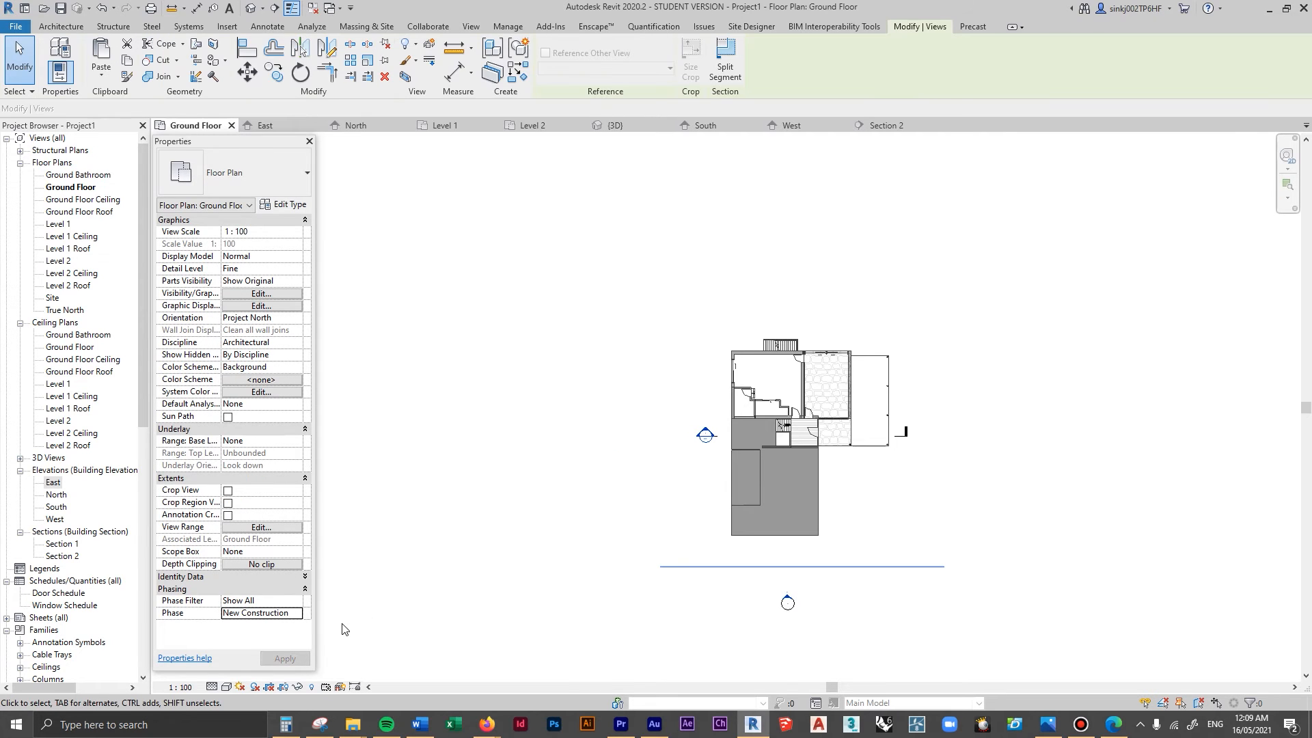
left_click(298, 552)
left_click(301, 563)
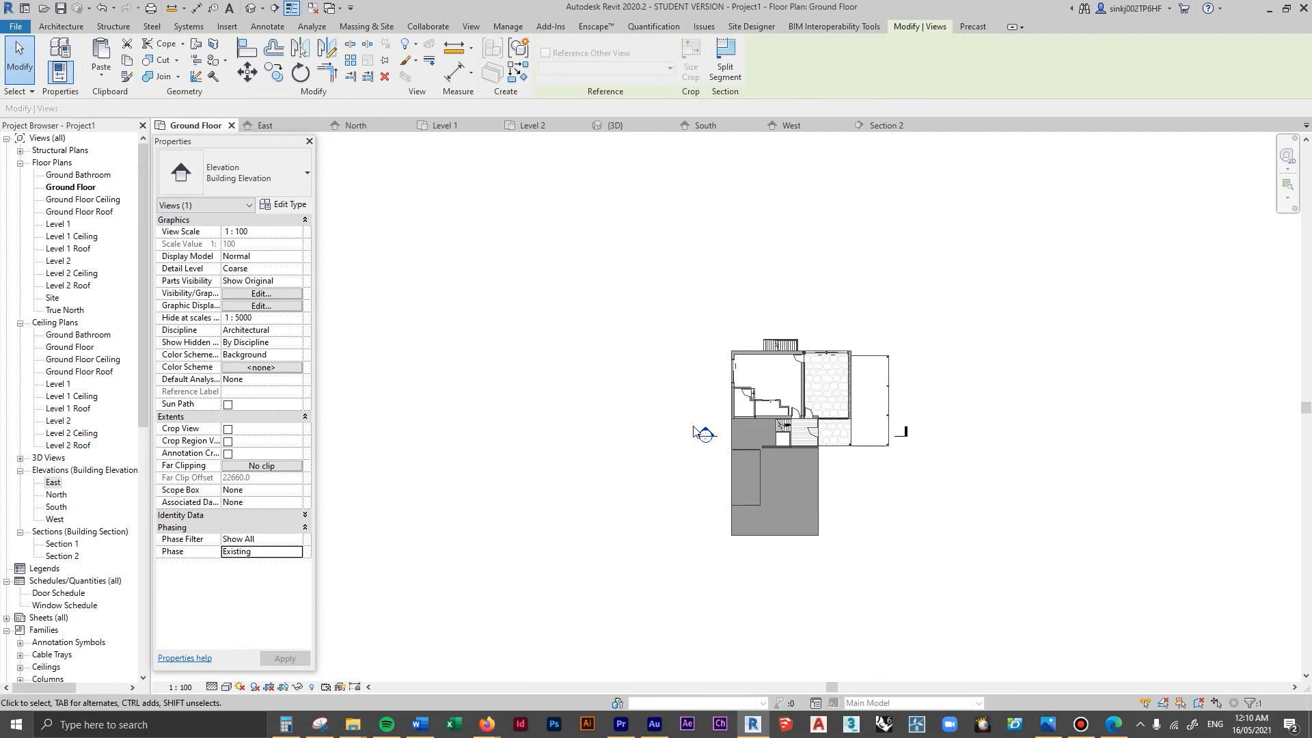
- Set the Ground Floor plan's own phase to Existing and inspect the rooms and floor patterns
left_click(536, 519)
left_click(295, 617)
left_click(285, 627)
scroll(801, 468, "up", 3)
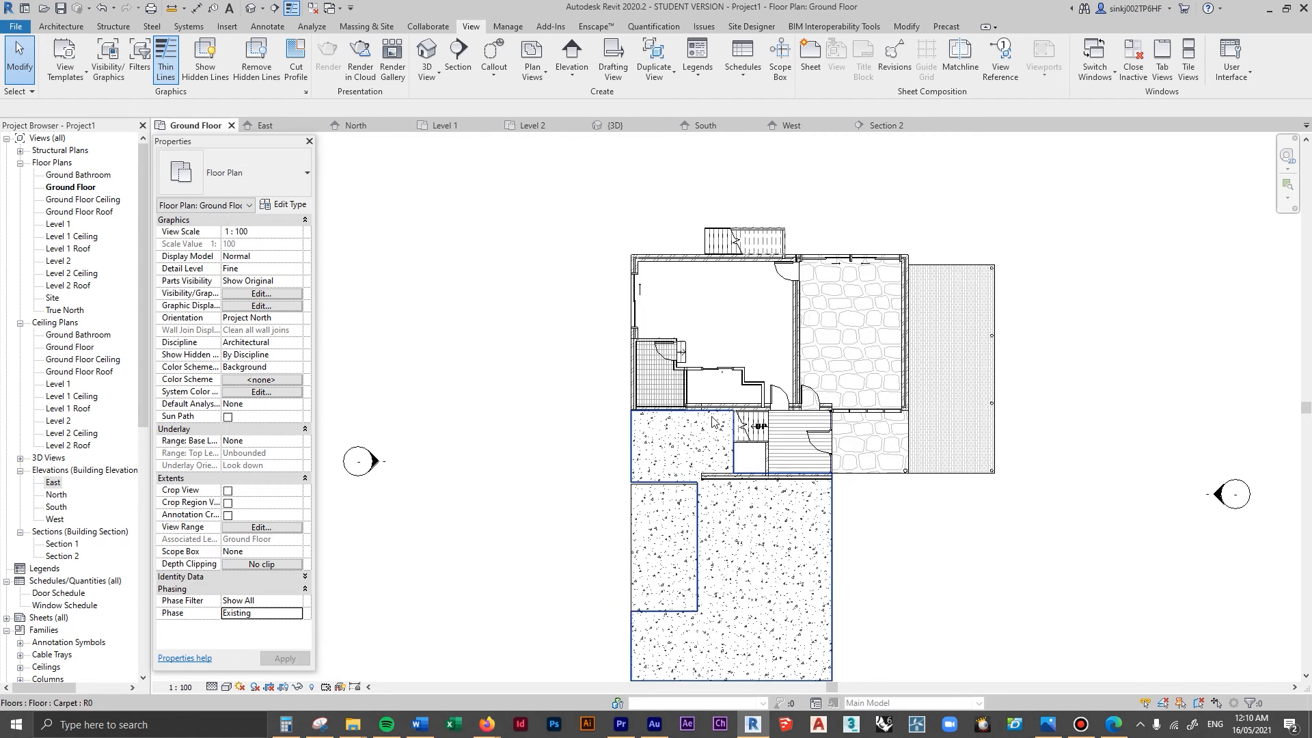
scroll(778, 348, "up", 3)
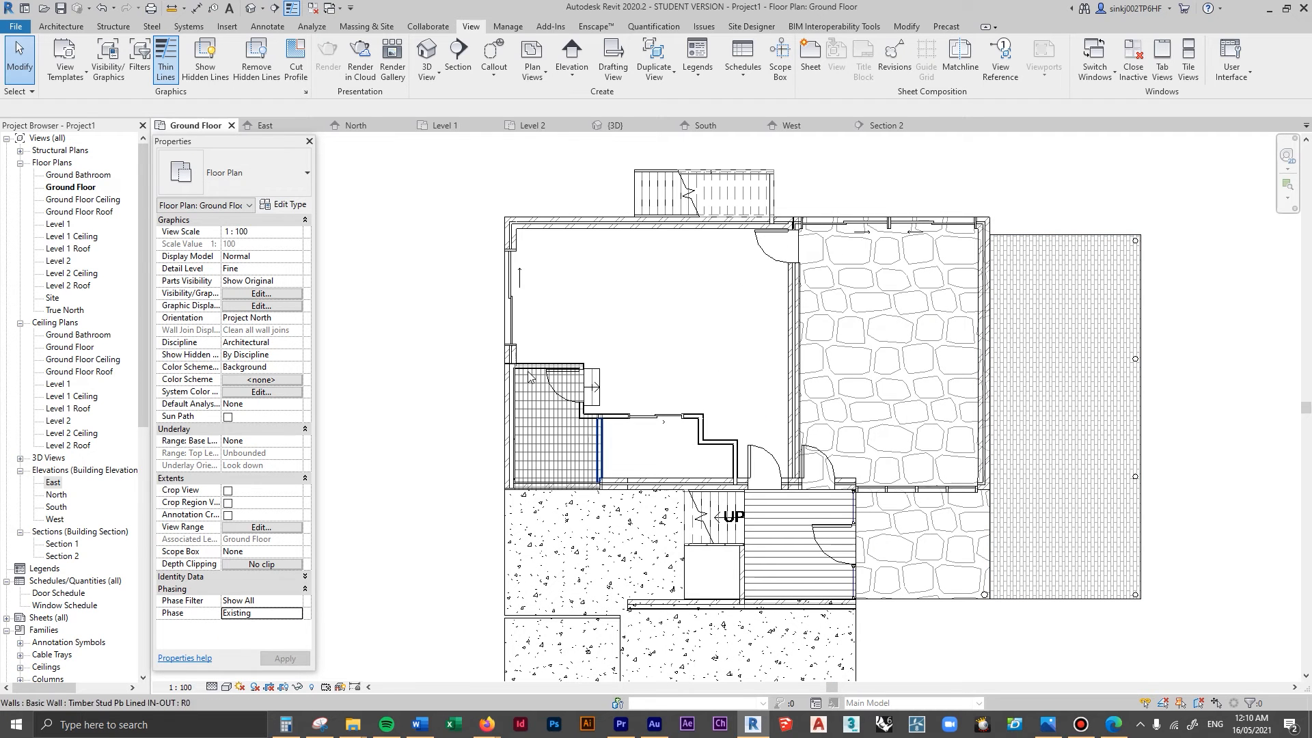
scroll(776, 465, "down", 2)
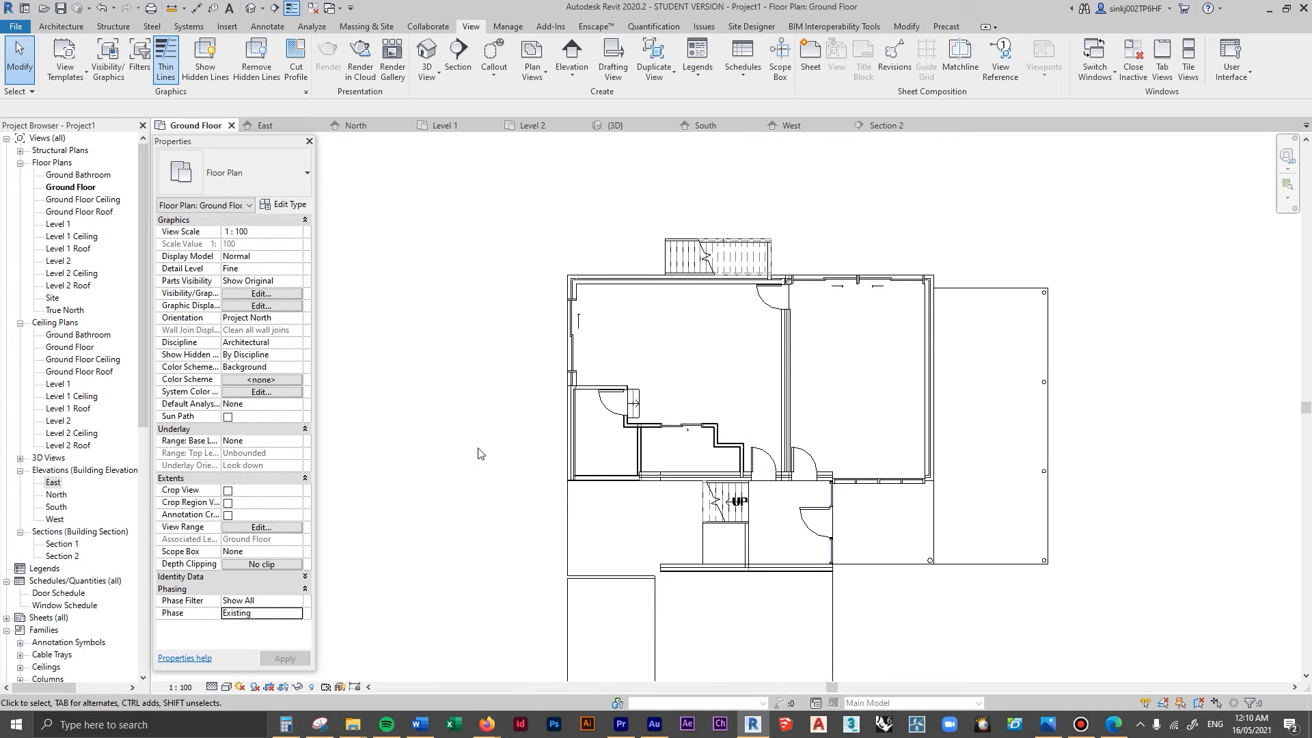
scroll(894, 448, "down", 2)
- Open the Site floor plan and look over the roof outline and the section marker
double_click(51, 297)
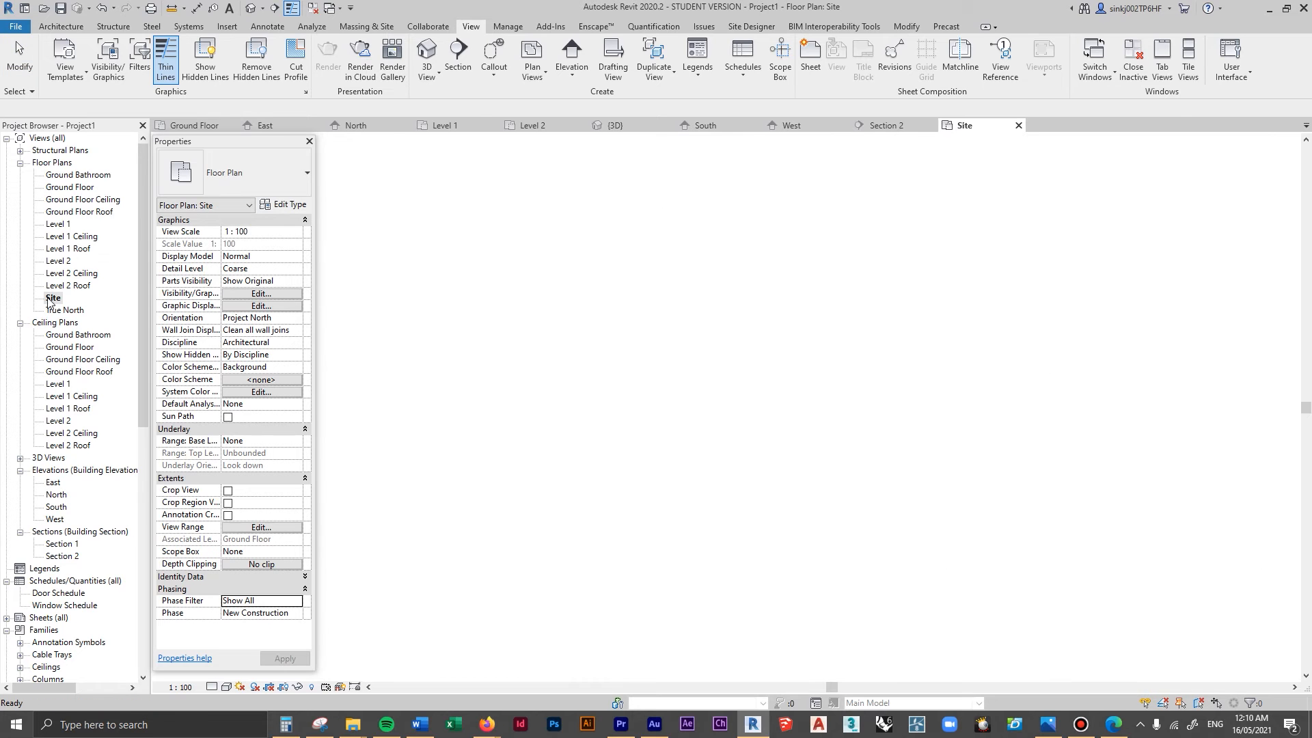
scroll(892, 439, "down", 3)
scroll(722, 265, "up", 1)
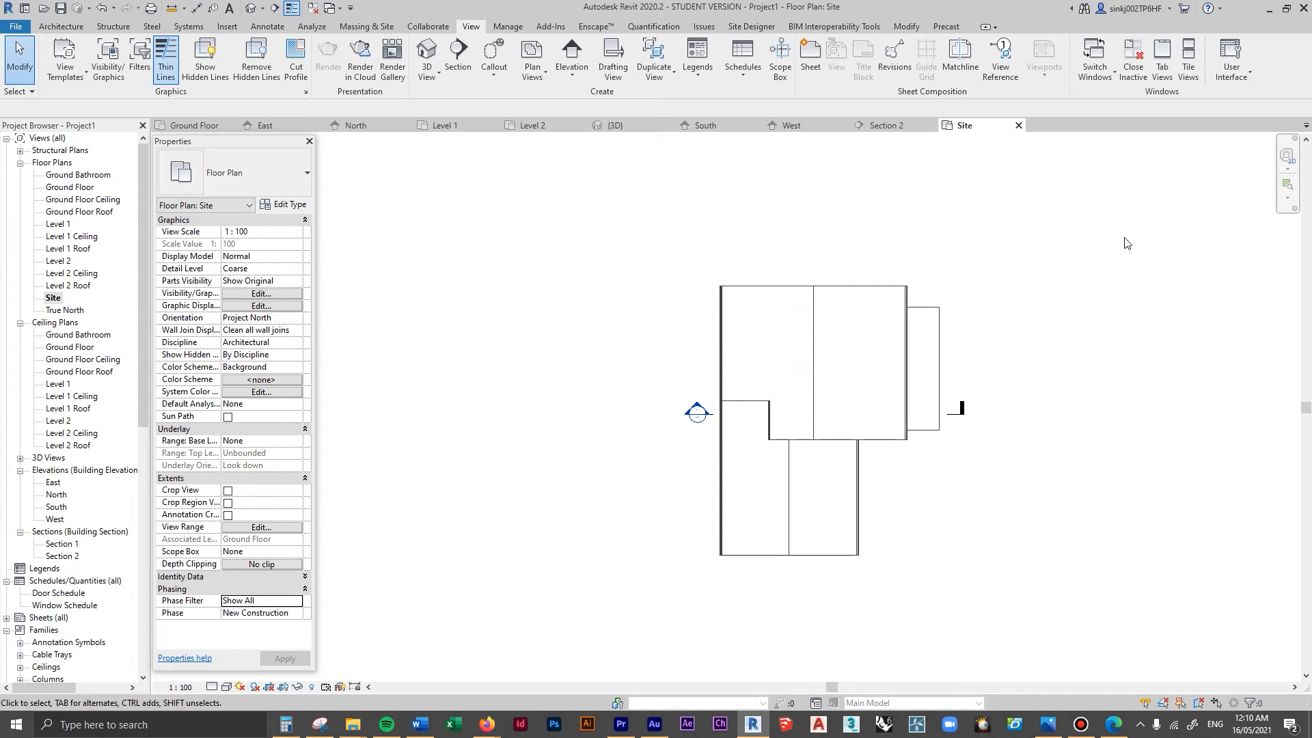
scroll(991, 202, "down", 2)
middle_click_drag(992, 259, 912, 302)
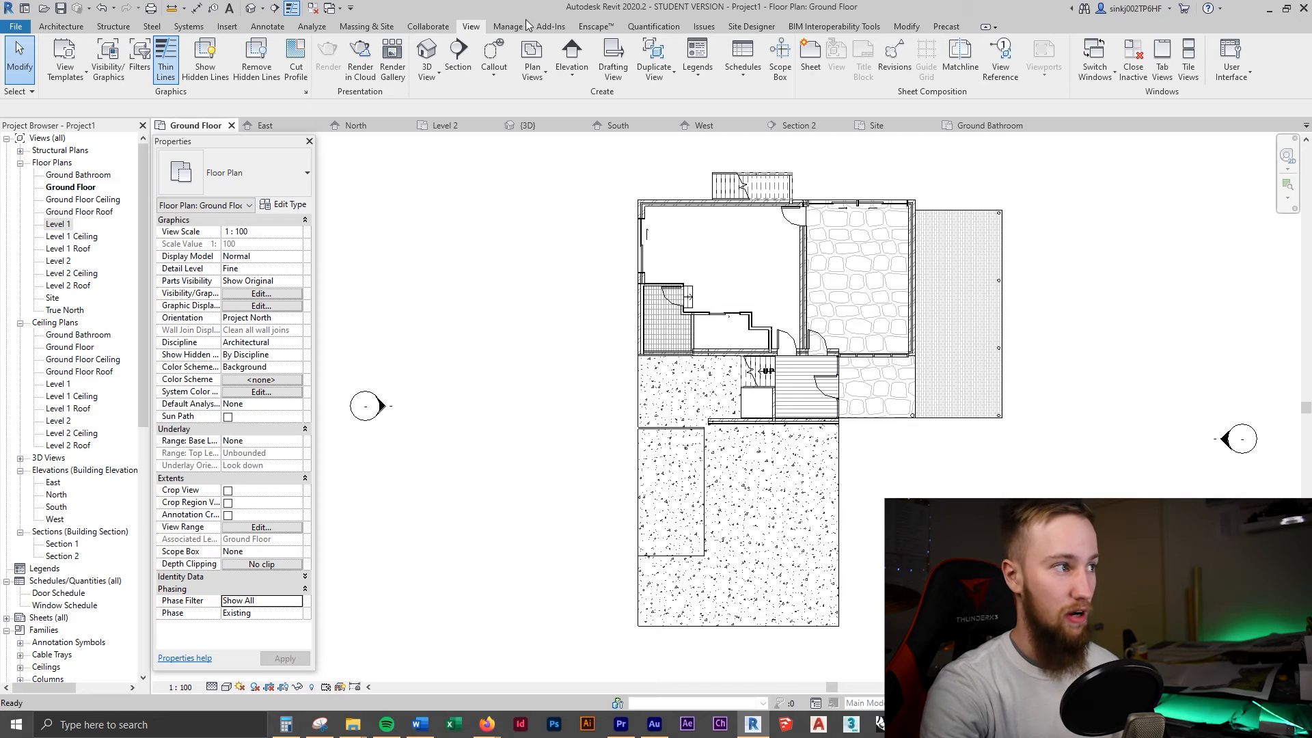
- Switch to a maximised Enscape live view of the 3D view and fly down to see the house from the outside
left_click(592, 27)
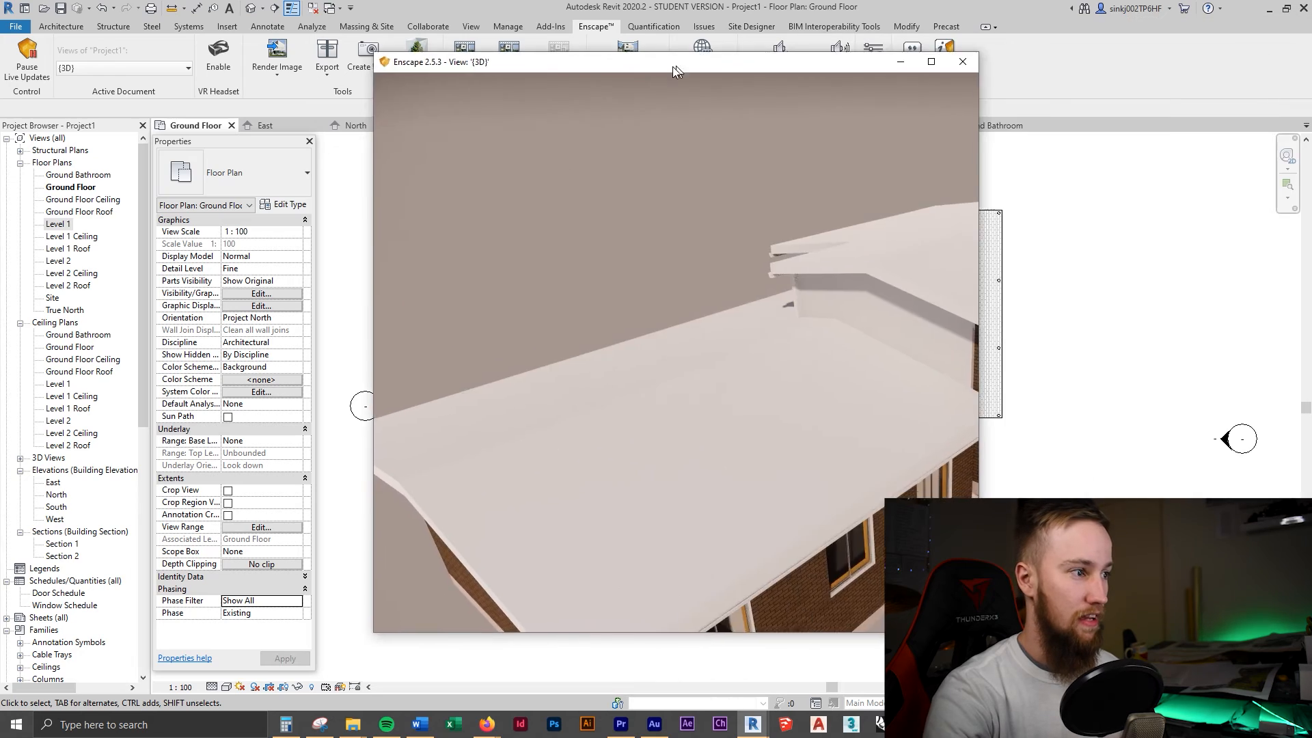
double_click(672, 67)
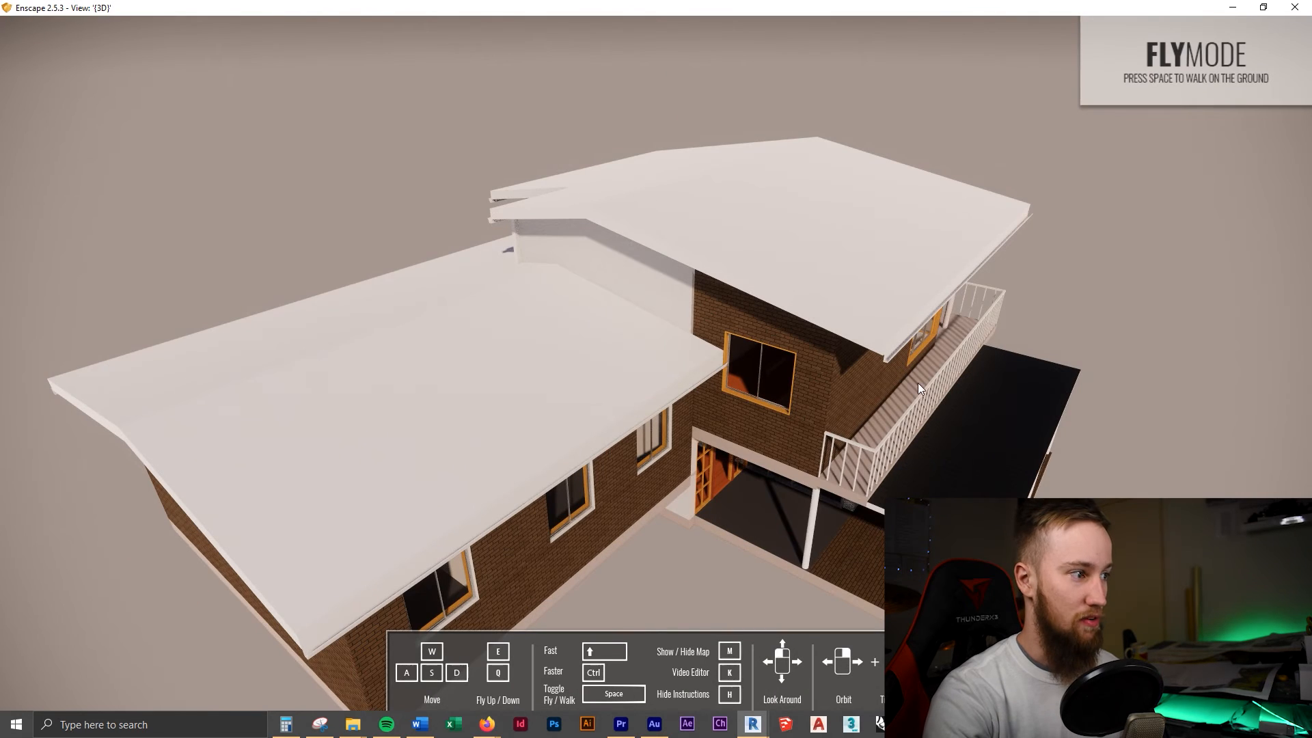
left_click_drag(855, 495, 984, 287)
key("w")
key("s")
key("space")
key("space")
key("e")
key("q")
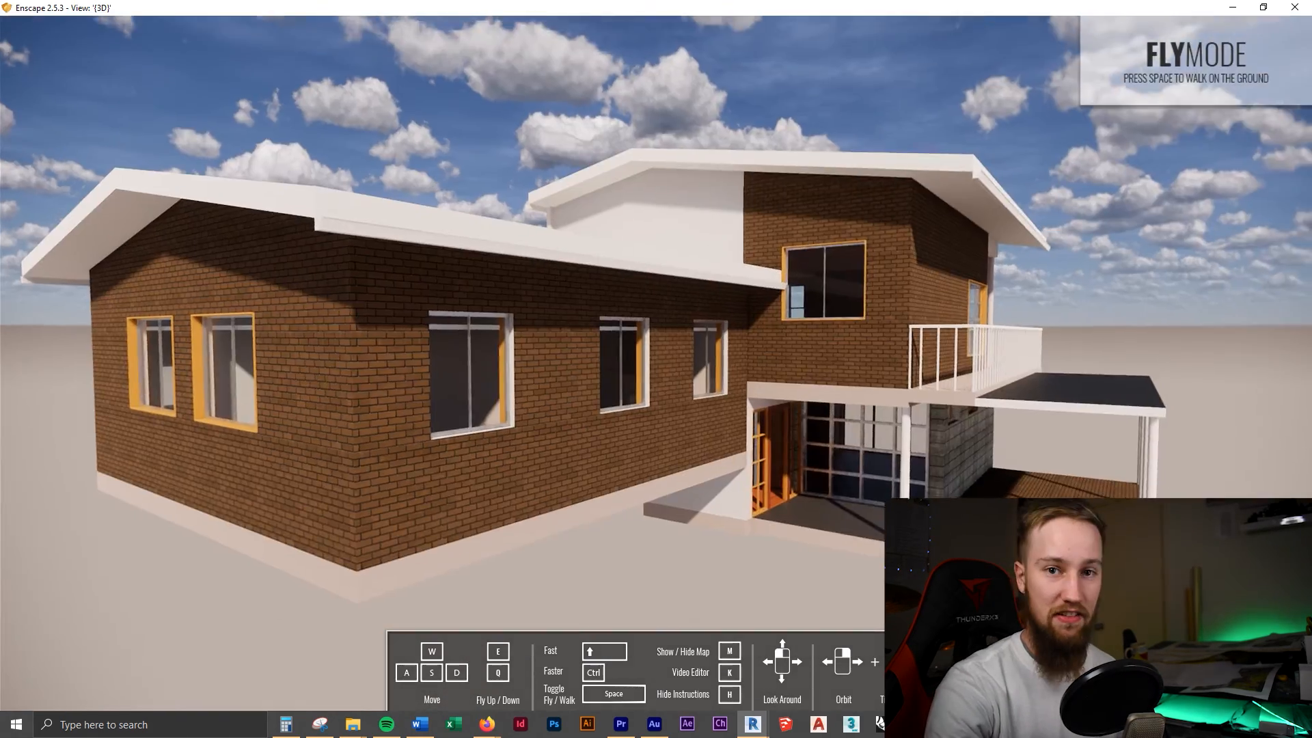
- Fly backwards and sideways to examine the brick exterior of the whole house from lower and farther away
key("s")
left_click_drag(871, 587, 857, 499)
key("q")
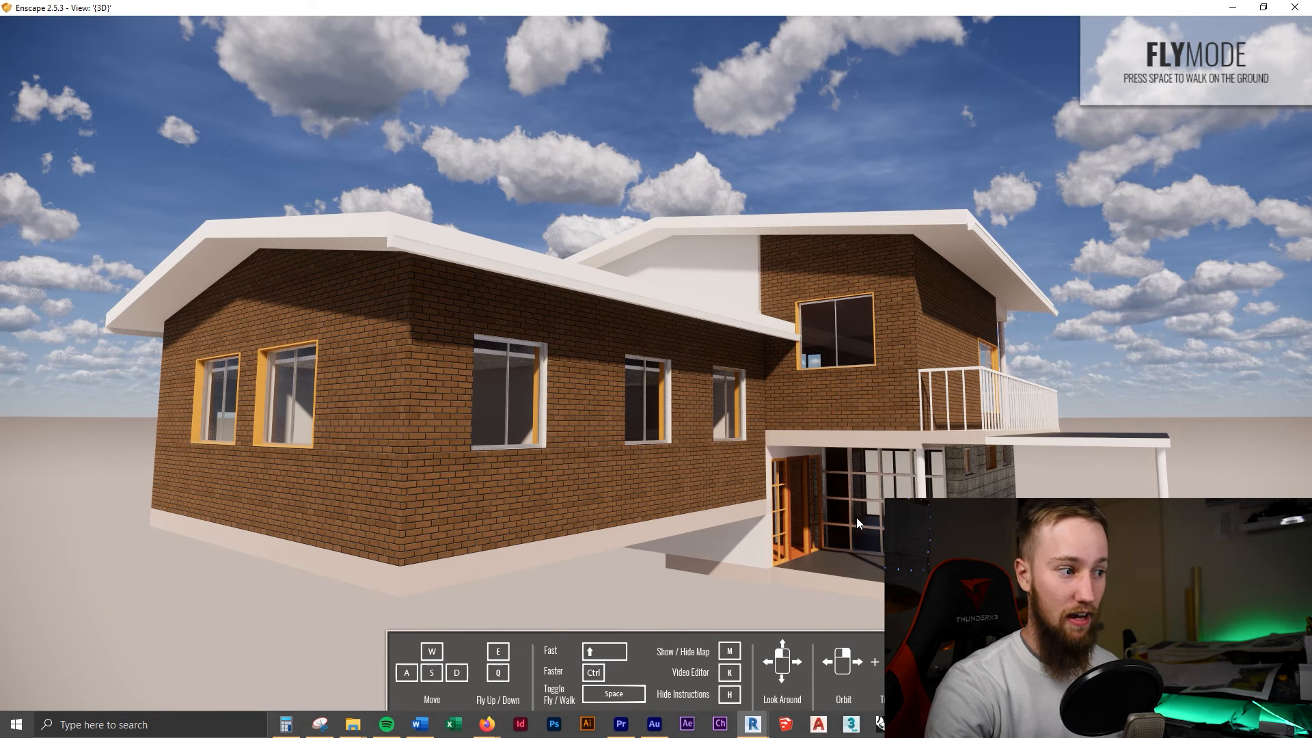
key("s")
left_click_drag(856, 518, 238, 473)
key("a")
key("d")
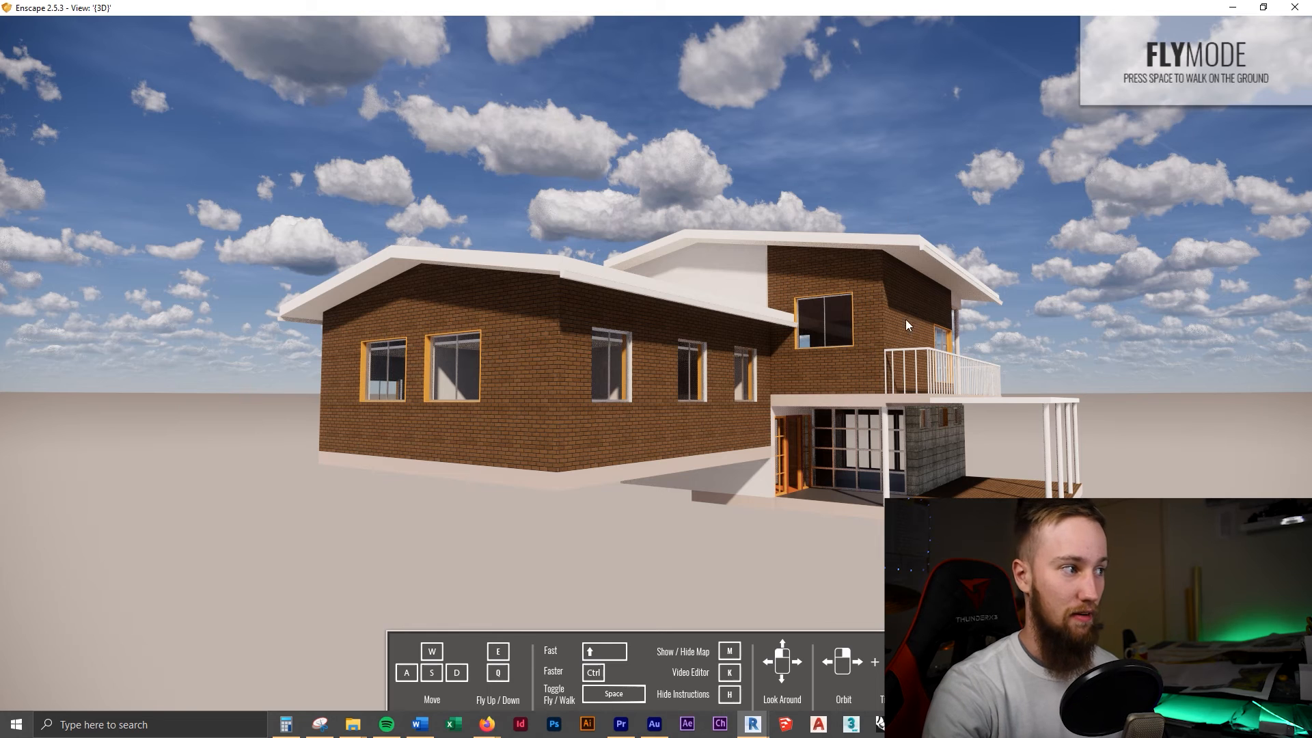
- Fly in close to the covered patio and the glazed entrance beneath the balcony
left_click_drag(766, 330, 742, 372)
key("w")
key("d")
key("w")
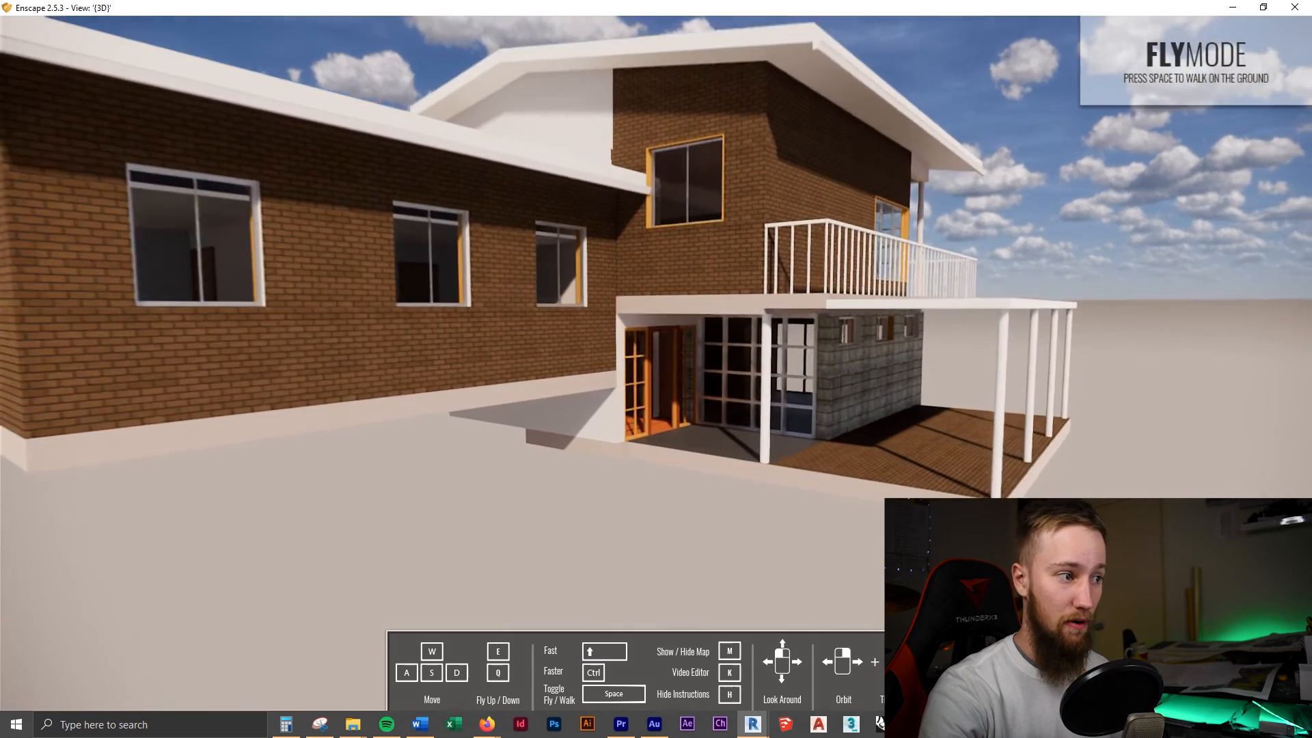
key("w")
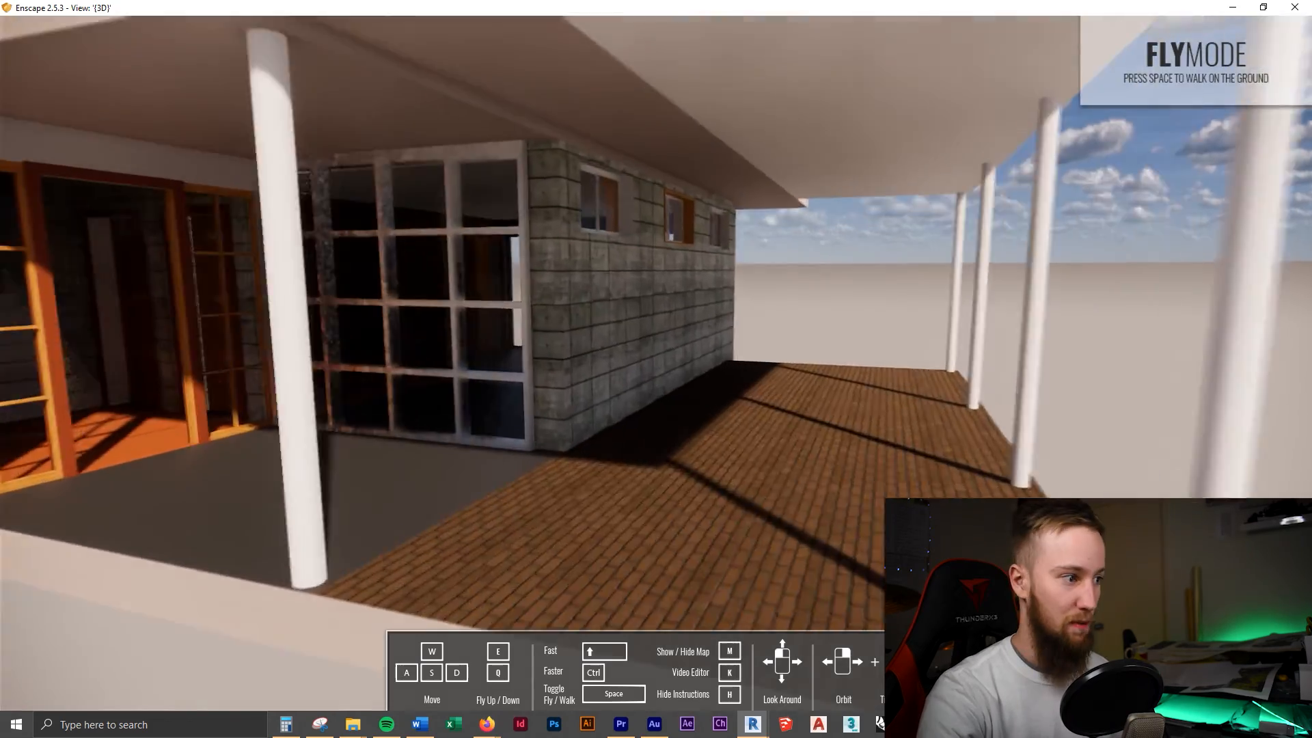
- Switch to walk mode and walk into the house to examine the interior and its windows
key("space")
left_click_drag(656, 369, 861, 362)
key("w")
key("w")
key("w")
key("w")
key("w")
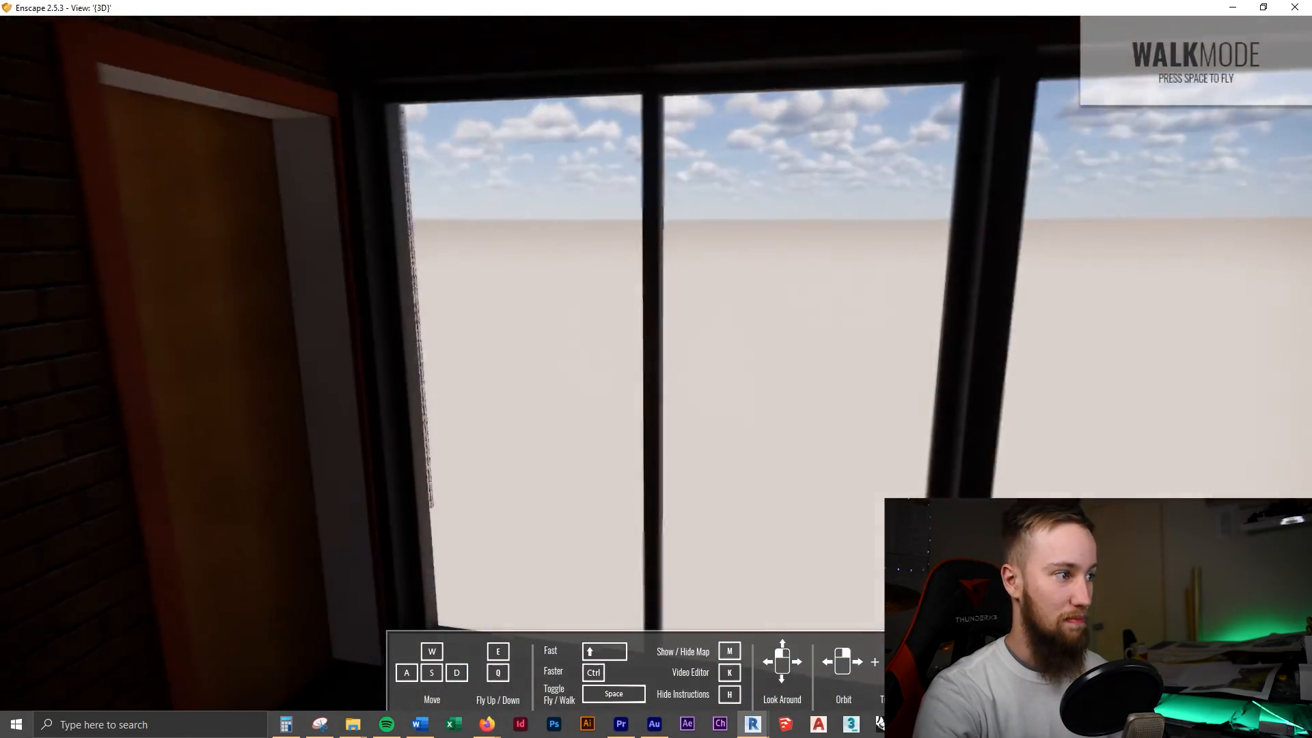
- Walk through the brick-walled and white-walled rooms, past the windows and timber doors, to the door opening onto the upper balcony
key("w")
left_click_drag(751, 362, 479, 362)
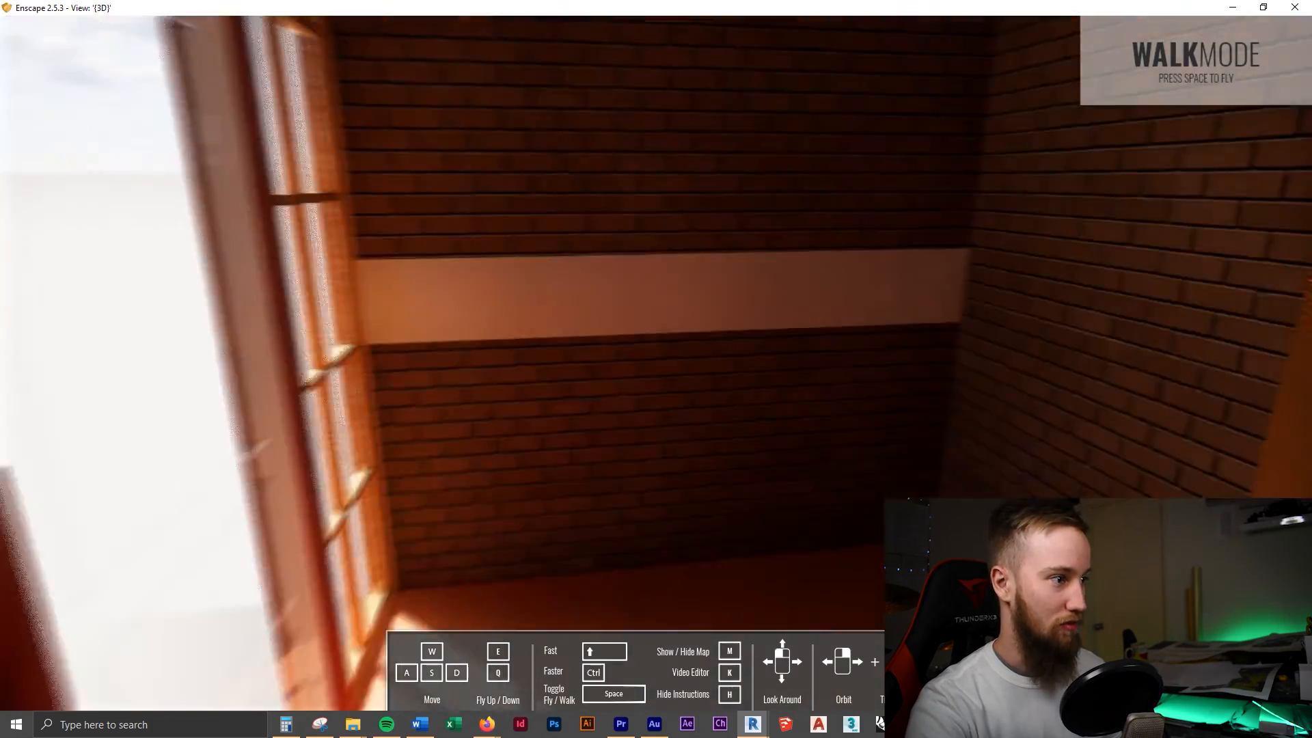
mouse_move(478, 362)
left_mouse_down()
mouse_move(751, 362)
mouse_move(478, 362)
left_mouse_up()
key("w")
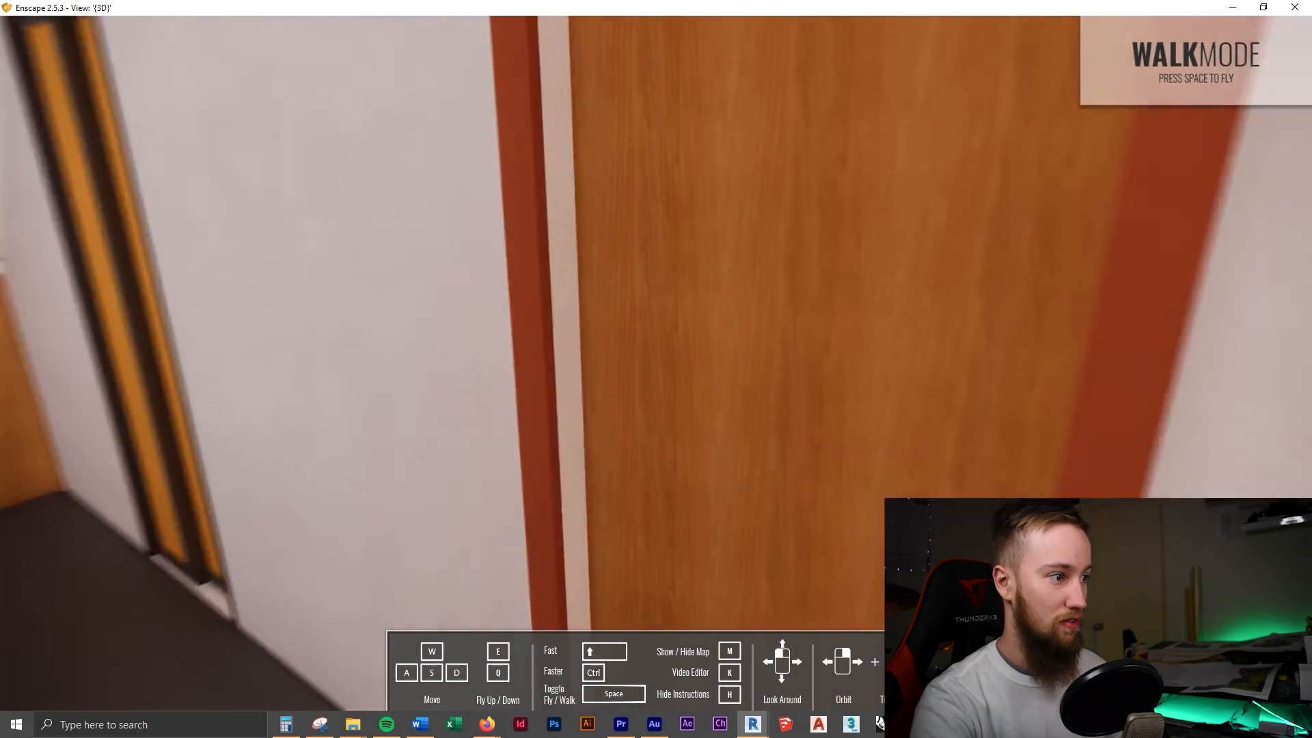
key("w")
left_click_drag(479, 362, 41, 355)
key("w")
key("w")
left_click_drag(656, 369, 1072, 373)
key("w")
key("w")
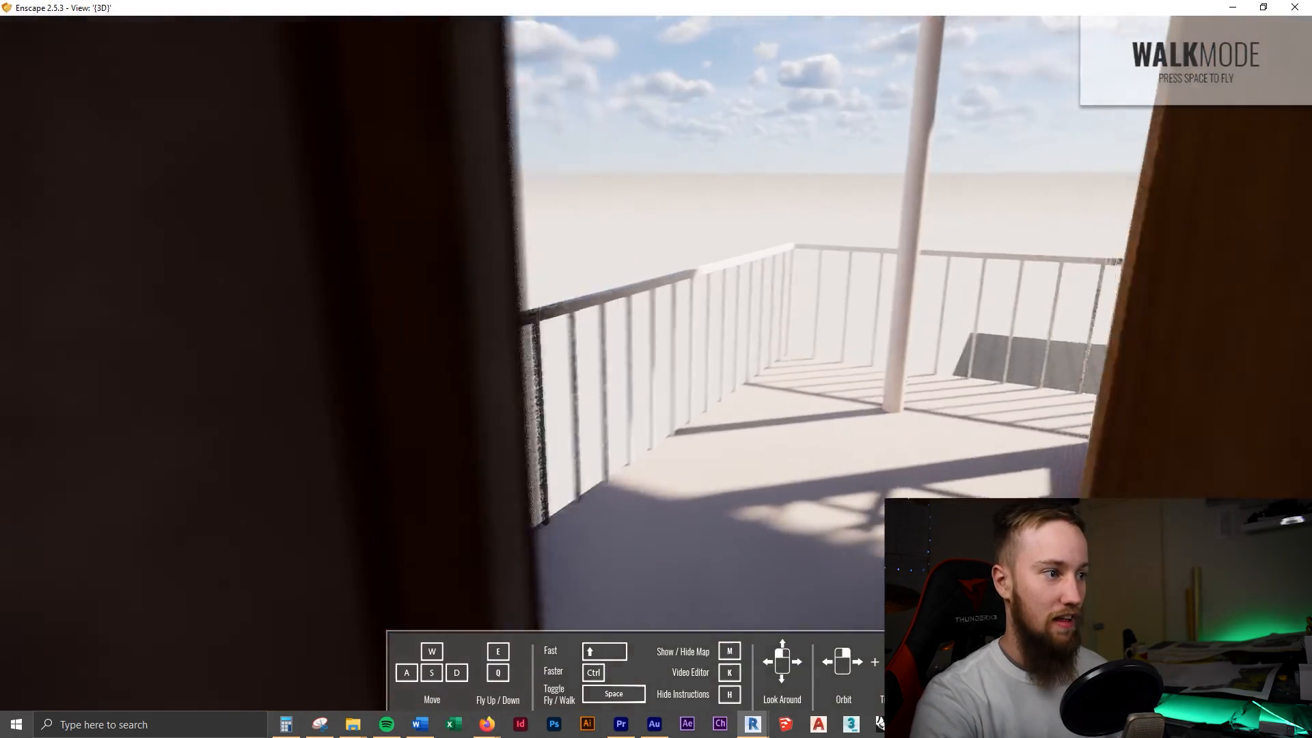
- Walk out onto the upper balcony and examine the corner windows, exterior doors, brick walls and narrow side walkway
key("w")
left_click_drag(656, 369, 1052, 294)
key("a")
left_click_drag(655, 410, 876, 432)
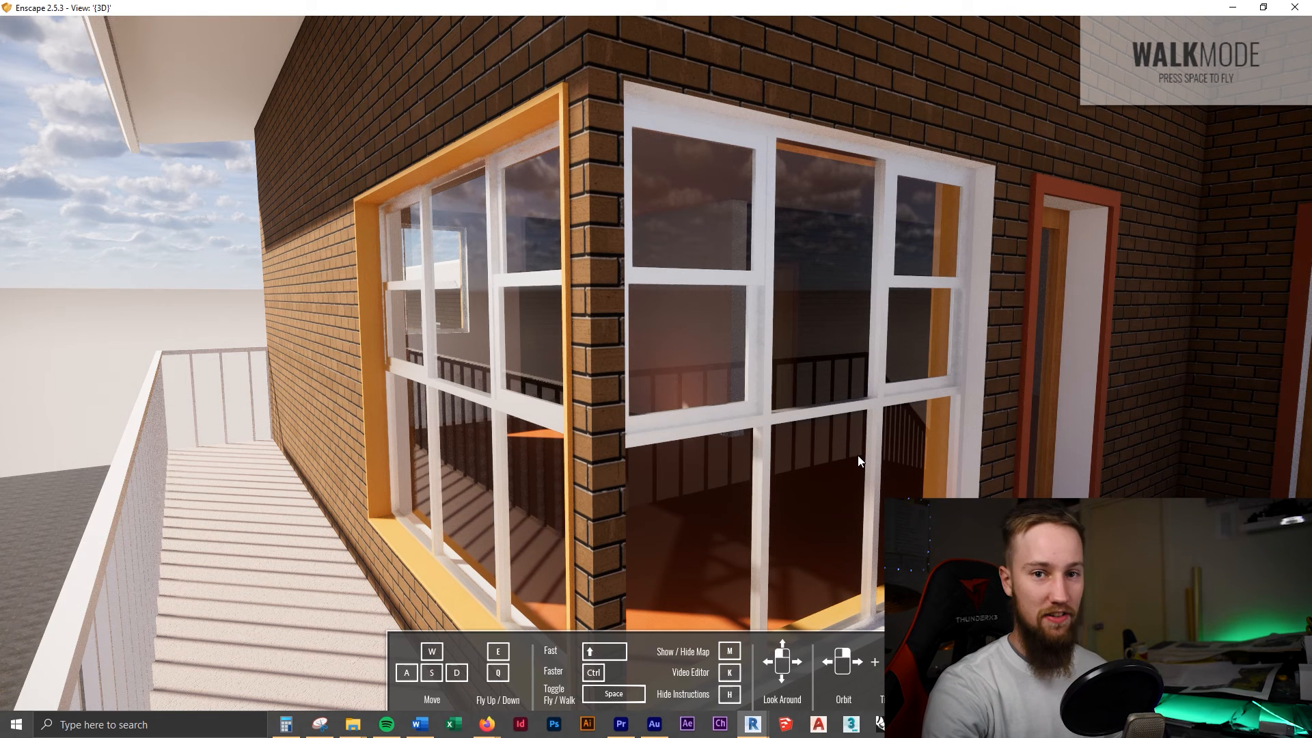
left_click_drag(843, 466, 1121, 454)
key("d")
key("w")
key("s")
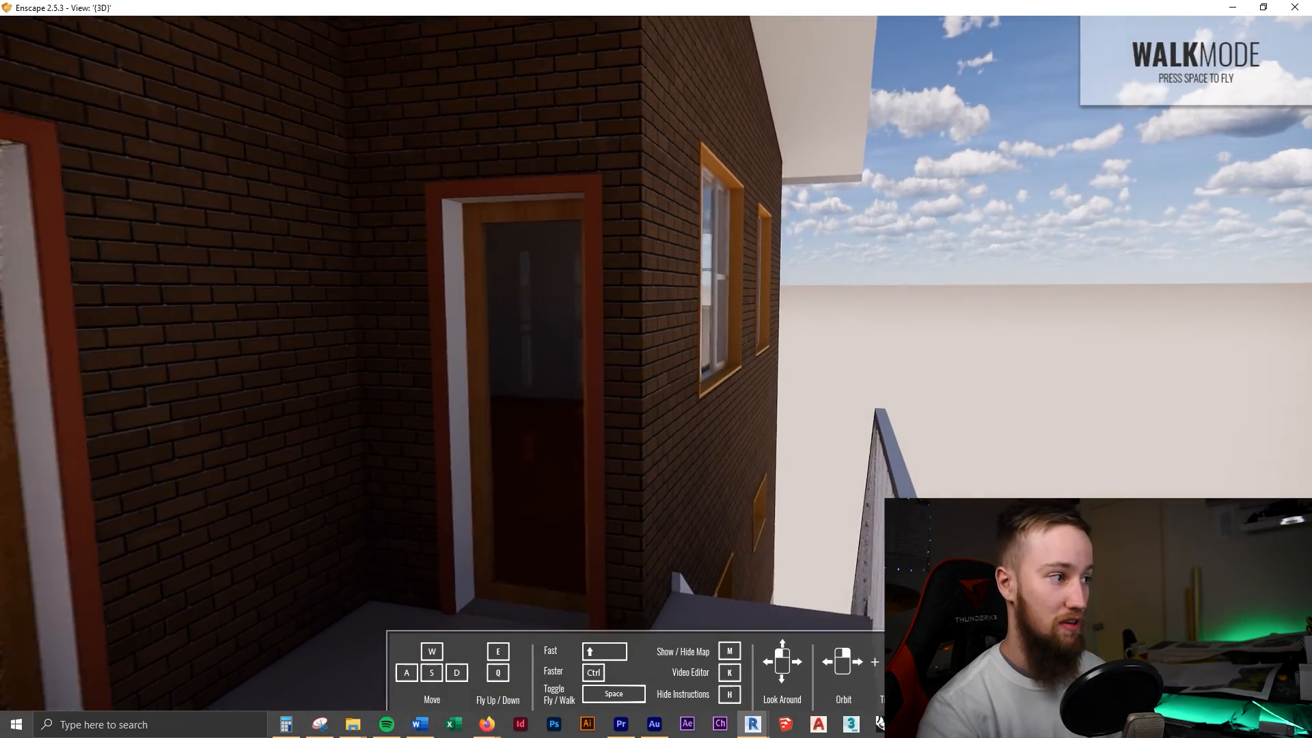
key("s")
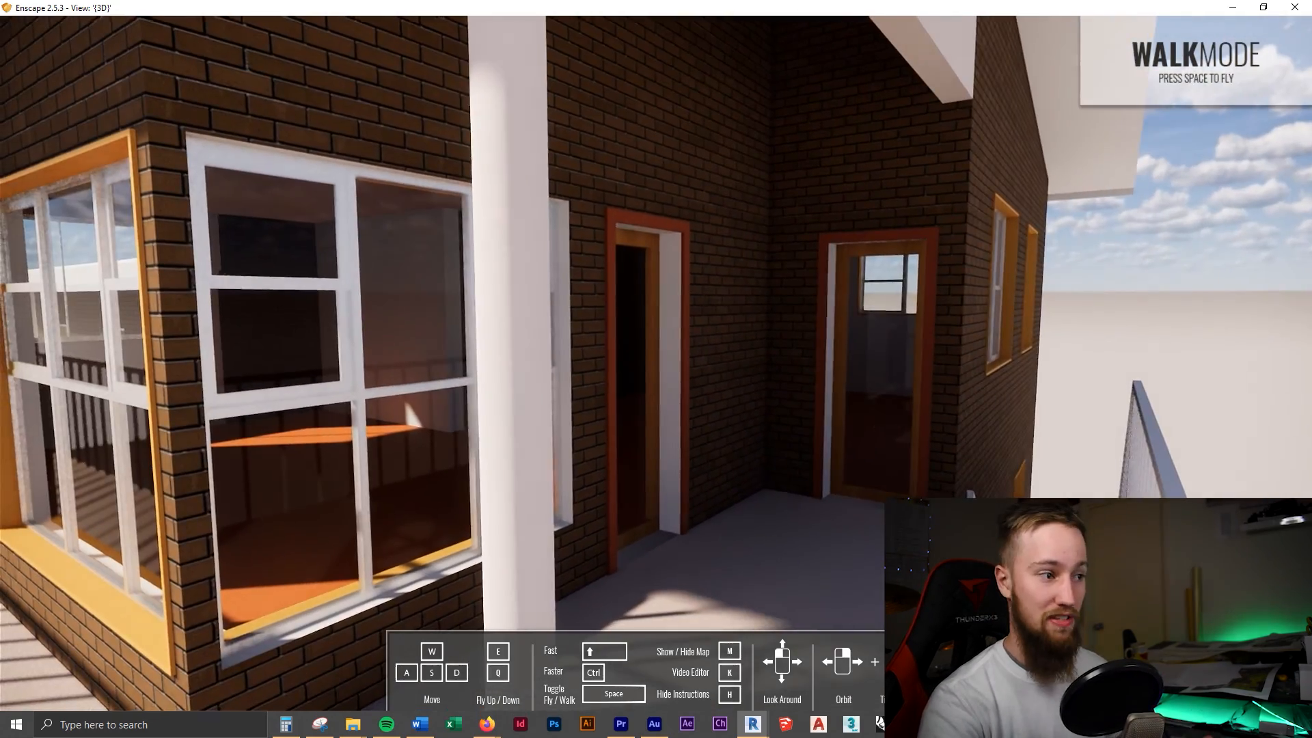
left_click_drag(969, 494, 824, 493)
key("w")
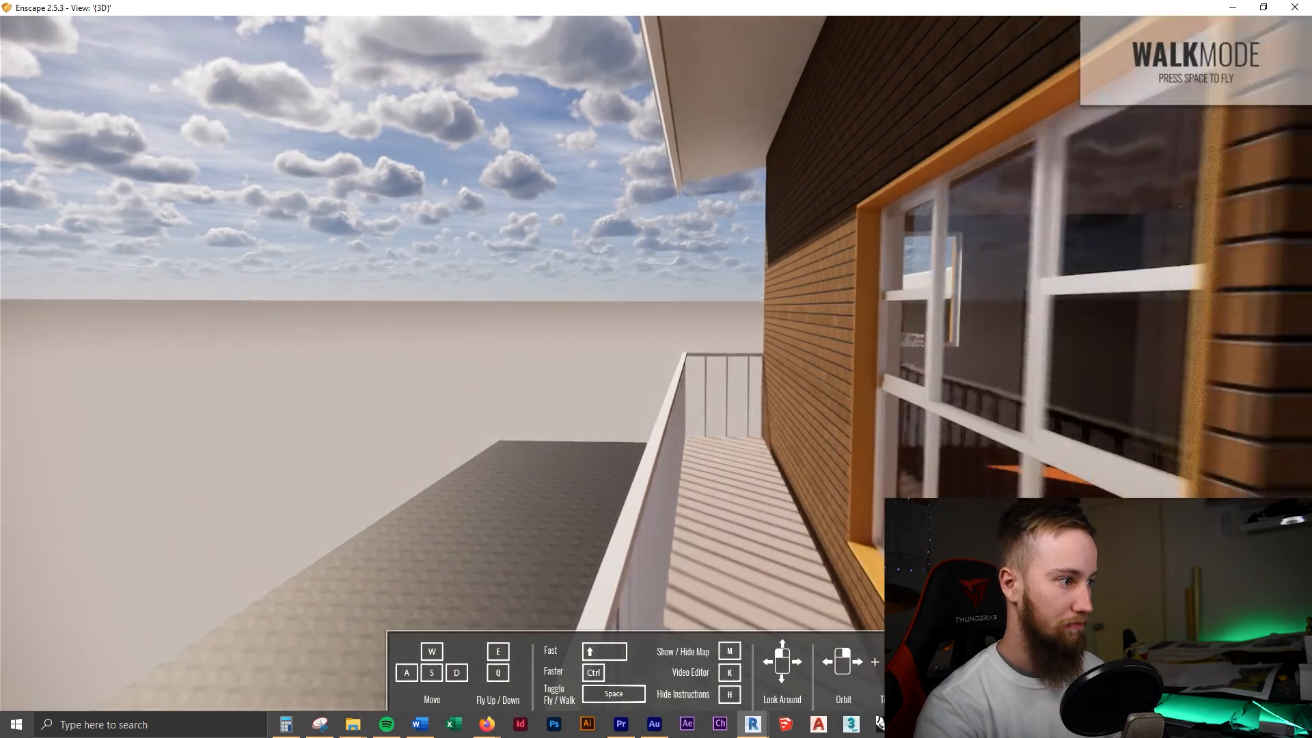
- Switch to fly mode and pull away from the balcony to examine the balcony, stairs and covered patio from outside
key("space")
key("e")
key("s")
key("a")
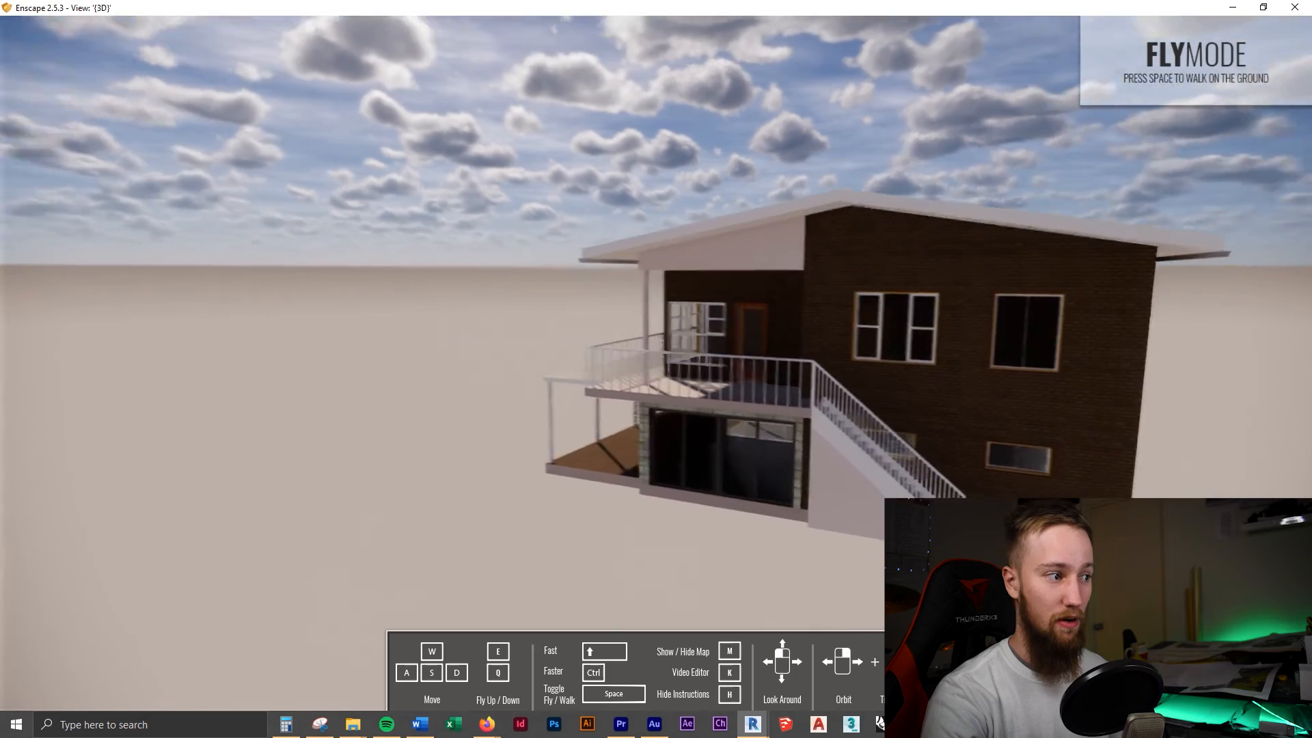
key("w")
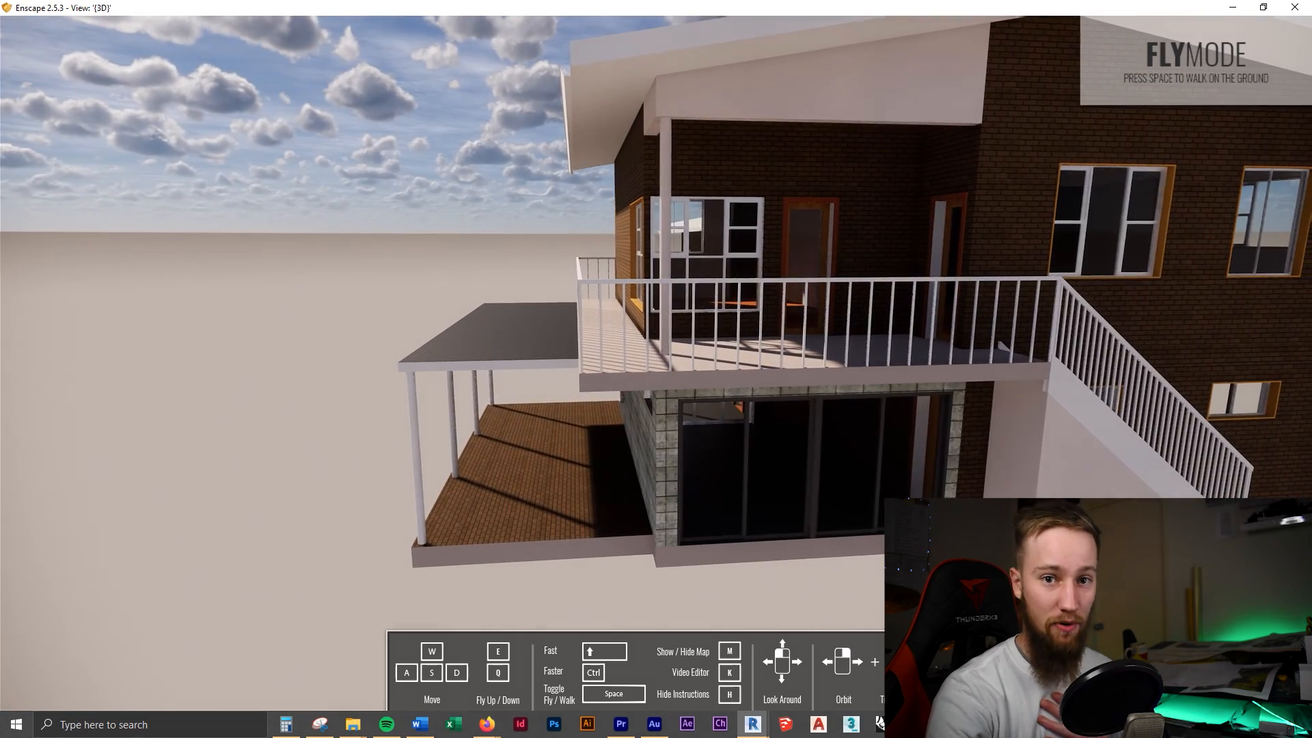
left_click_drag(656, 369, 857, 305)
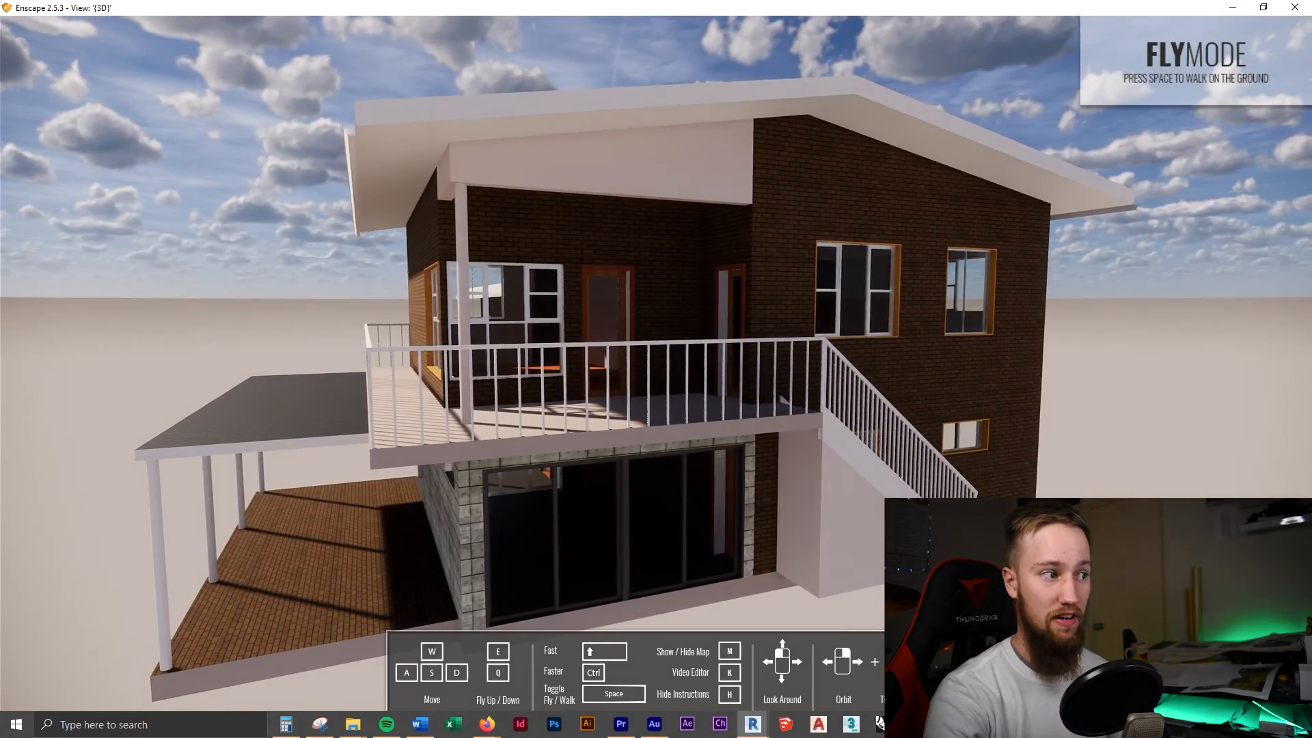